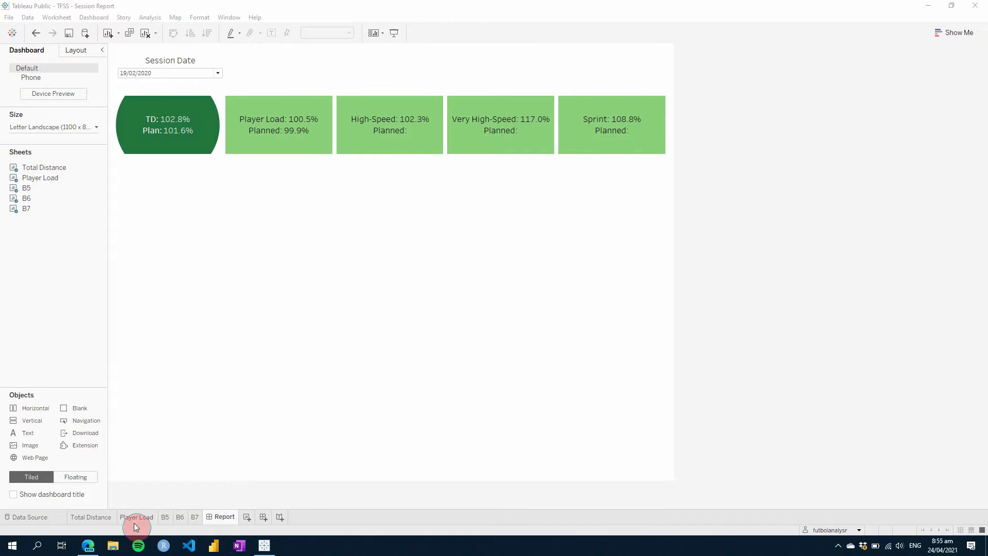
On the Player Load sheet, start a calculated field named Diff PL and clear its prefilled formula.
click(148, 516)
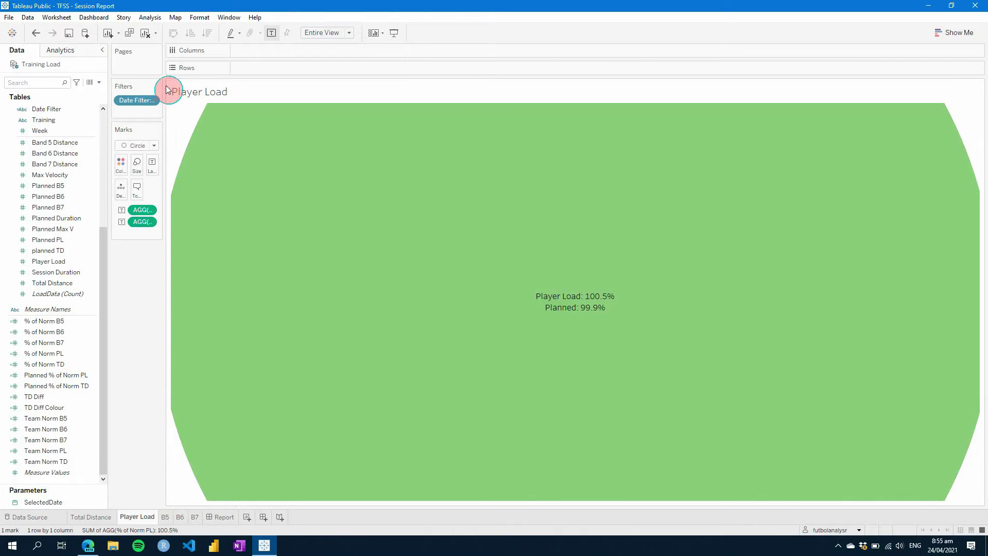
drag(163, 88, 227, 109)
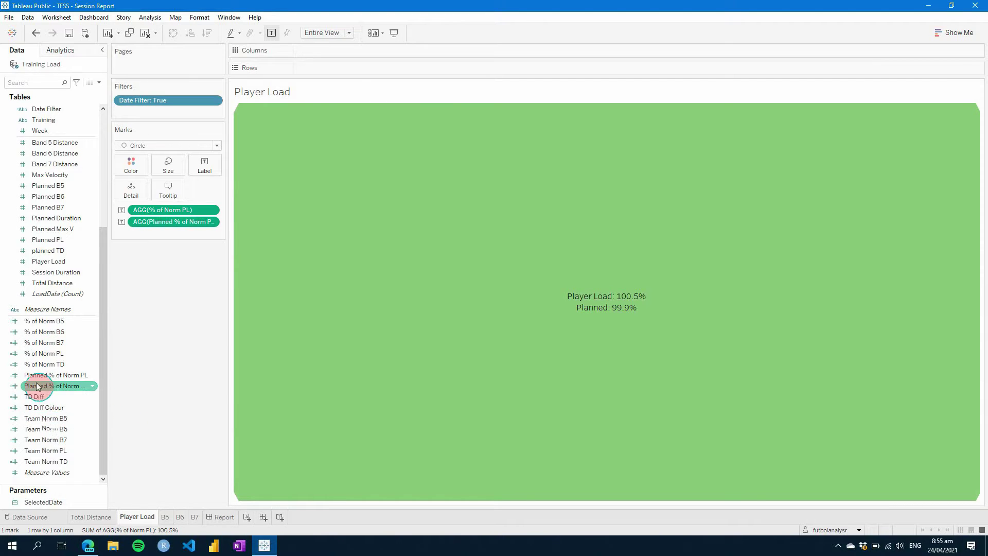
right_click(51, 323)
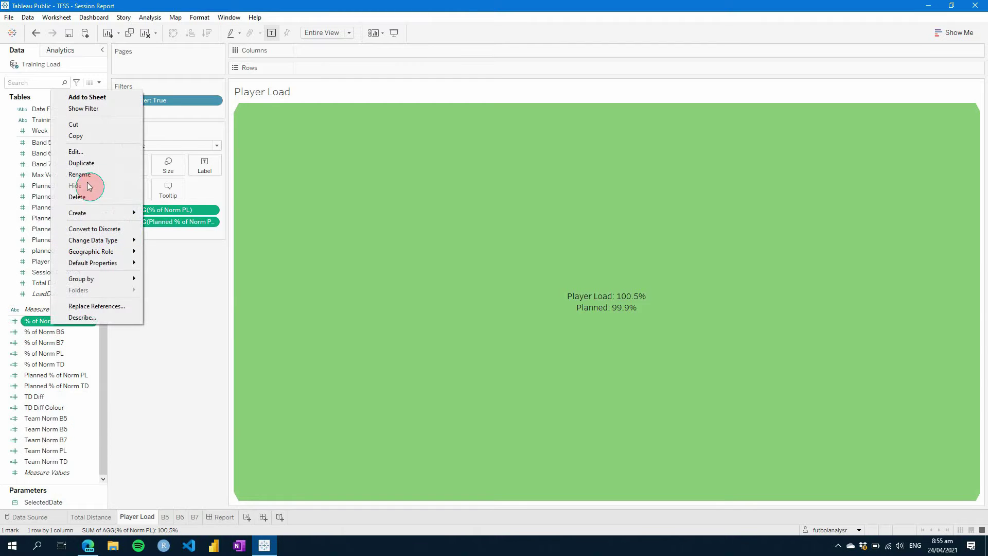
mouse_move(113, 213)
click(163, 219)
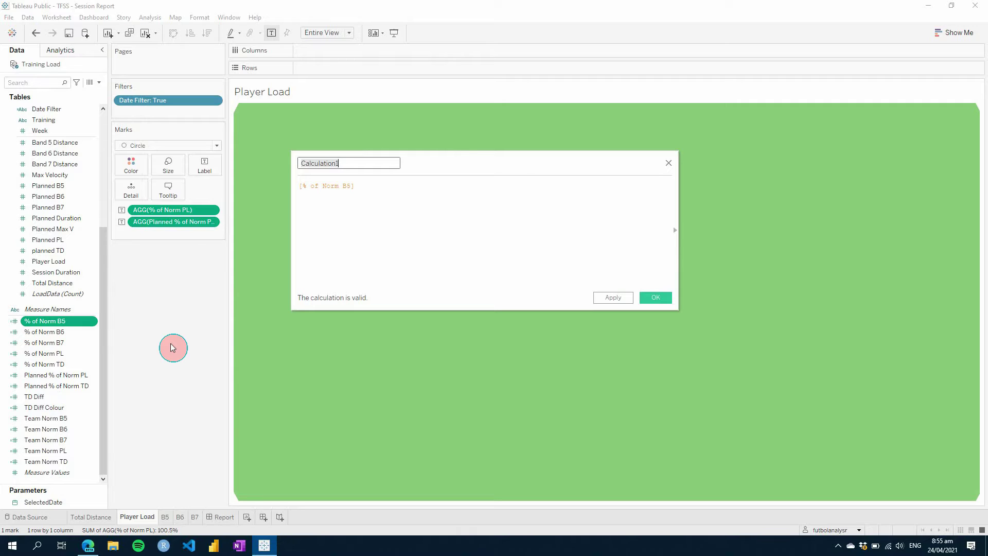
text(Diff PL)
key(Tab)
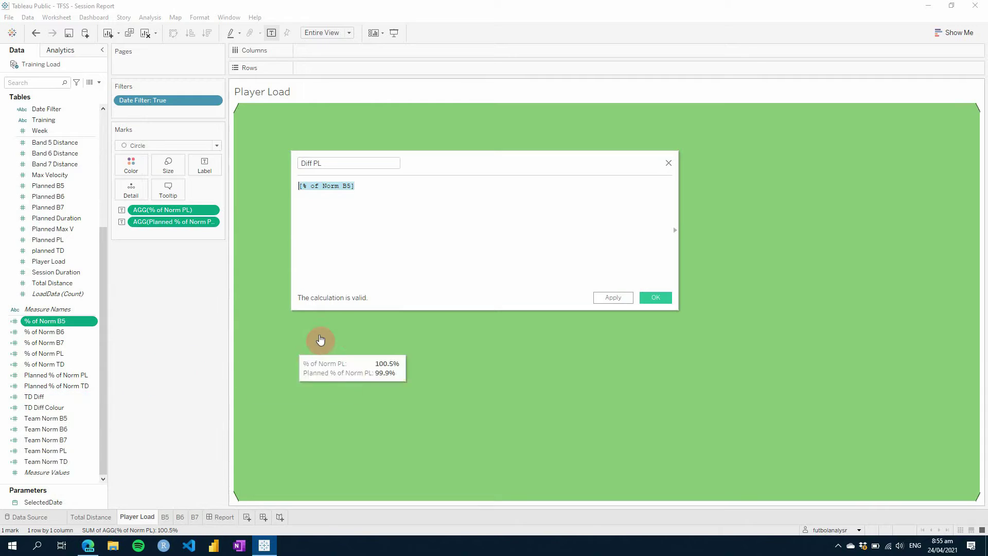
key(BackSpace)
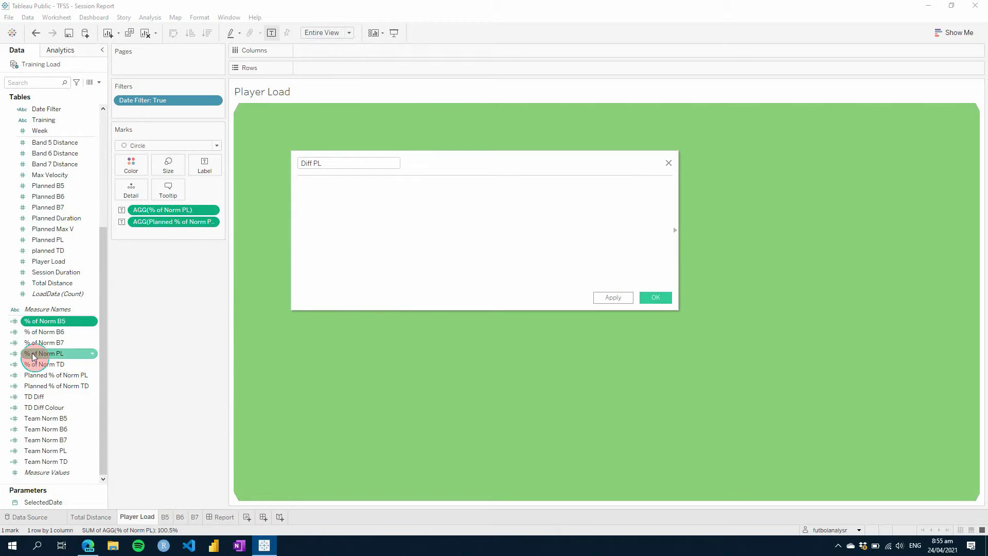
Define Diff PL as [% of Norm PL] - [Planned % of Norm PL] and save the calculated field.
drag(31, 353, 331, 197)
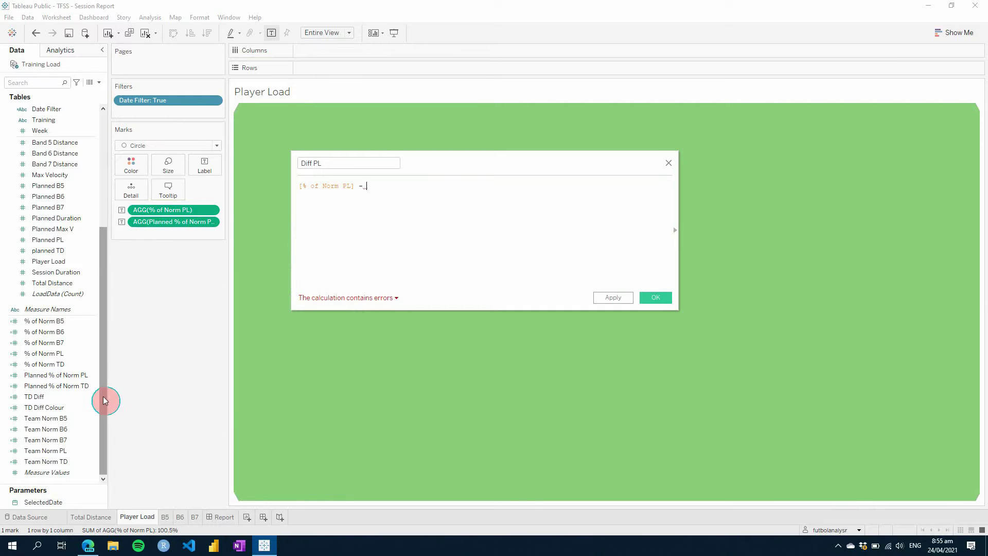
click(48, 377)
drag(48, 377, 434, 198)
click(610, 295)
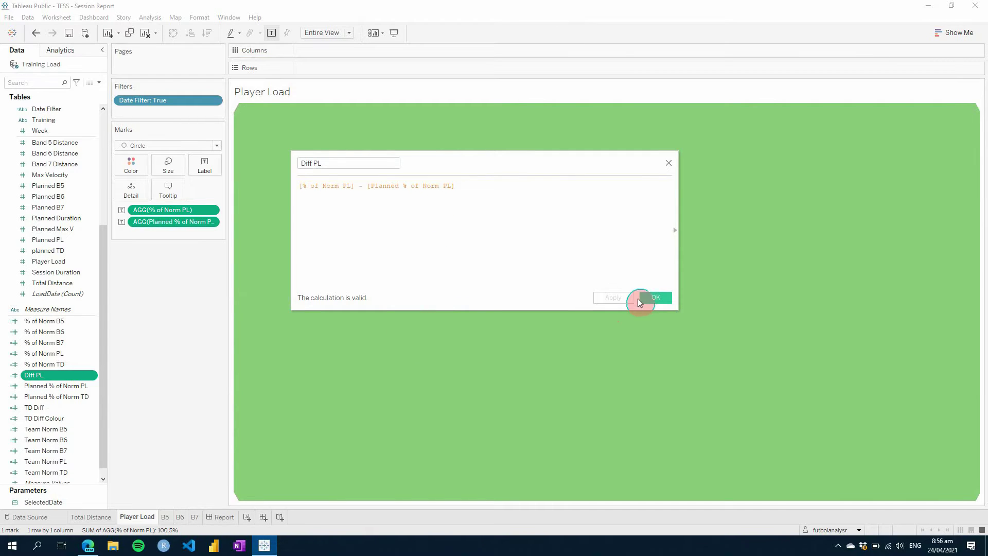
click(651, 297)
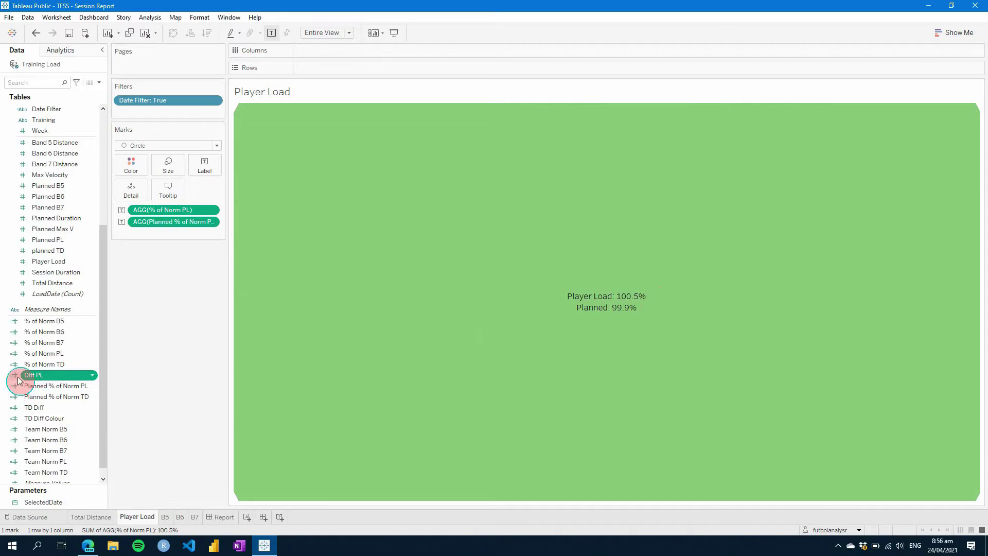
Add Diff PL to the mark's label to check its value, and remove it again.
drag(40, 378, 204, 166)
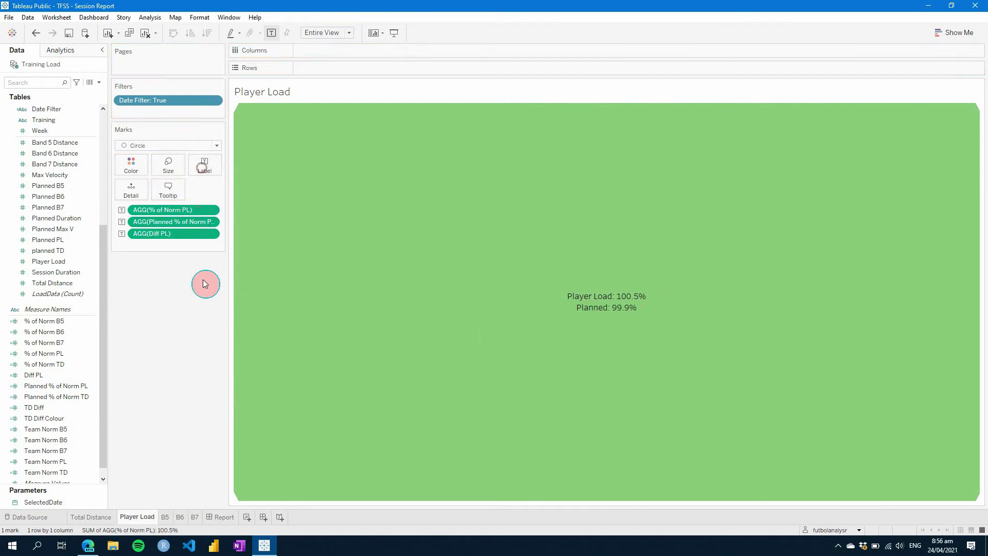
mouse_move(579, 330)
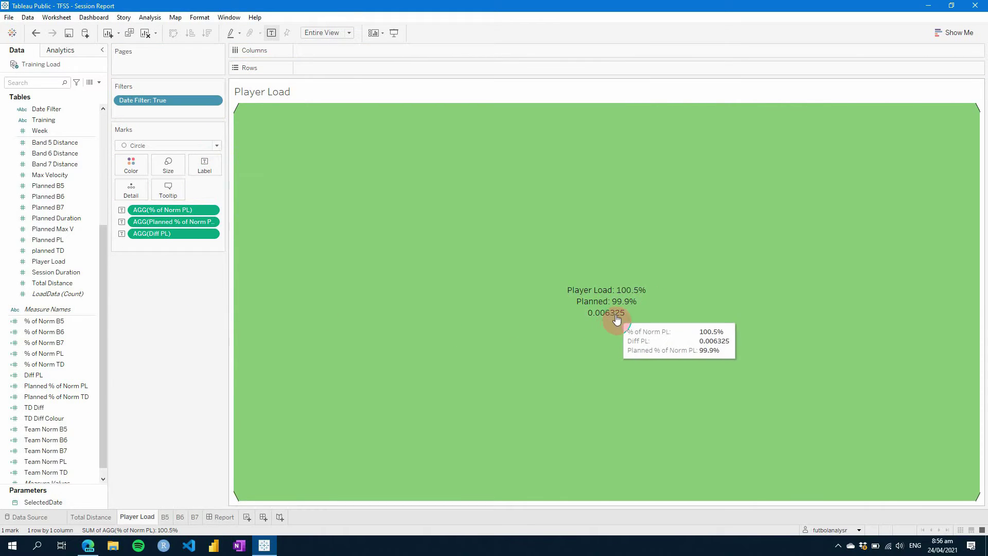
right_click(184, 236)
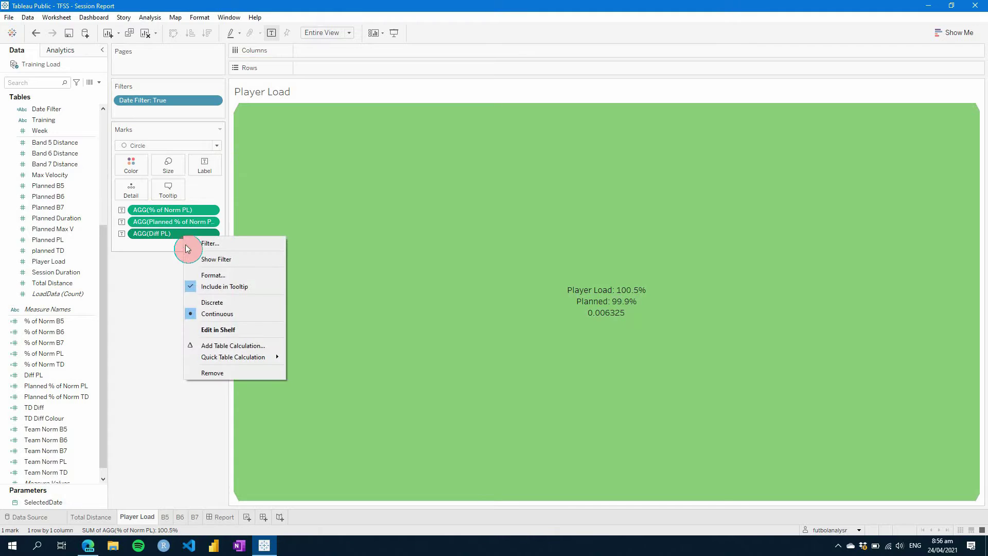
click(208, 375)
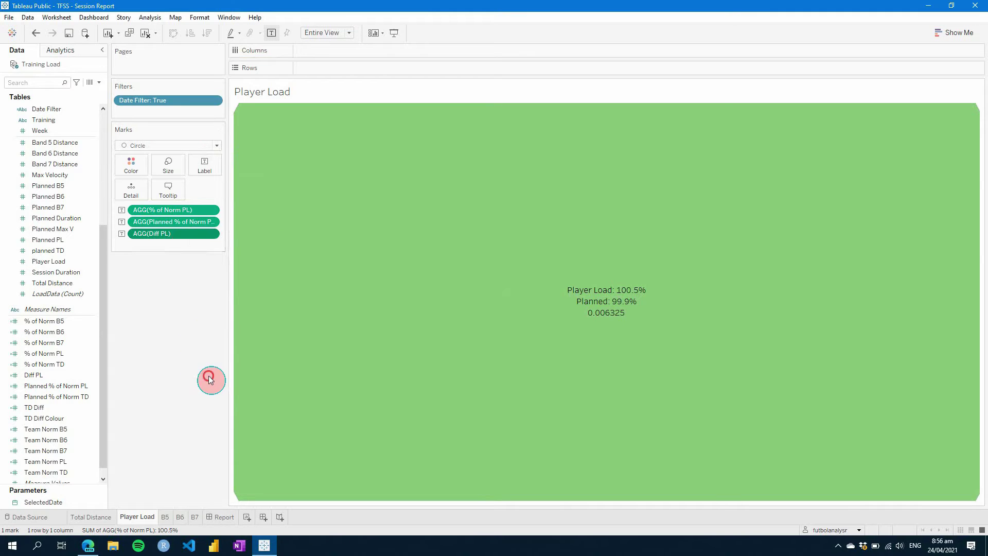
Create a calculated field based on Diff PL and name it Diff Colour PL.
right_click(37, 378)
mouse_move(128, 270)
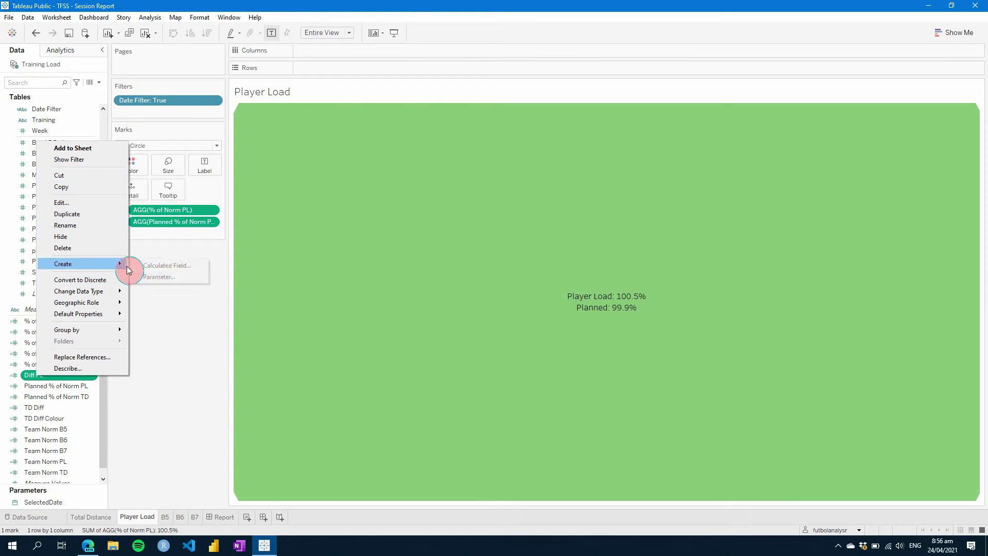
click(175, 266)
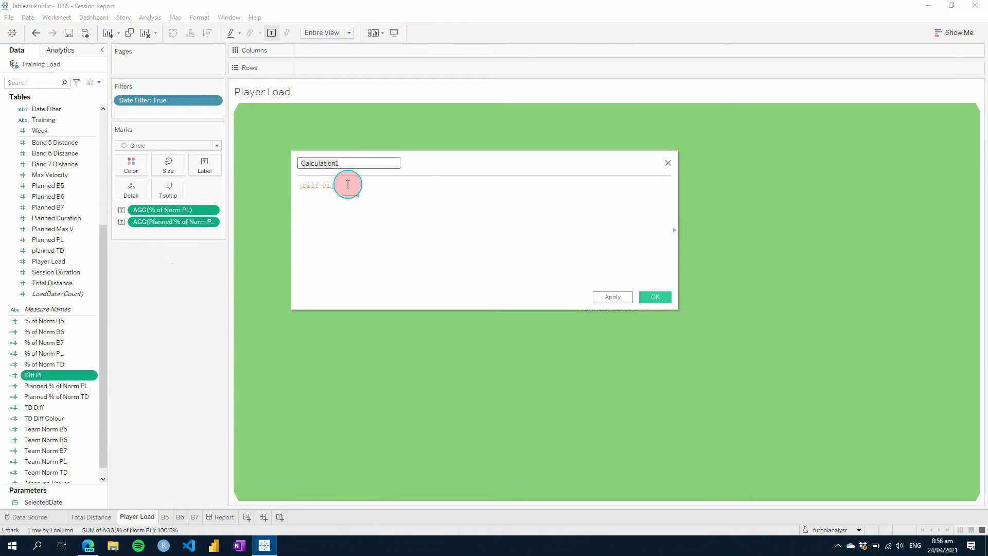
text(Diff Colour PL)
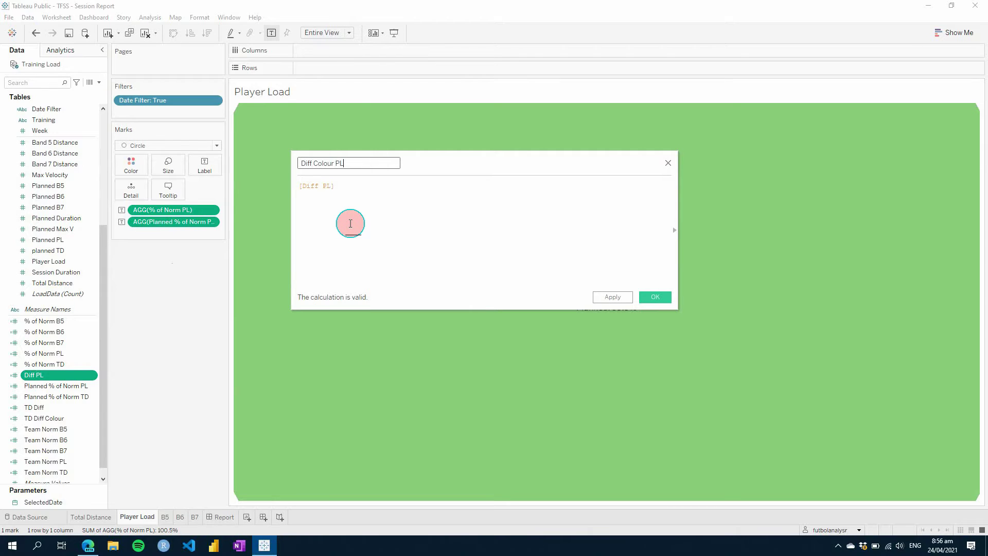
key(Tab)
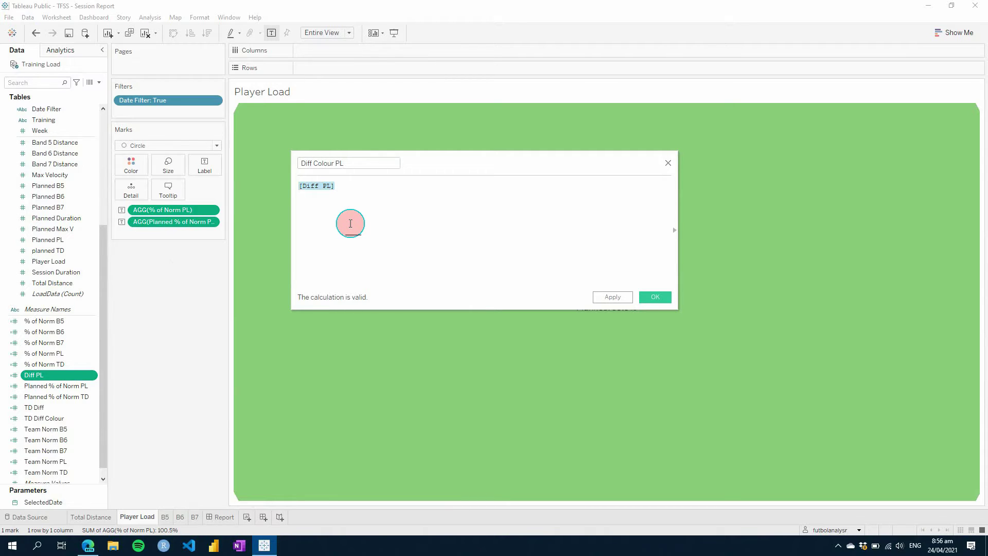
Write the first condition of the Diff Colour PL formula as IF [Diff PL] <= -0.05 THEN 2.
key(Home)
text(IF)
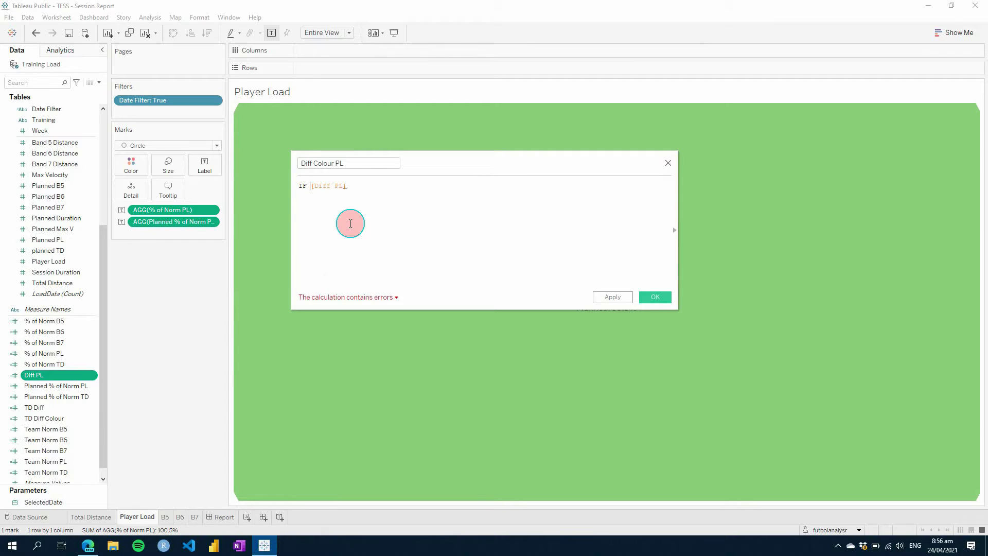
key(End)
text(<= -0.05 THEN)
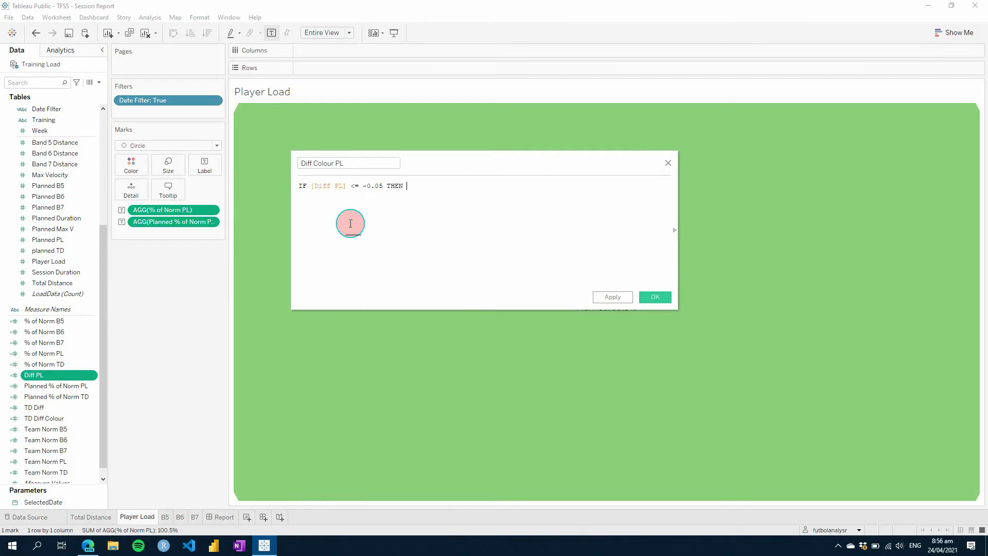
text( 2)
Add a second formula line: ELSEIF [Diff PL] > -0.05 AND [Diff PL] < 0.05 THEN 3.
key(Return)
text(ELSEIF)
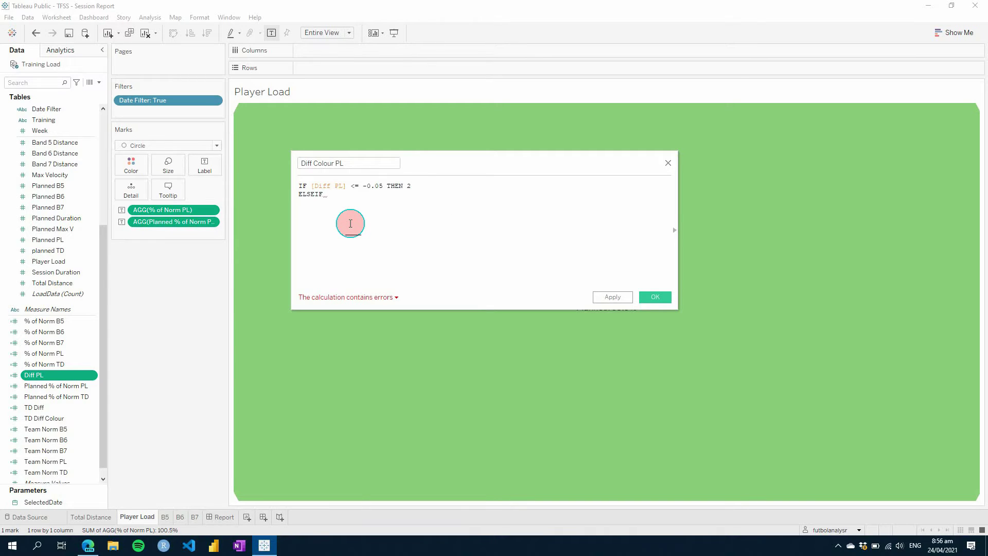
text( [Diff)
key(Return)
text(>)
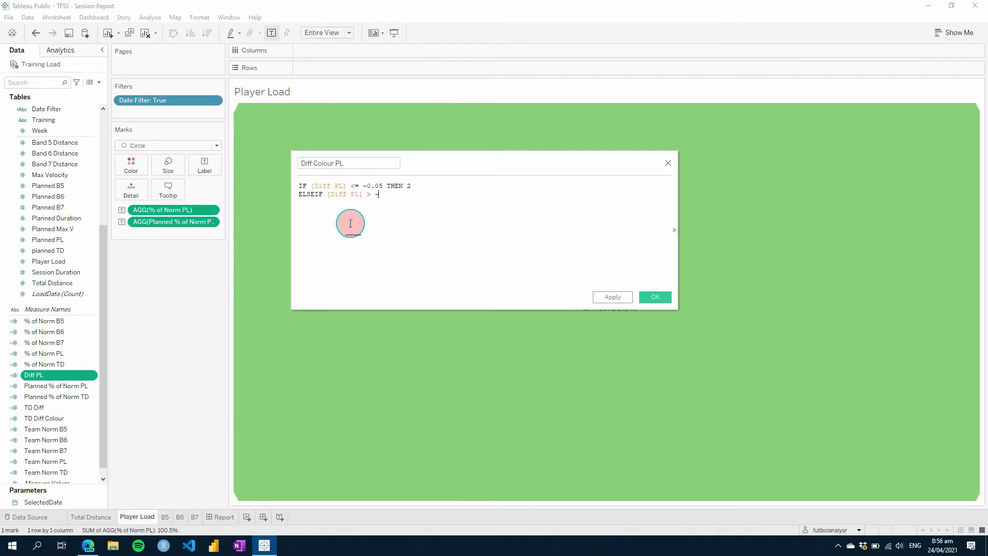
text( -0.05 AND )
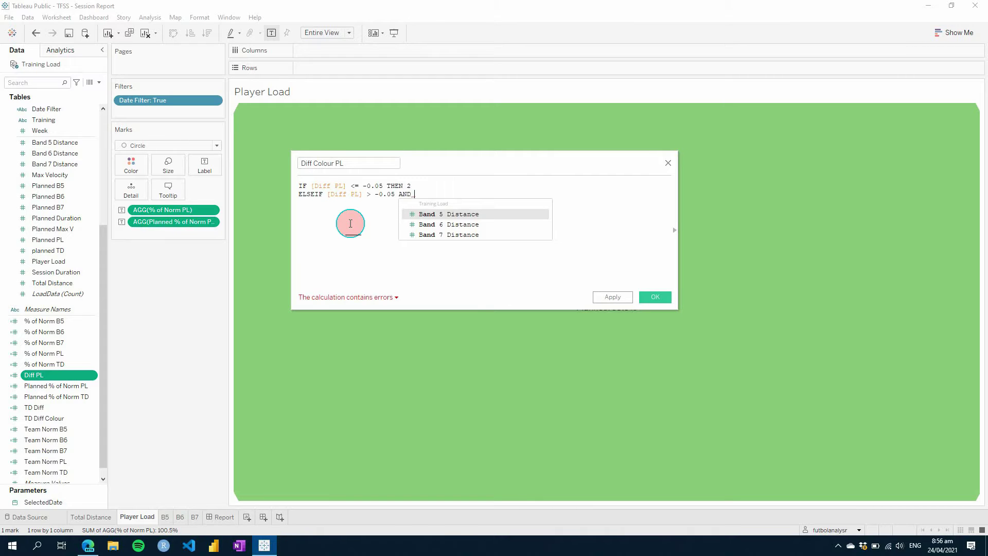
text([Diff)
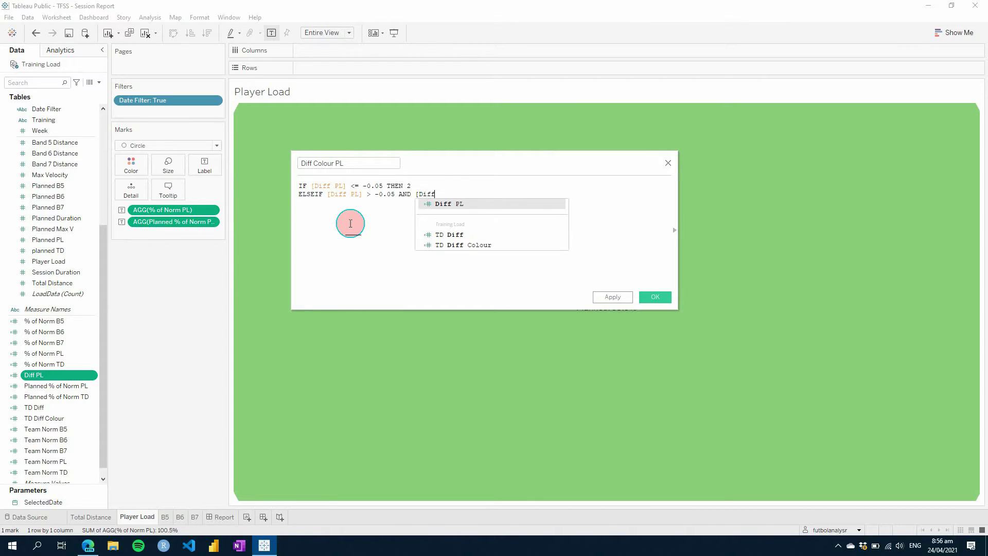
key(Return)
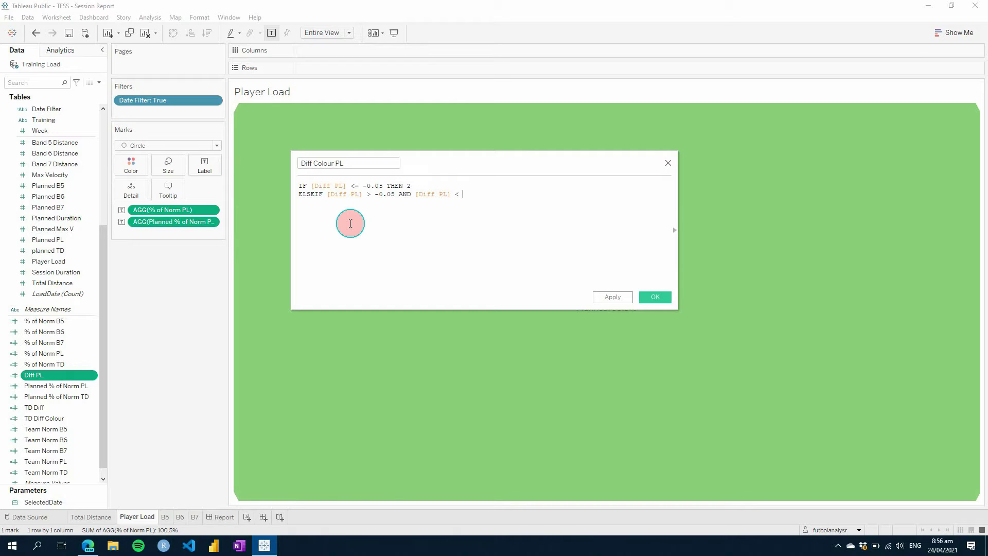
text(< 0.05 THEN 3)
Complete the formula with ELSEIF [Diff PL] >= 0.05 THEN 1 END and save the Diff Colour PL field.
key(Return)
text(ELSEIF)
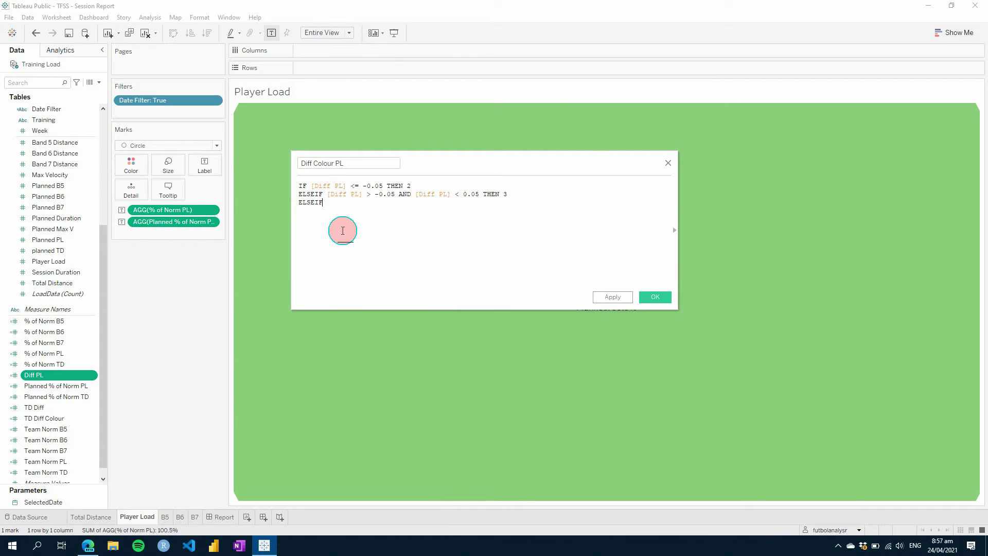
text( [Diff)
key(Return)
text(>= 0.05 THE)
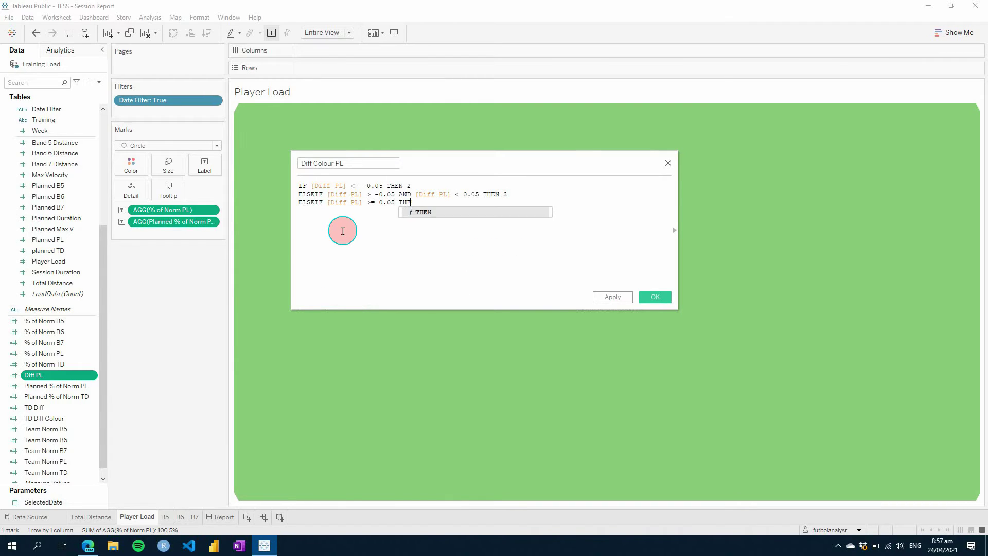
text(N 1 )
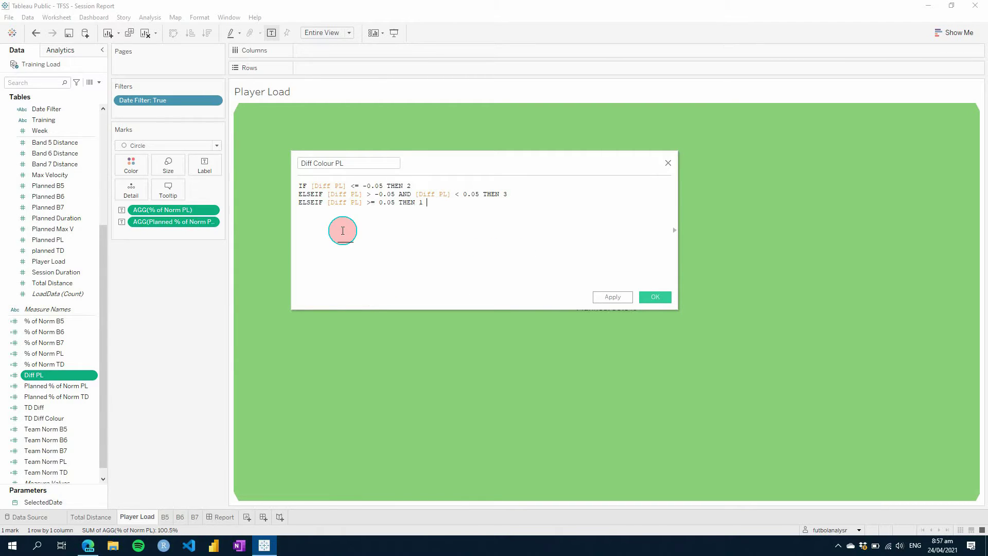
text(END)
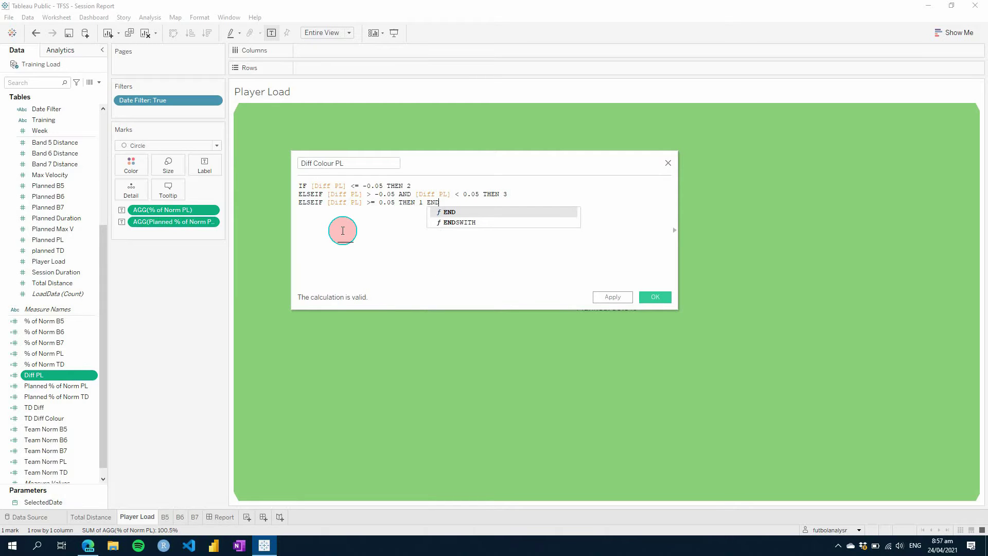
click(421, 268)
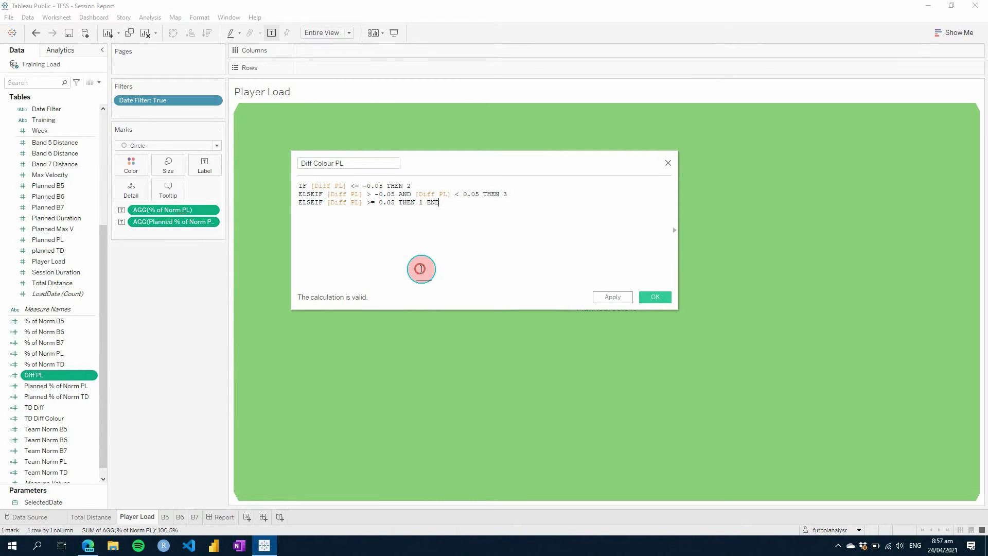
click(611, 297)
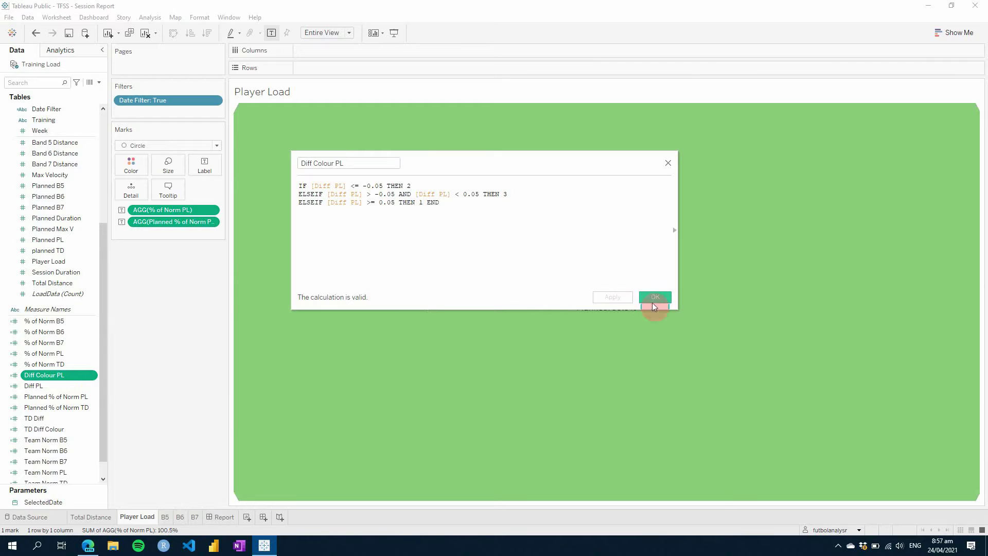
click(656, 298)
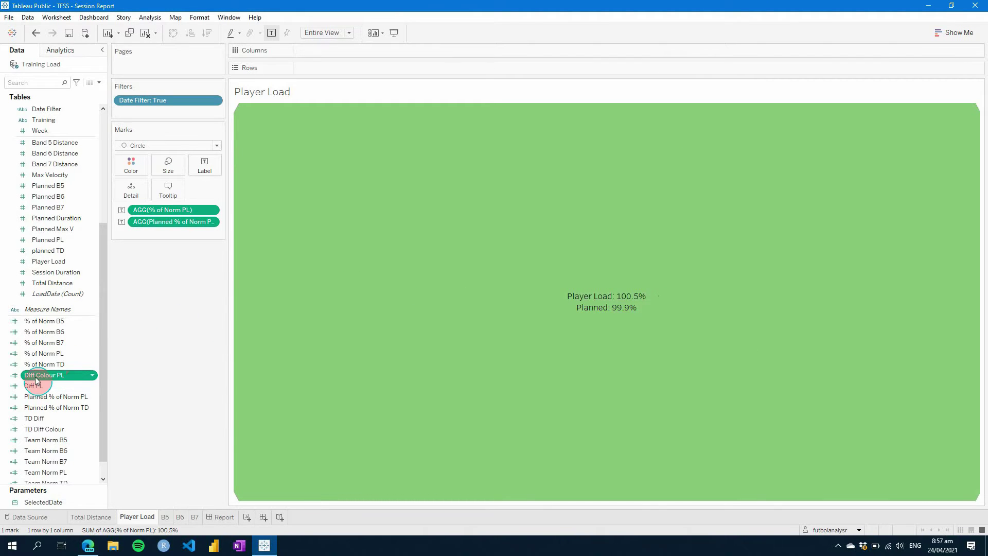
Colour the Player Load mark by Diff Colour PL and choose the Red-Green-Gold Diverging palette.
drag(33, 376, 135, 172)
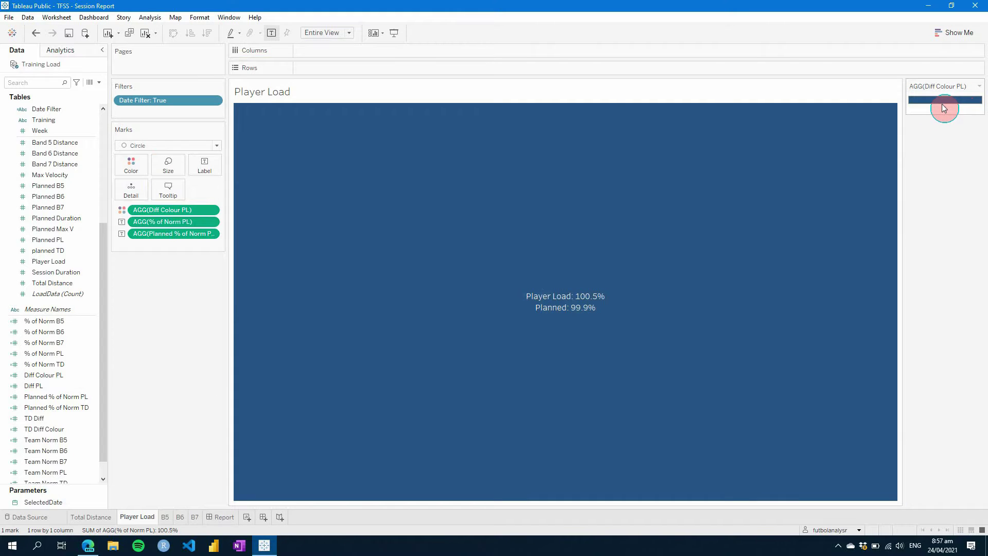
click(129, 166)
click(186, 198)
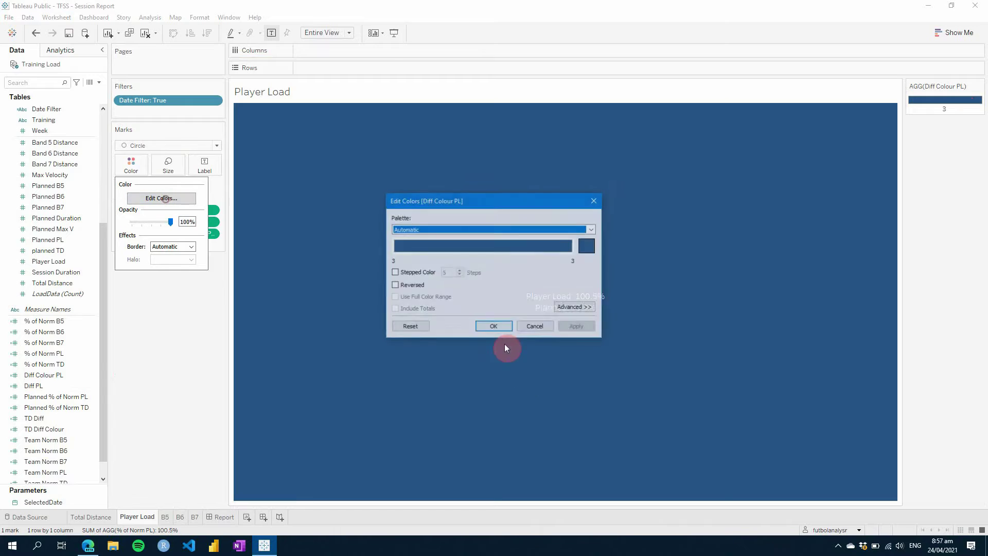
click(489, 229)
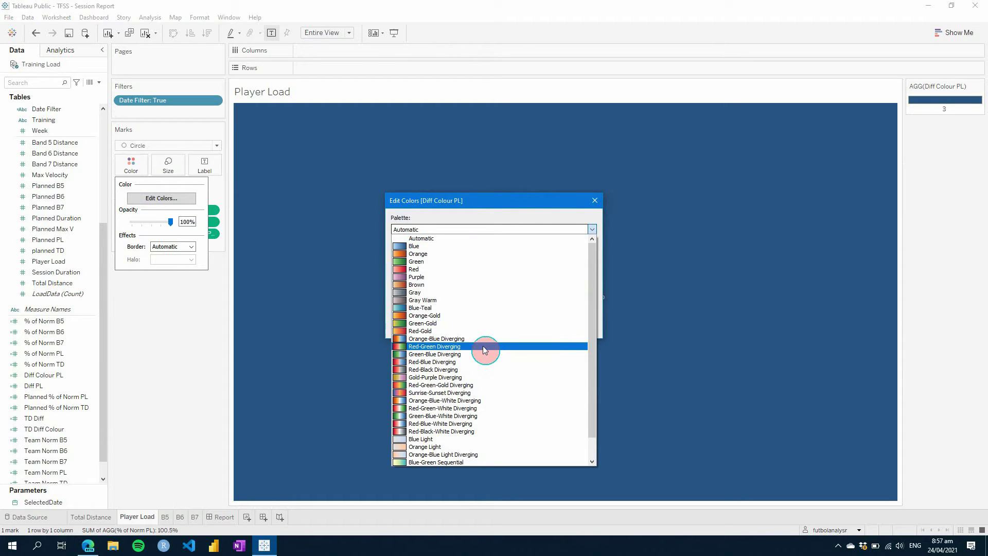
click(490, 383)
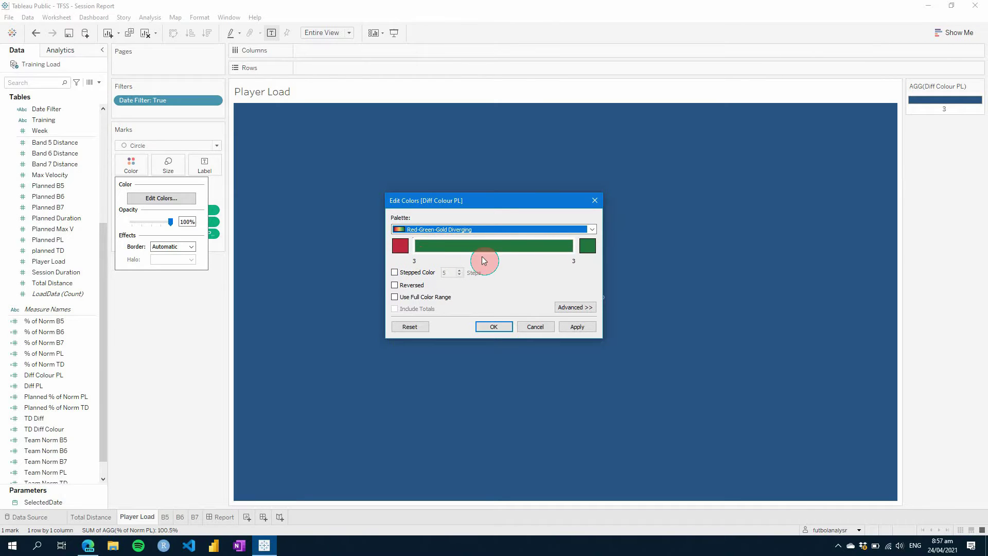
Set the Diff Colour PL colour range to start at 1, end at 3 and centre on 2.
click(589, 308)
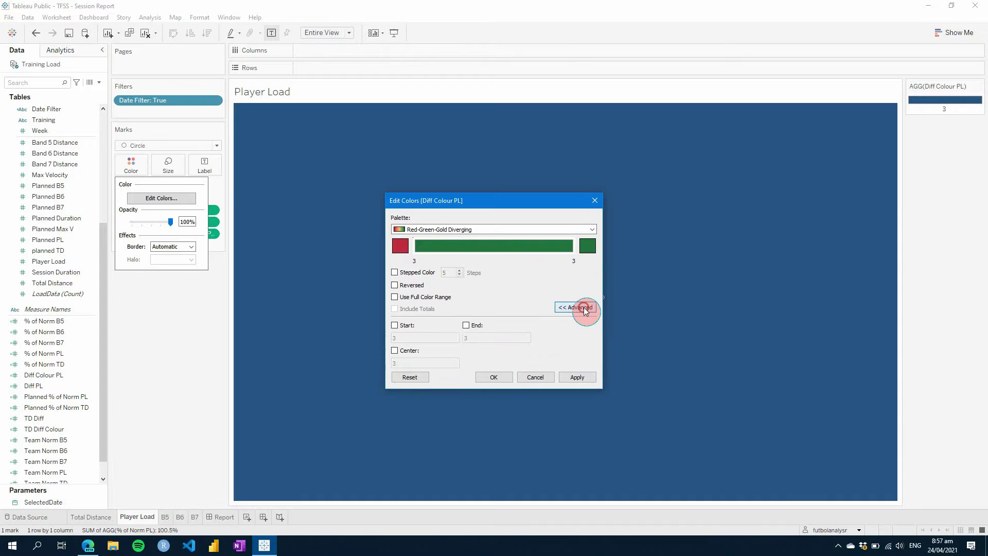
click(406, 325)
click(464, 325)
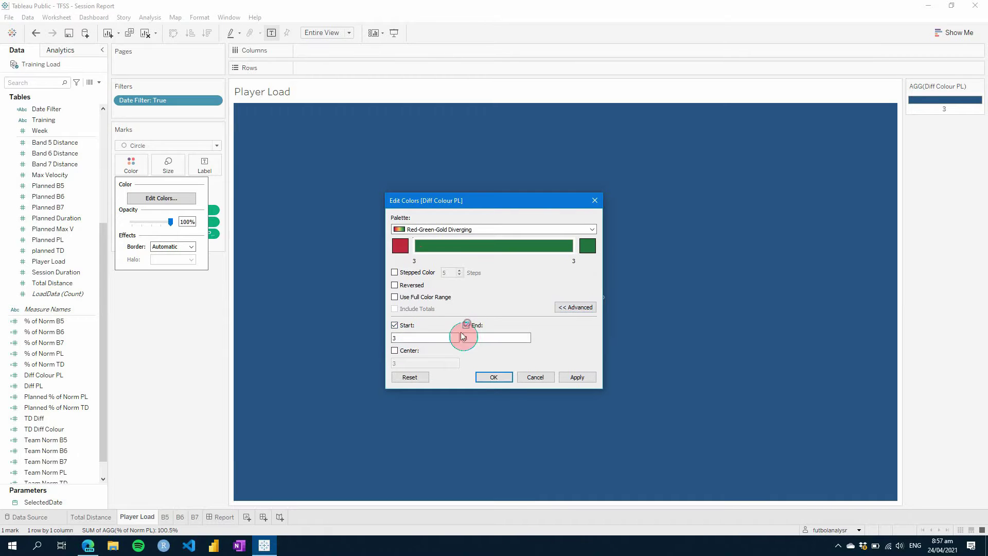
double_click(418, 338)
text(1)
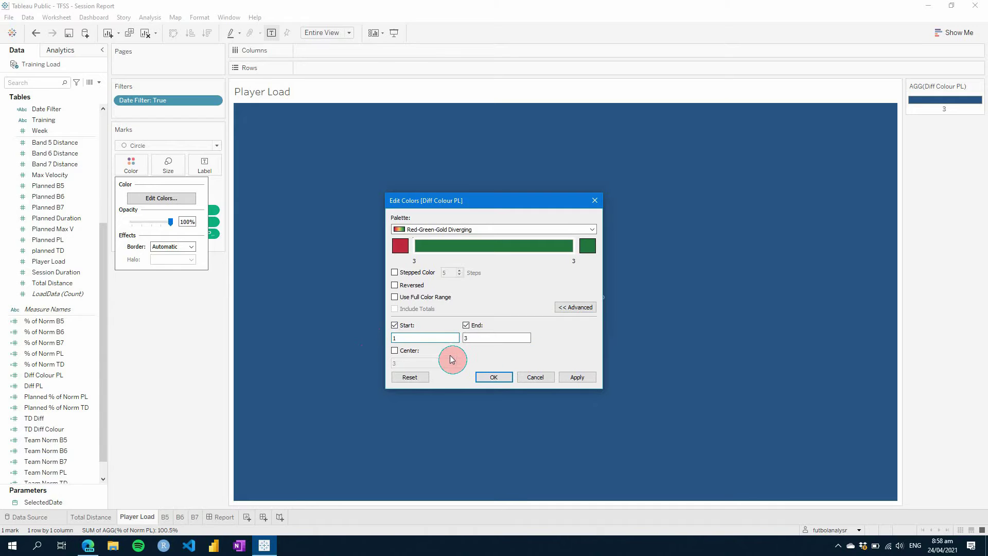
click(395, 351)
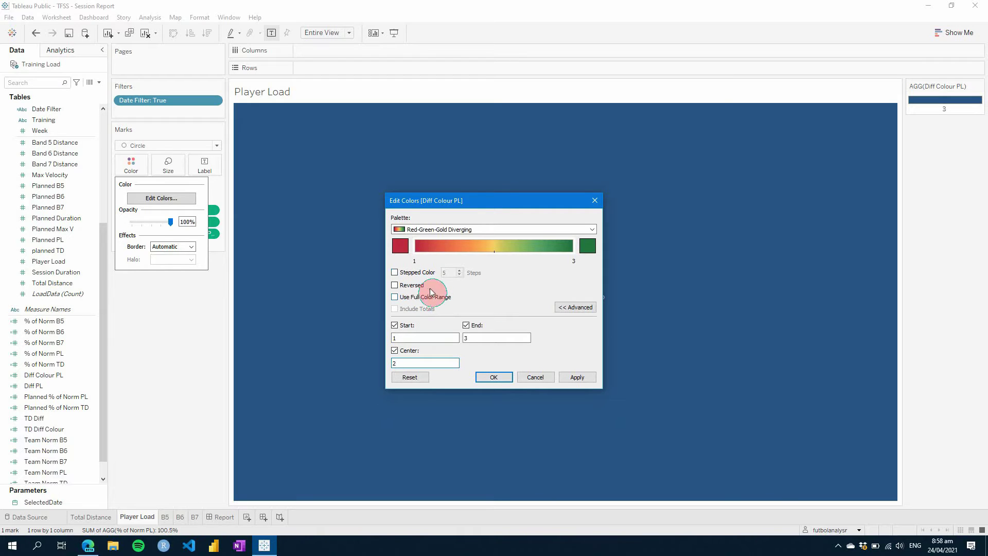
Use stepped colour with 3 steps, apply the palette and check the Player Load tile on the Report dashboard.
click(411, 274)
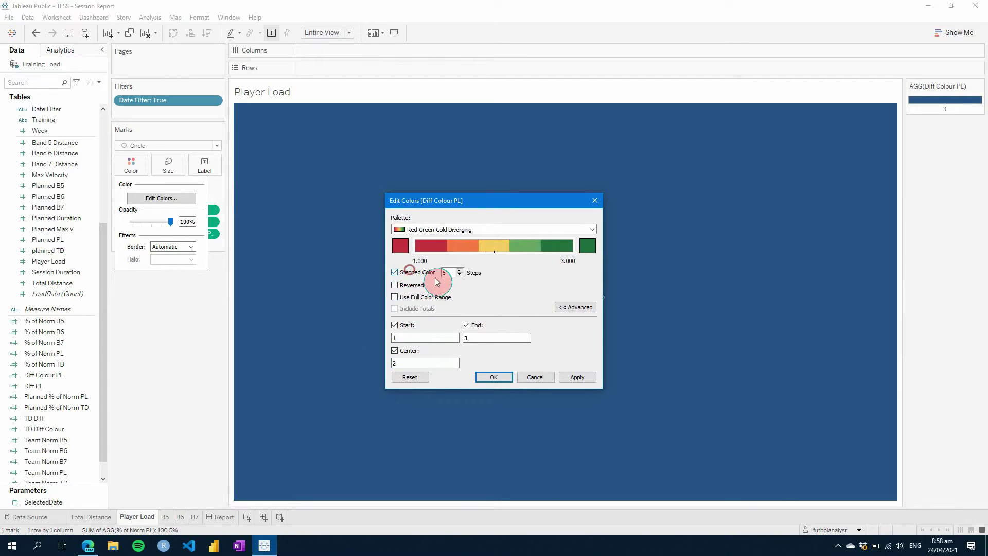
click(459, 275)
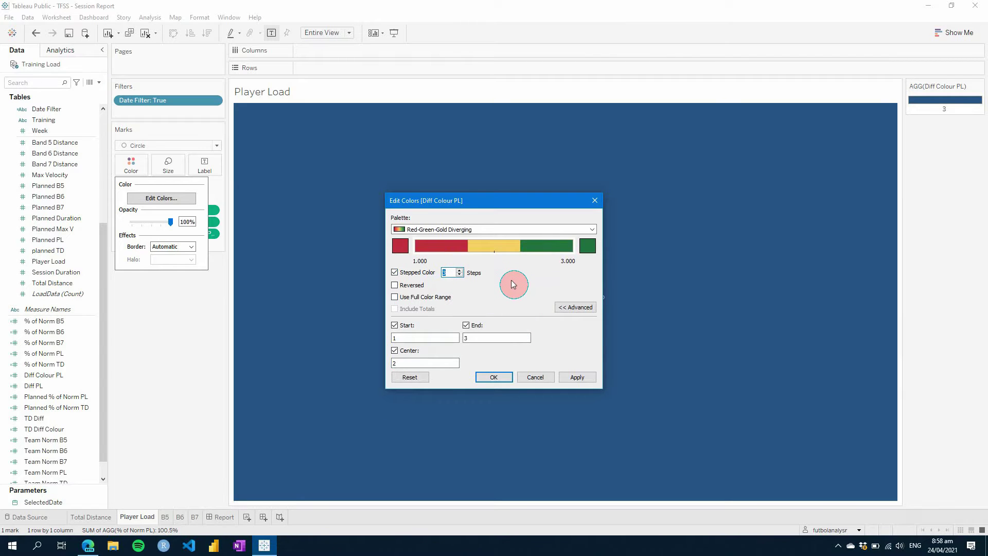
click(578, 377)
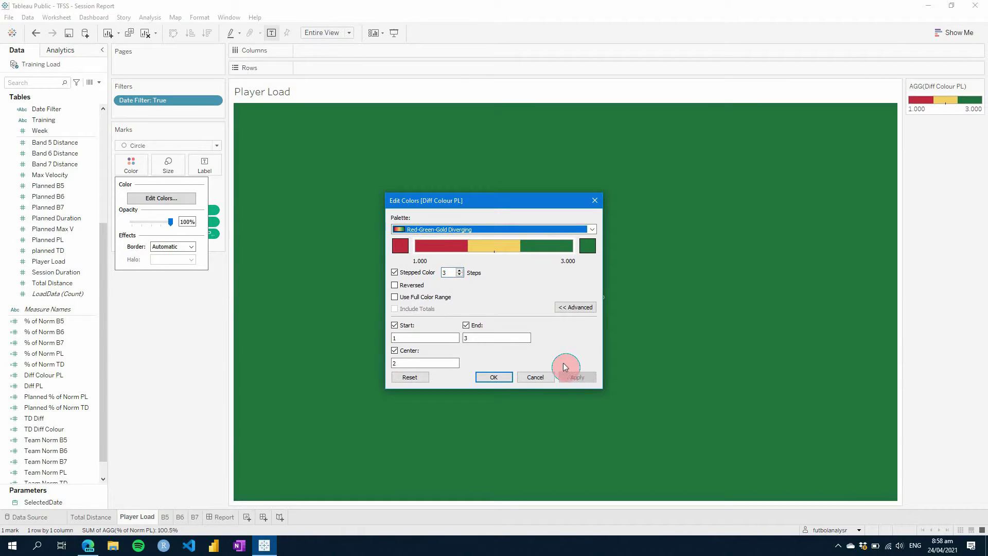
click(494, 378)
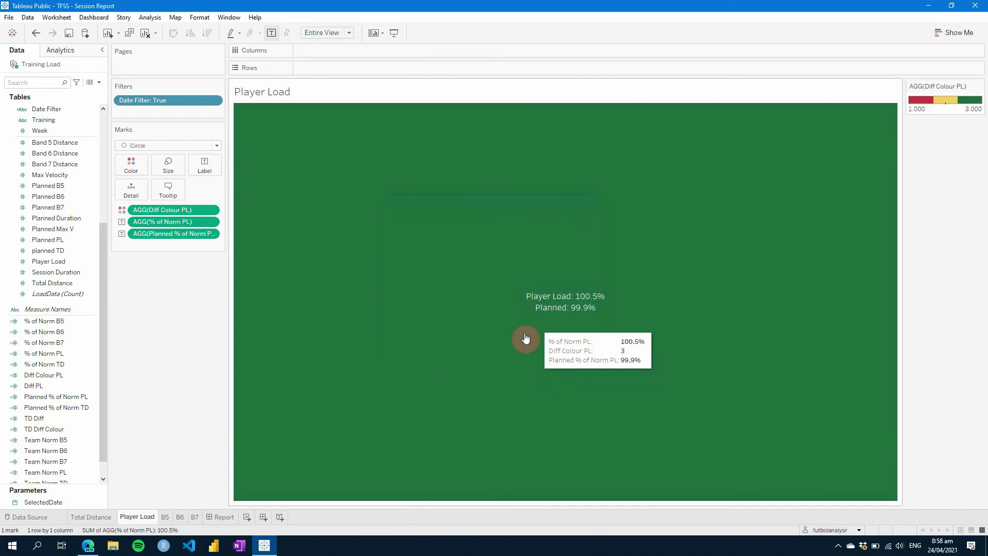
click(222, 517)
click(333, 322)
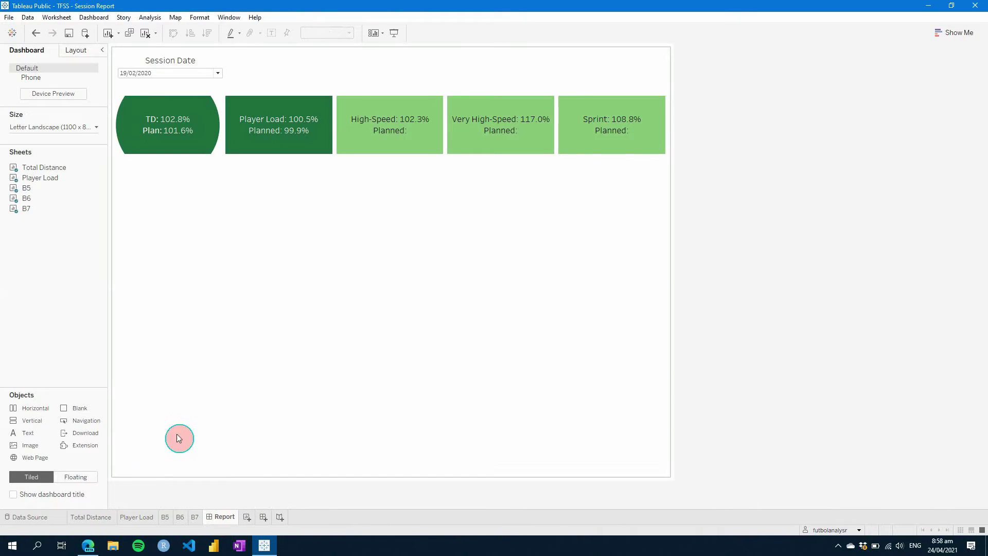
Shorten the word Planned to Plan in the Player Load sheet's mark label.
click(88, 515)
click(136, 517)
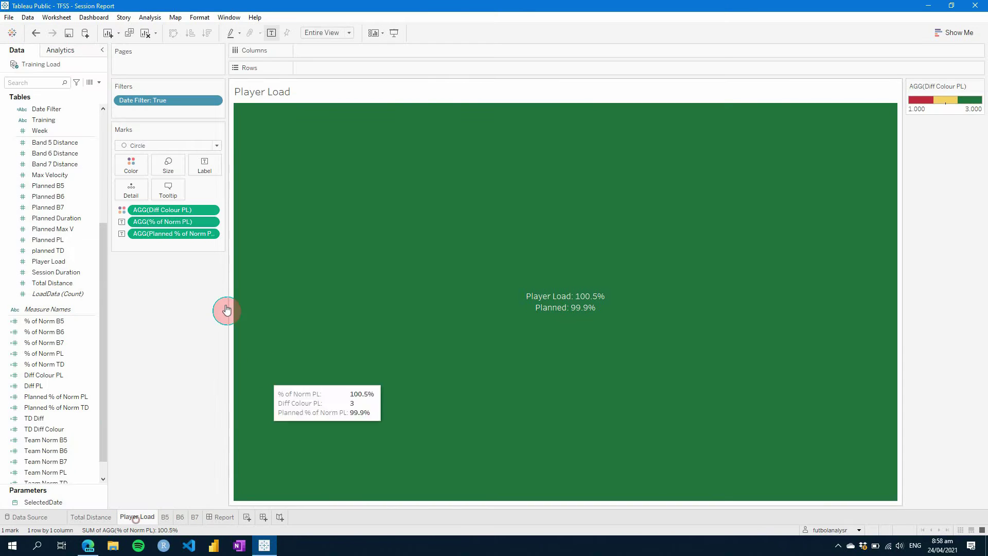
click(217, 165)
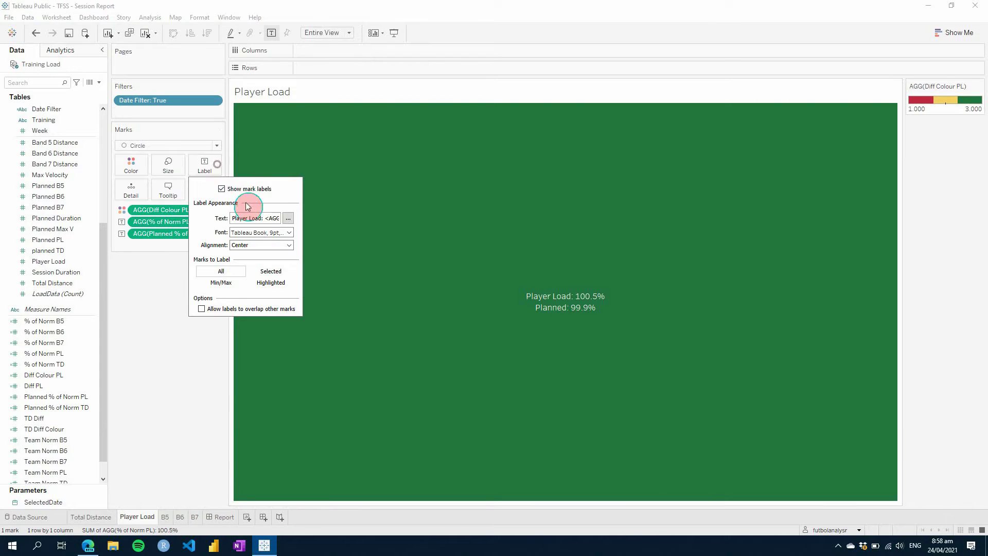
click(289, 218)
click(453, 242)
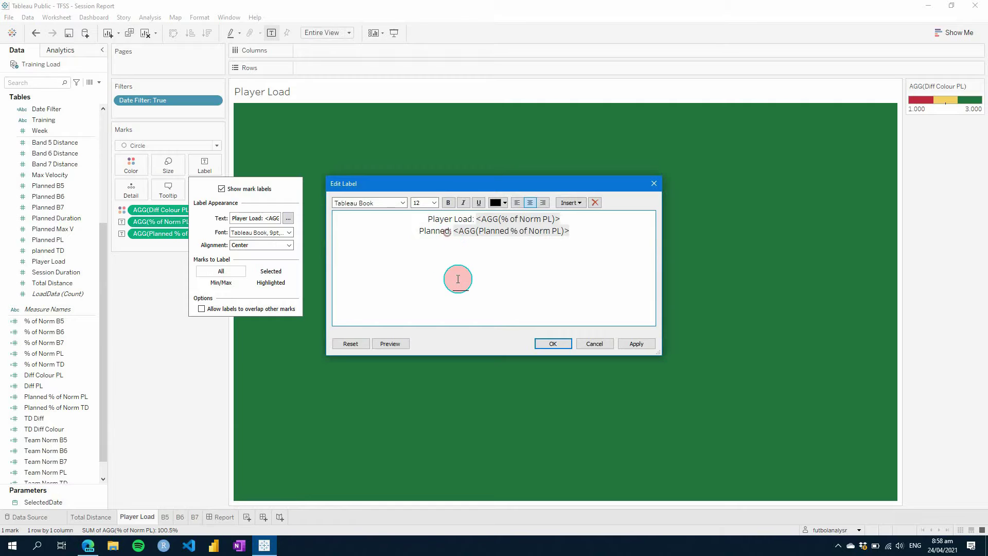
key(BackSpace)
key(BackSpace)
key(BackSpace)
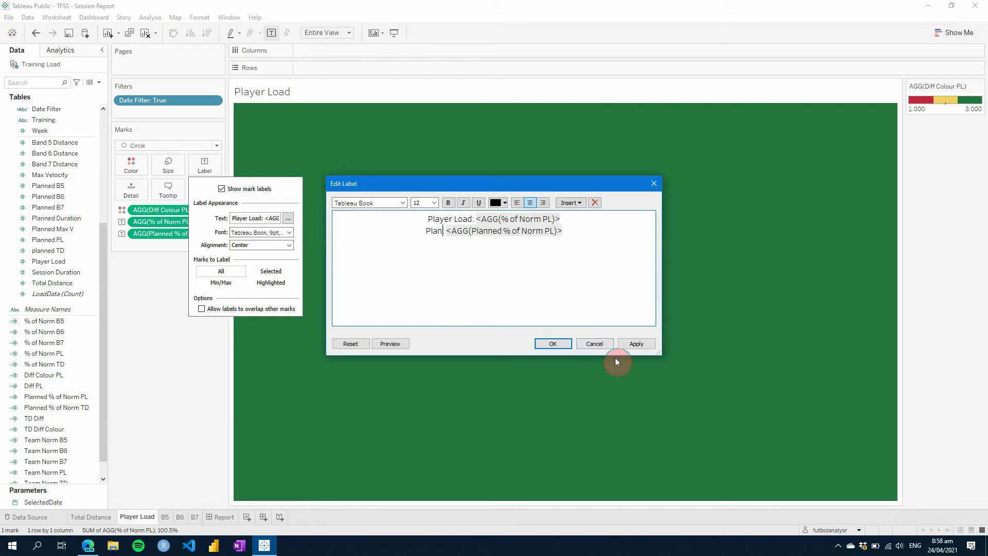
click(552, 344)
Reduce the Player Load circle so its tile has rounded sides like the TD tile, checking the fit on the Report dashboard.
click(97, 524)
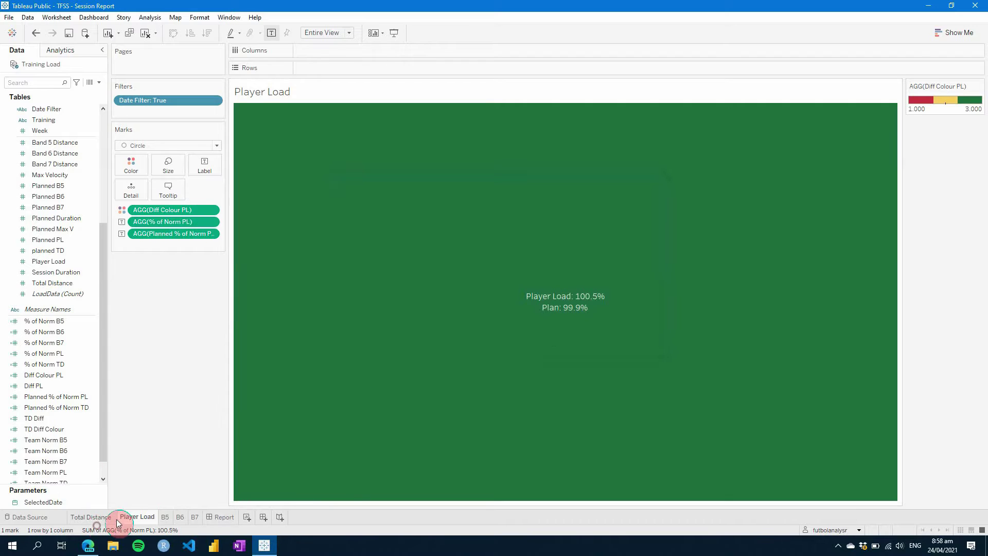
click(170, 159)
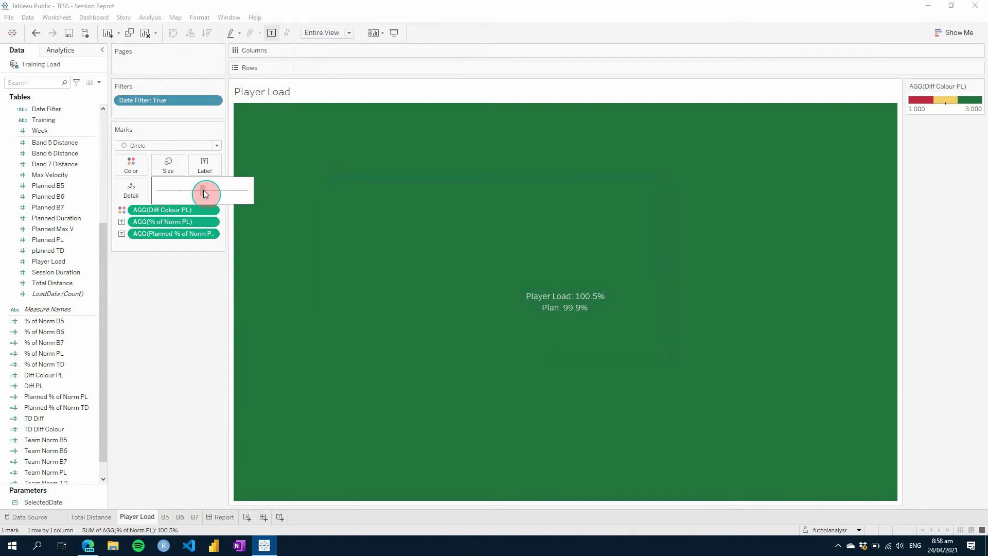
drag(205, 193, 200, 325)
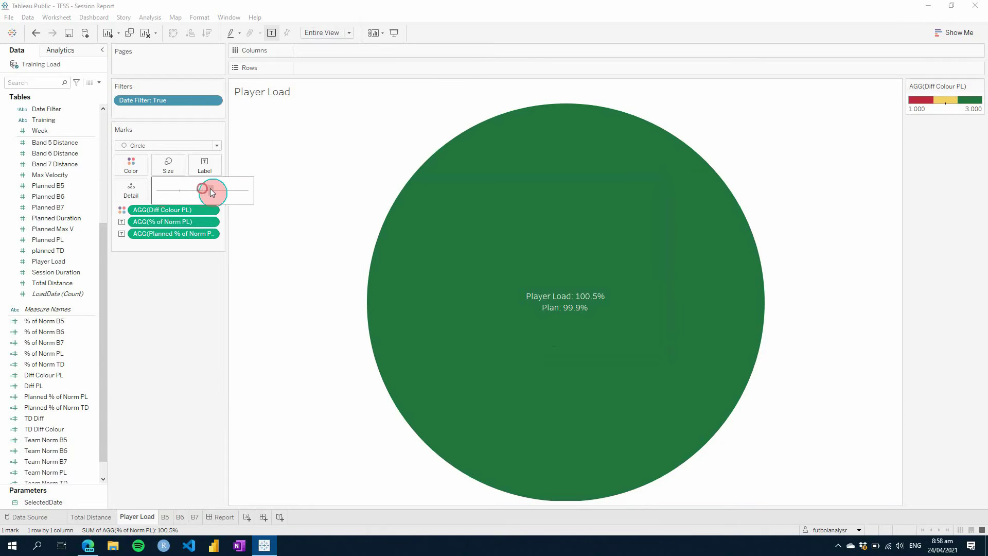
drag(211, 191, 217, 192)
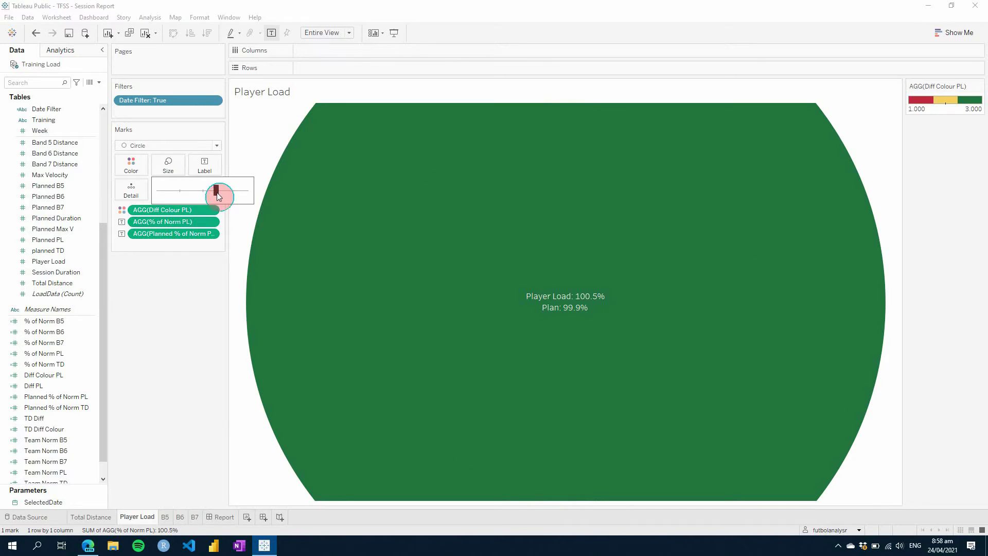
click(220, 516)
click(198, 392)
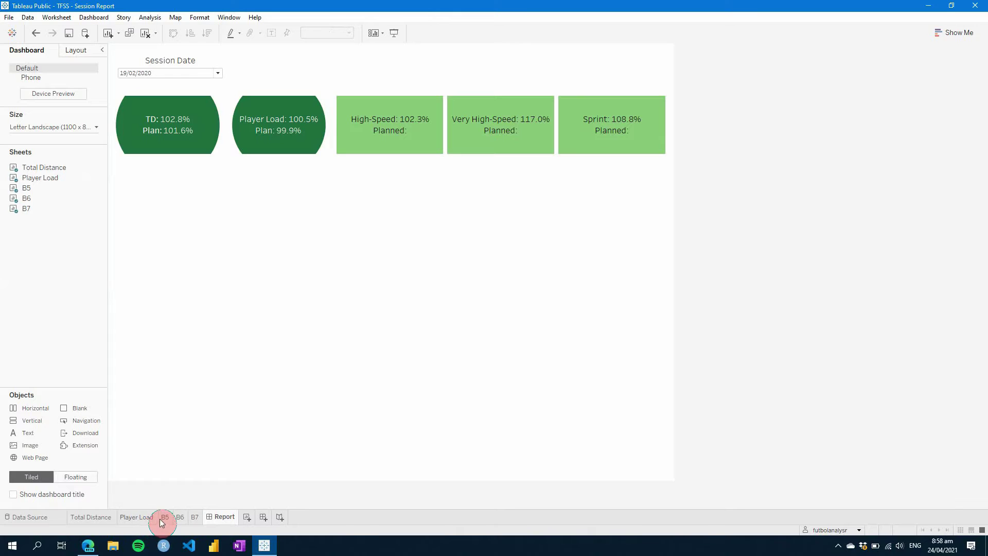
click(147, 517)
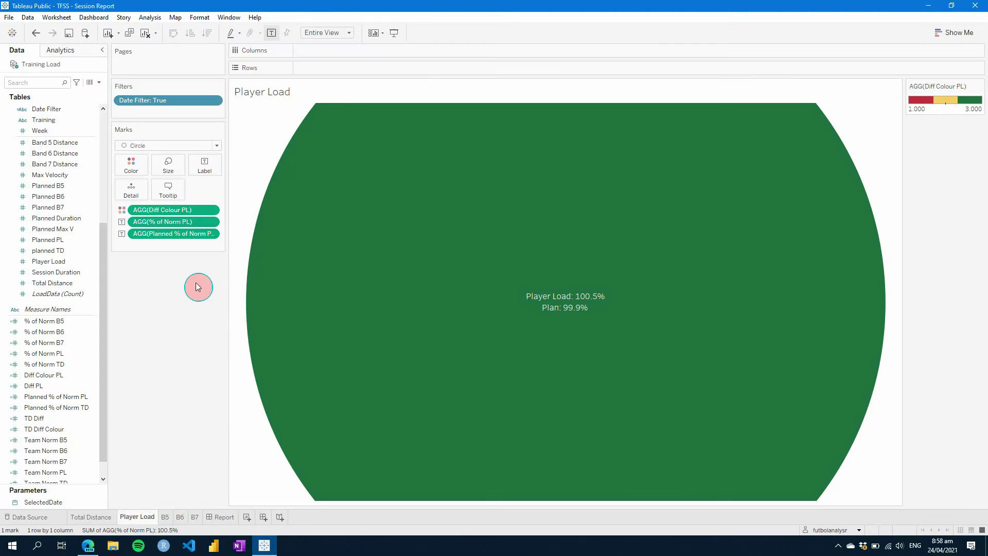
click(169, 165)
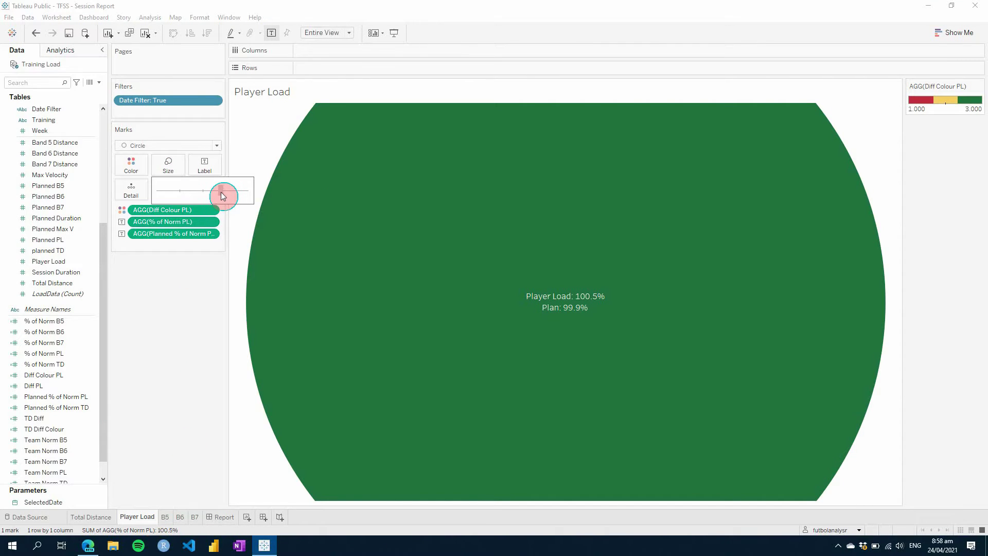
click(223, 193)
click(225, 517)
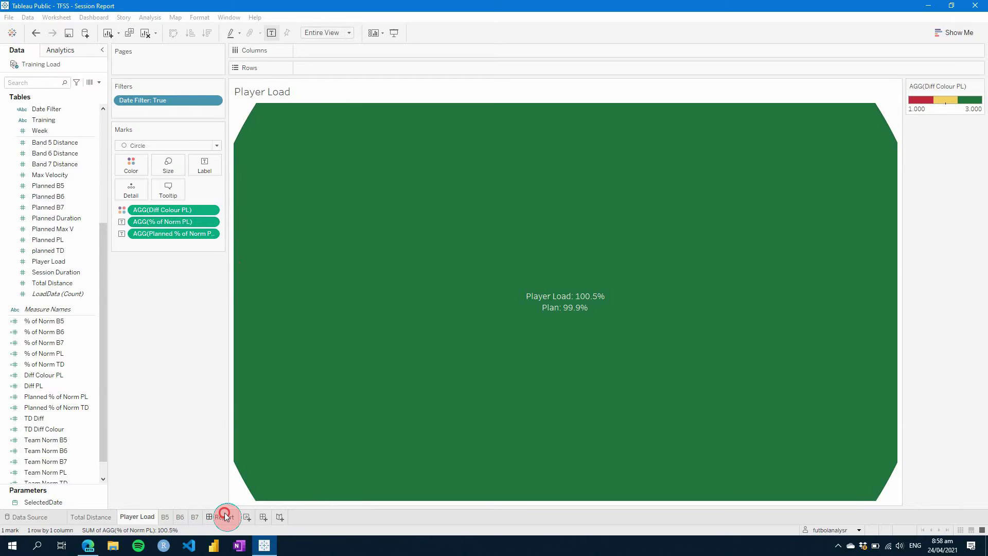
click(249, 362)
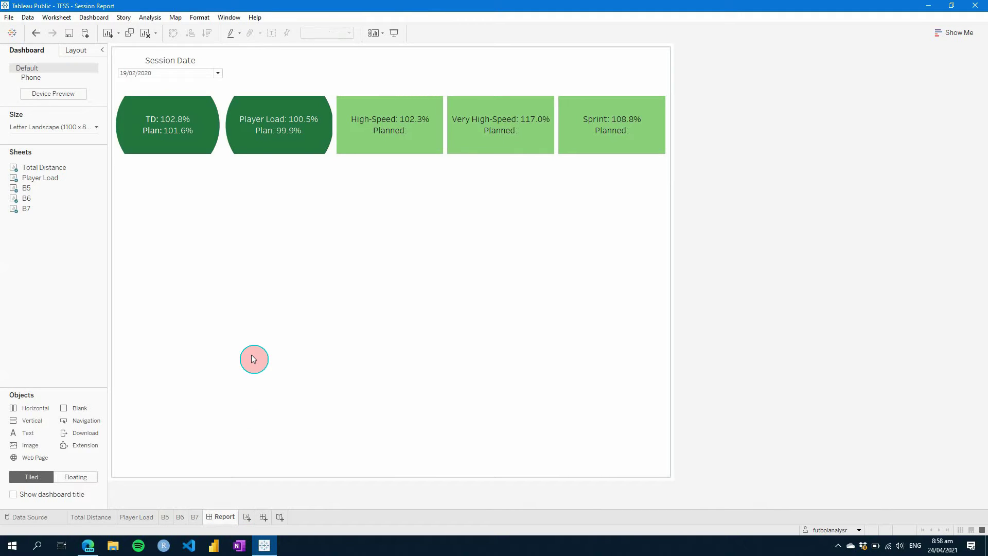
Go to the B5 sheet and duplicate the calculated field Planned % of Norm PL.
click(193, 517)
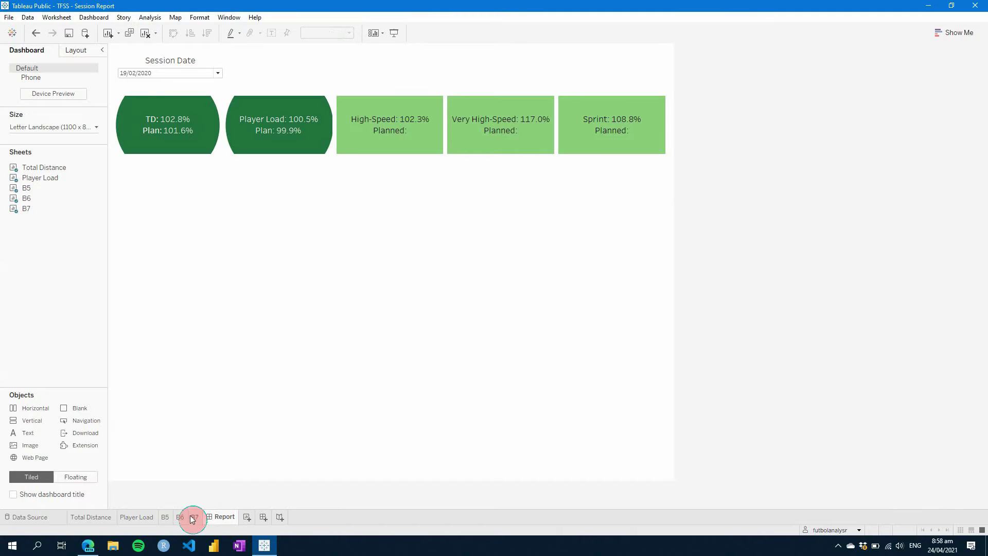
click(165, 517)
click(165, 424)
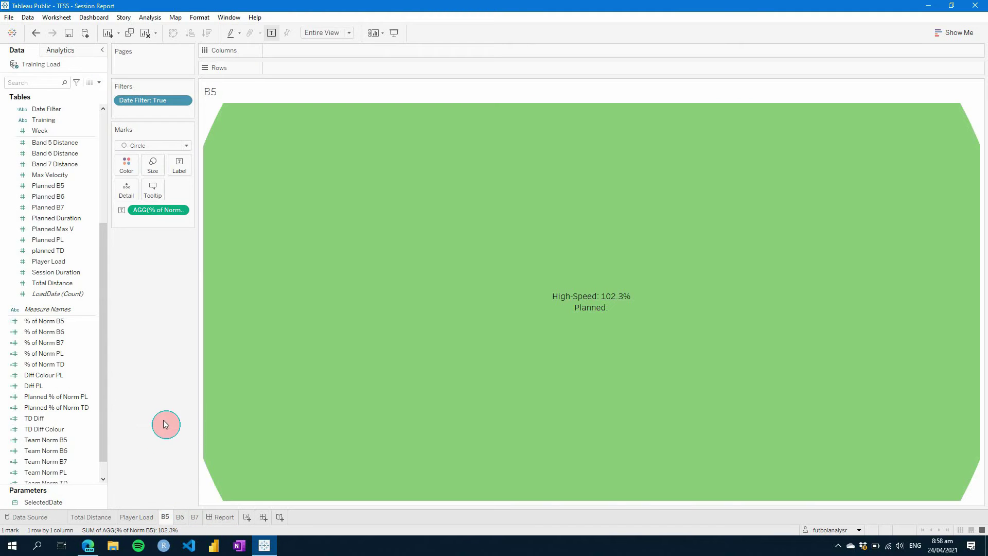
scroll(101, 383, down, 1)
click(71, 375)
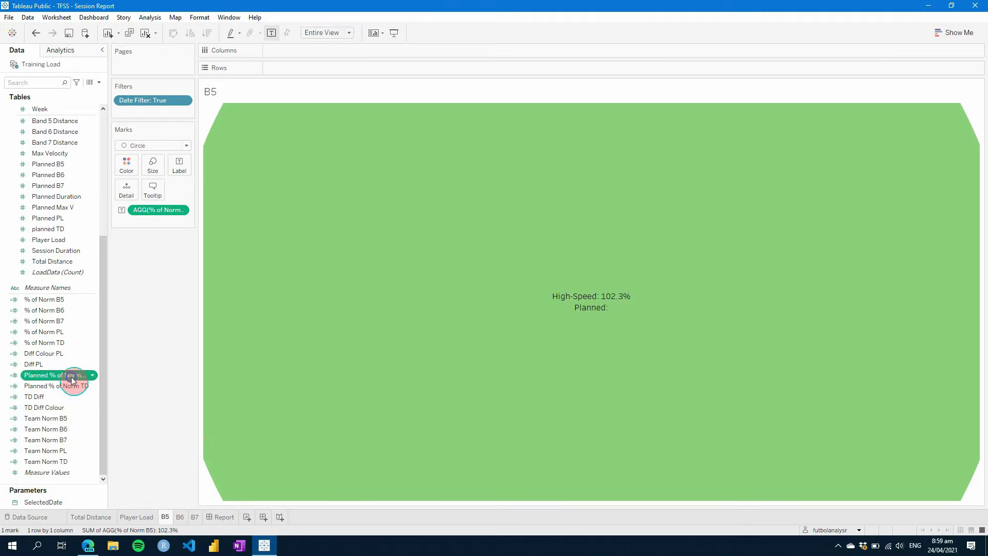
right_click(71, 377)
click(107, 215)
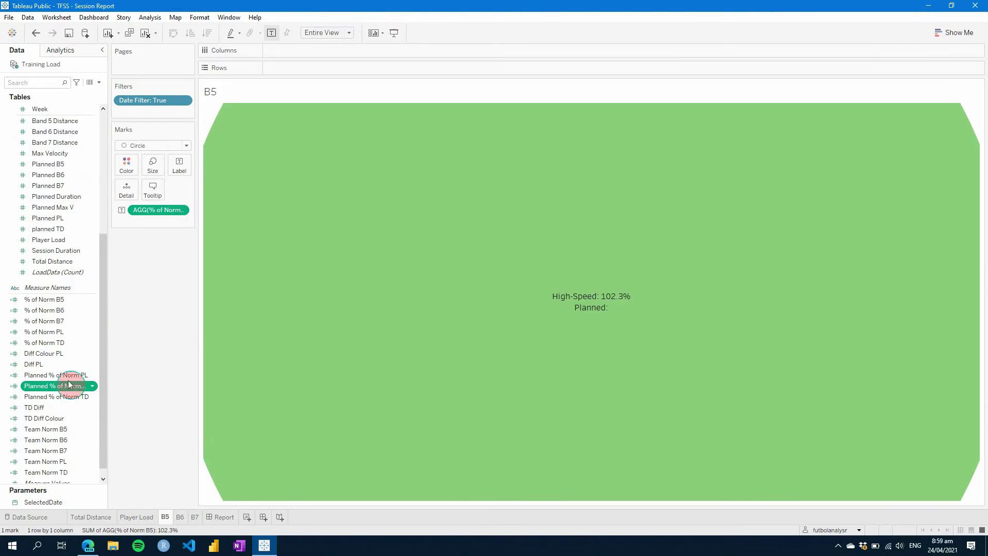
Open the duplicated calculated field for editing and rename it Planned % of Norm B5.
right_click(73, 391)
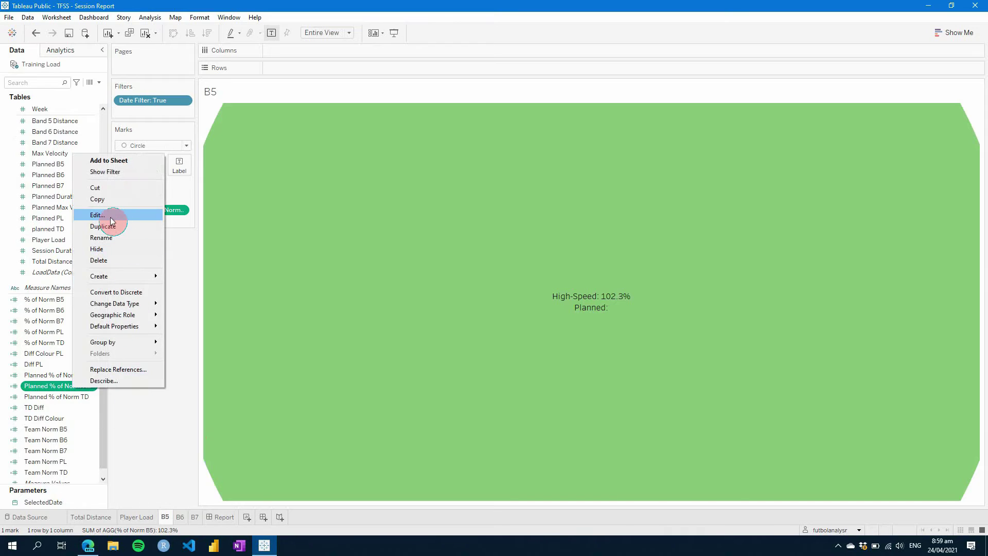
click(131, 211)
drag(394, 163, 367, 163)
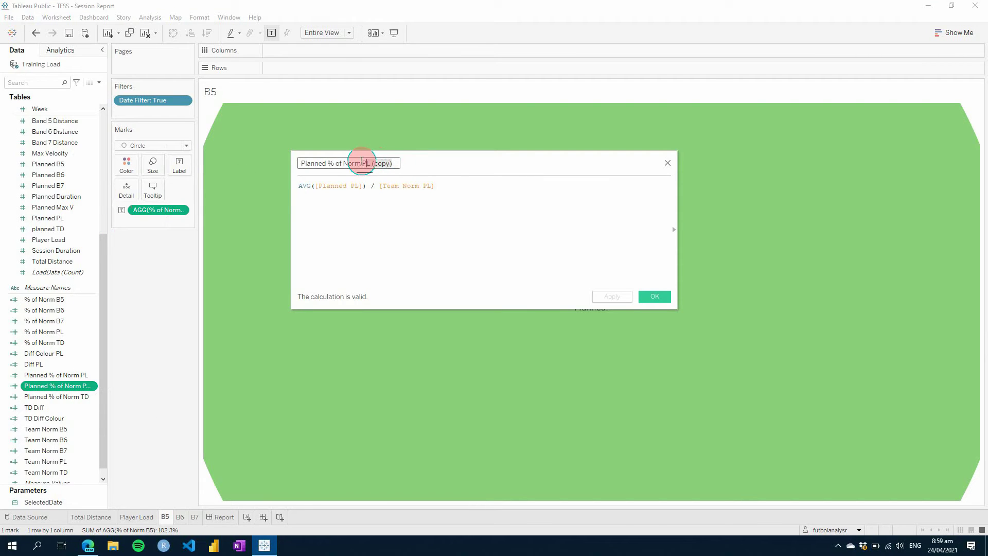
click(369, 233)
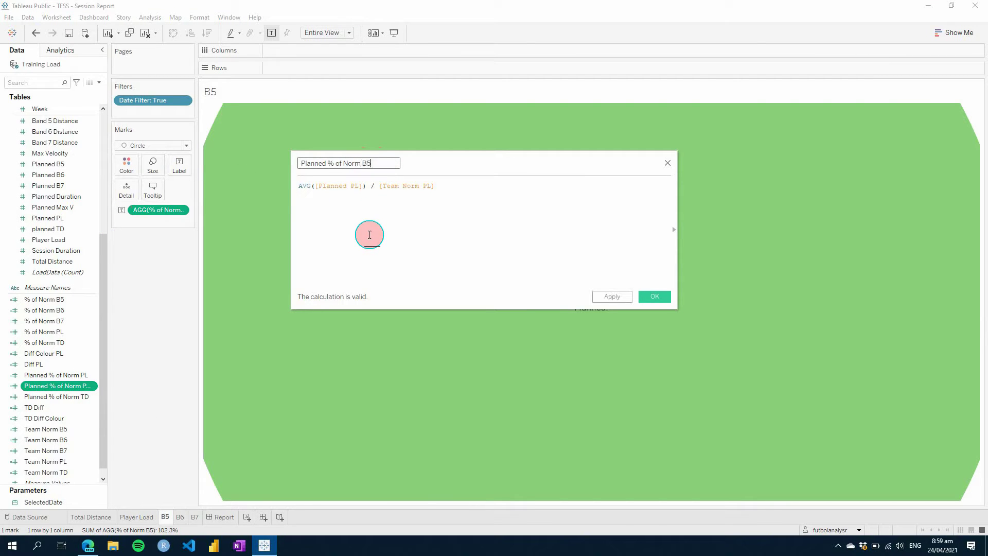
Change the Planned % of Norm B5 formula to AVG([Planned B5]) / [Team Norm B5] and save the calculated field.
click(366, 181)
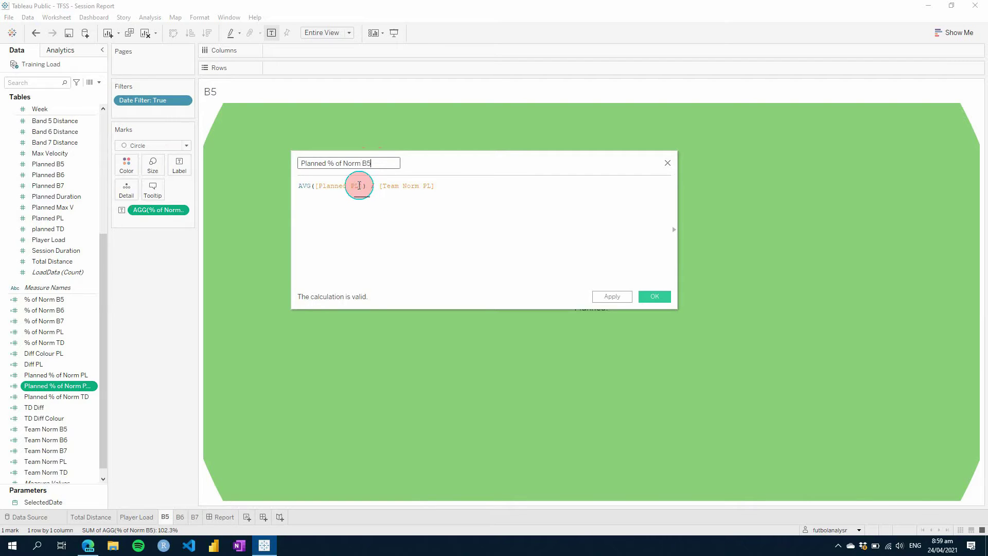
key(BackSpace)
key(BackSpace)
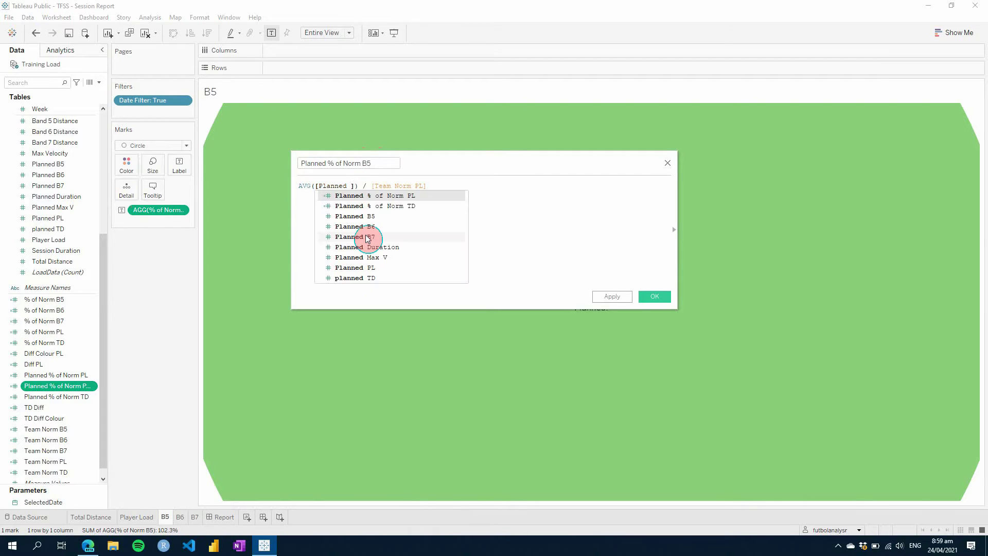
key(Down)
key(Down)
key(Return)
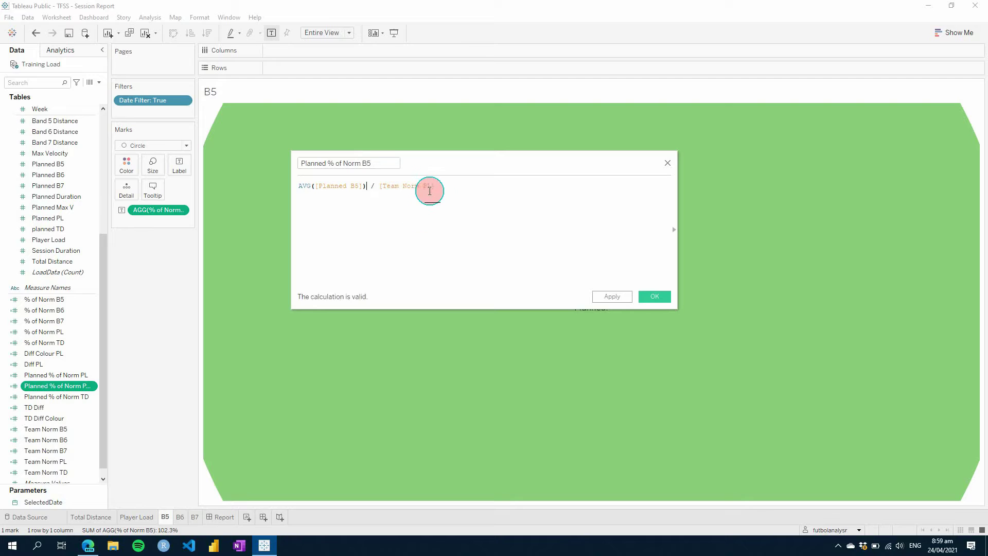
double_click(430, 184)
text(B)
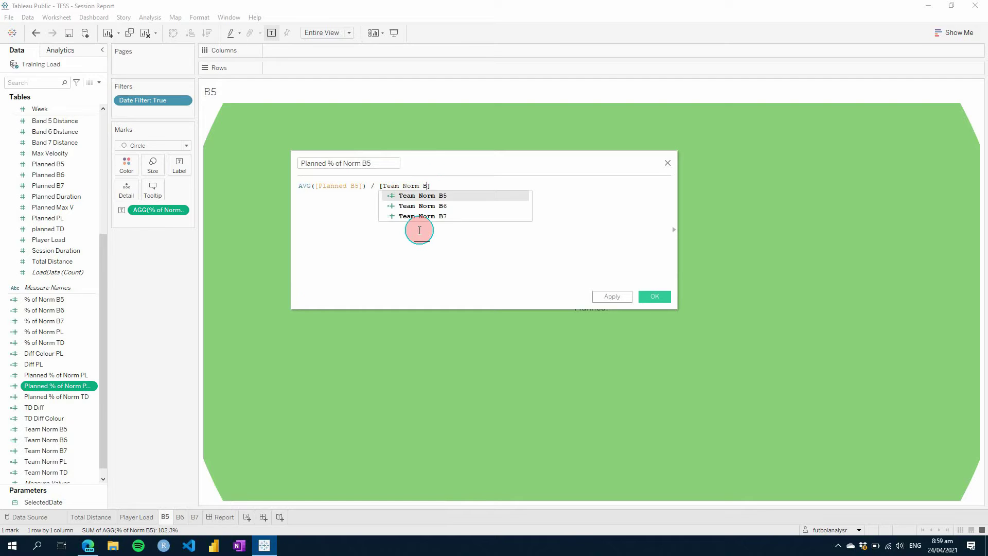
key(Return)
click(611, 298)
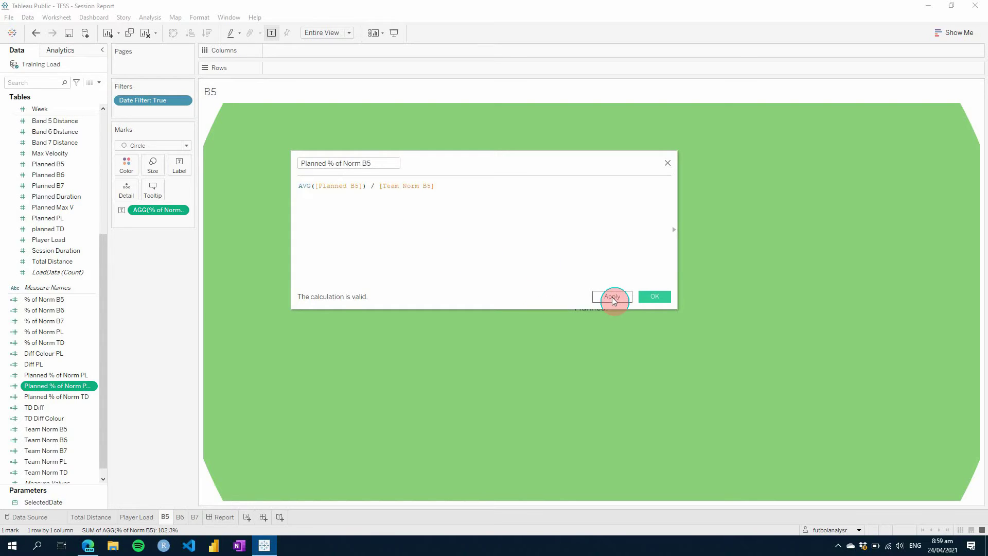
click(608, 301)
click(661, 299)
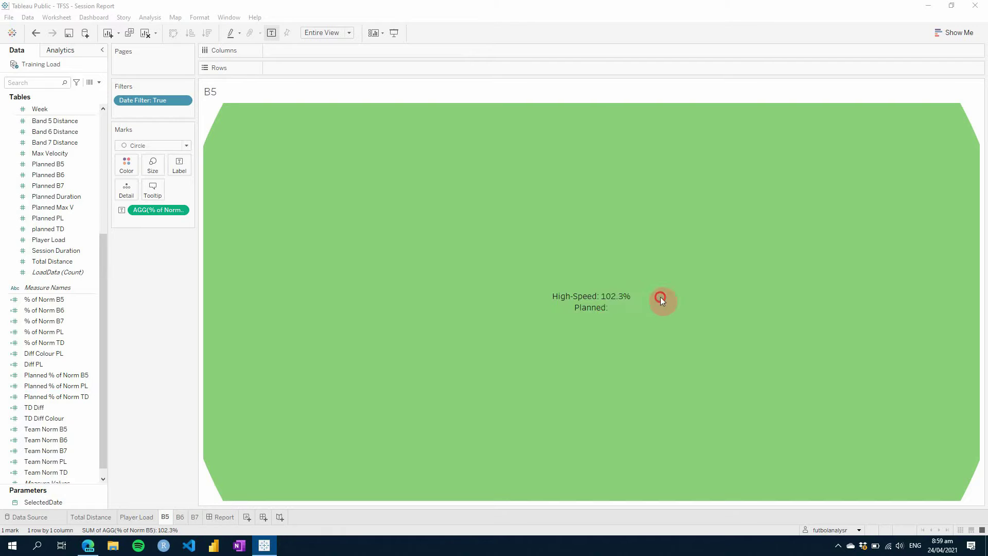
Make two duplicates of the calculated field Planned % of Norm B5.
click(70, 376)
right_click(70, 376)
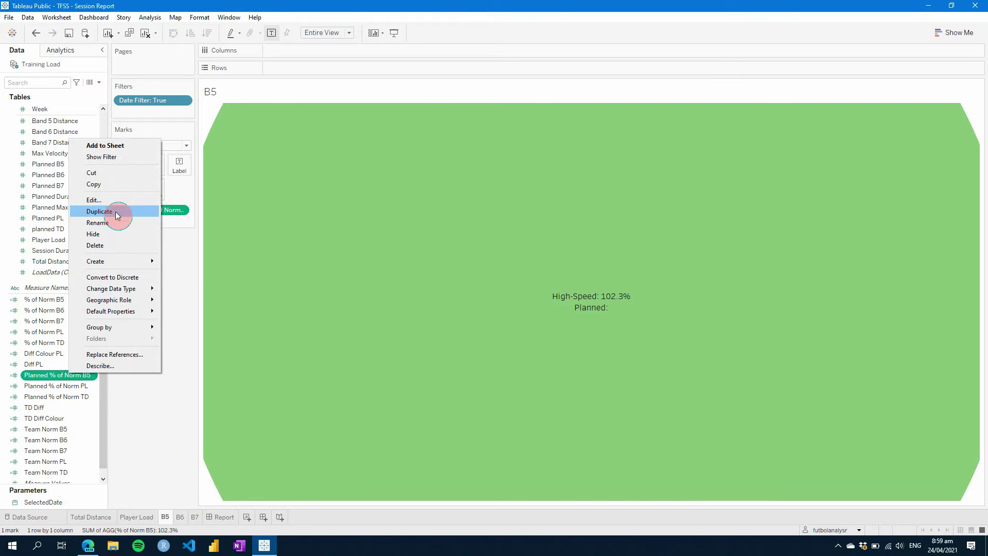
click(123, 210)
right_click(62, 397)
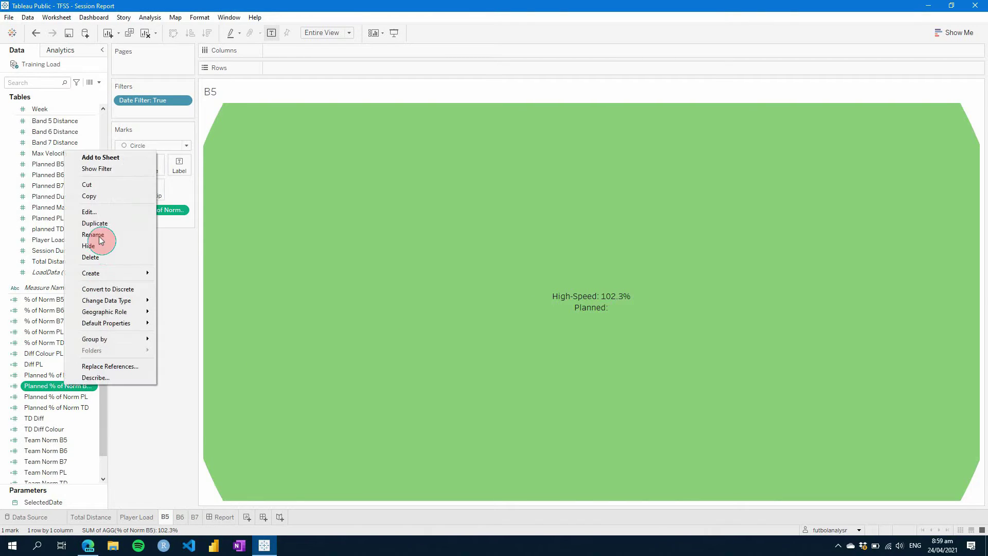
click(101, 223)
Rename the first duplicate Planned % of Norm B6 and save it with the formula AVG([Planned B6]) / [Team Norm B6].
right_click(72, 386)
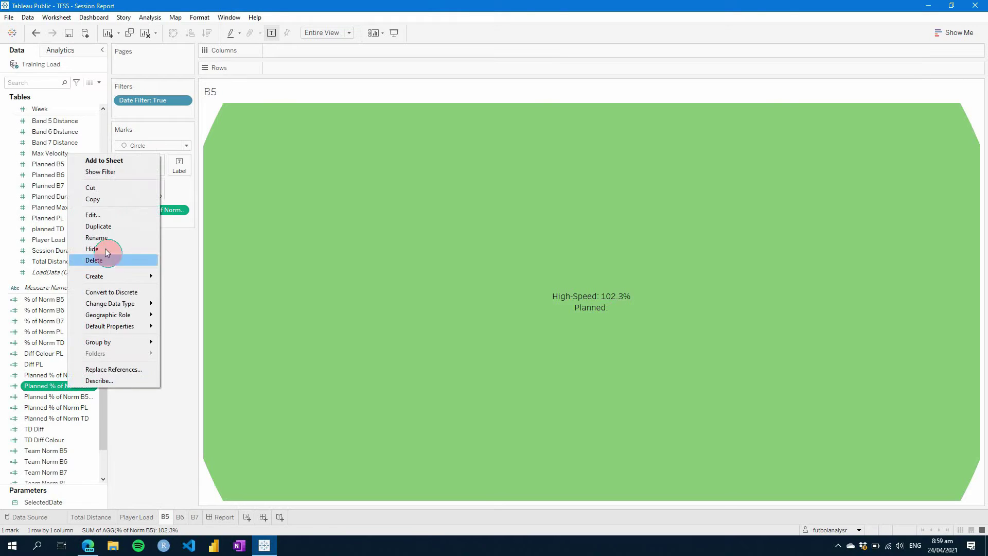
click(104, 216)
click(397, 163)
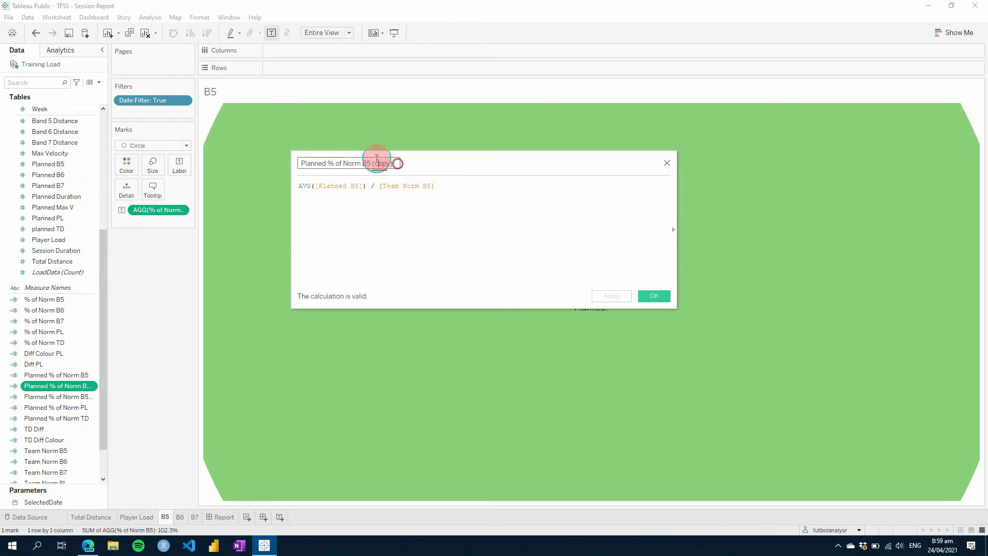
click(365, 198)
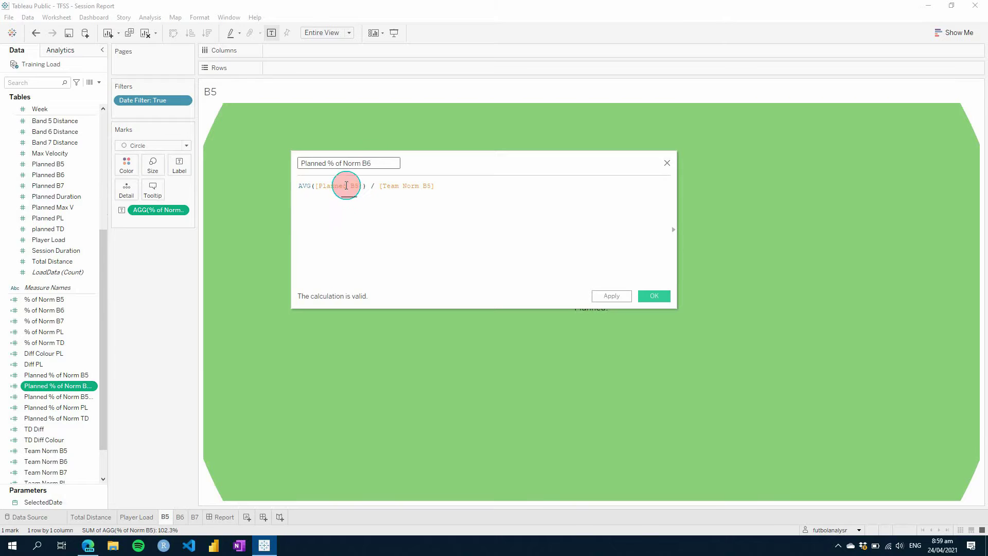
click(356, 185)
key(BackSpace)
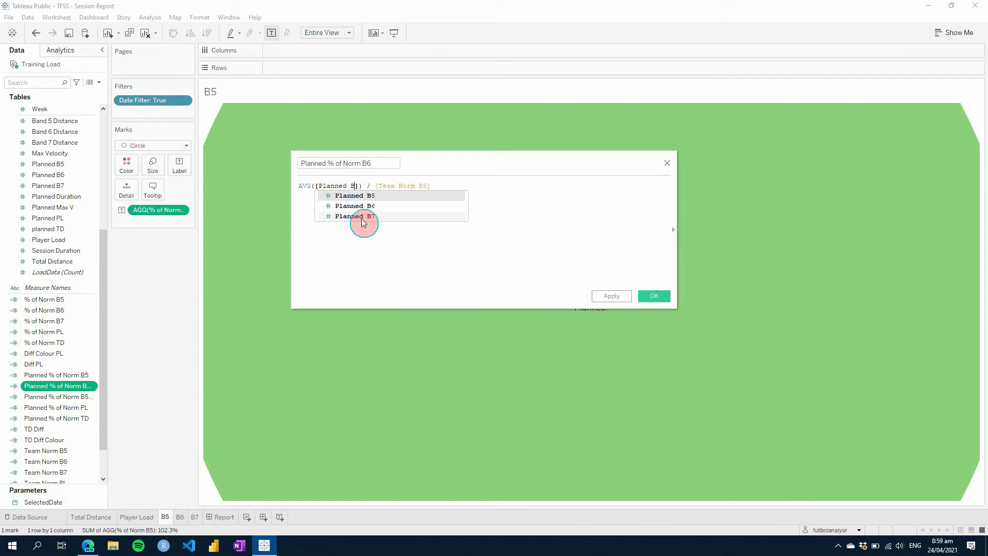
text(6)
click(362, 219)
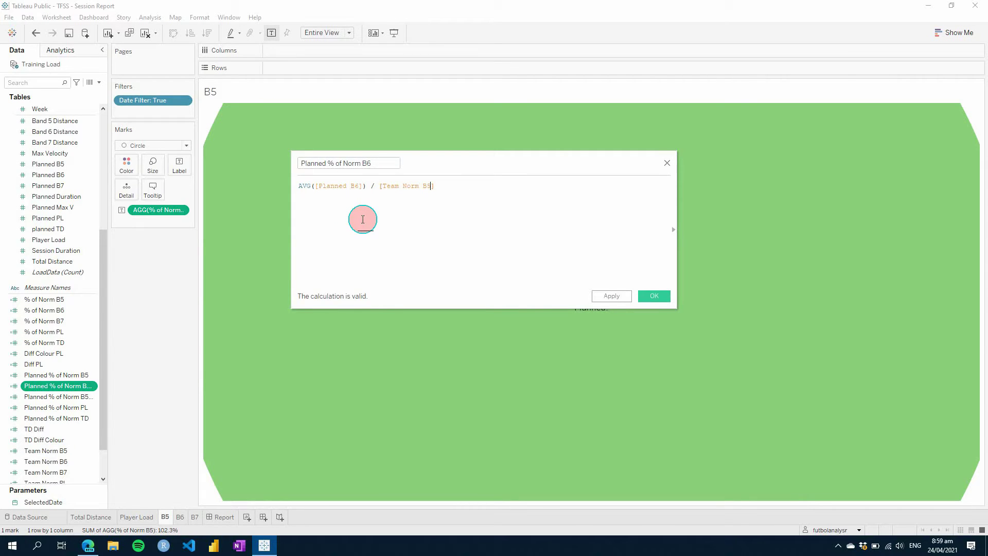
click(610, 297)
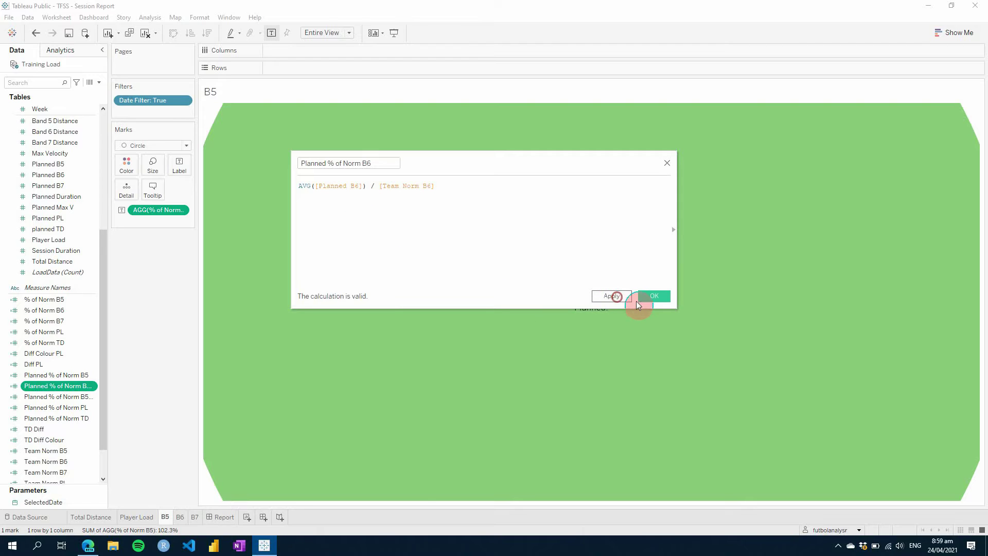
click(656, 298)
Rename the remaining duplicate Planned % of Norm B7 and save it with the formula AVG([Planned B7]) / [Team Norm B7].
right_click(65, 388)
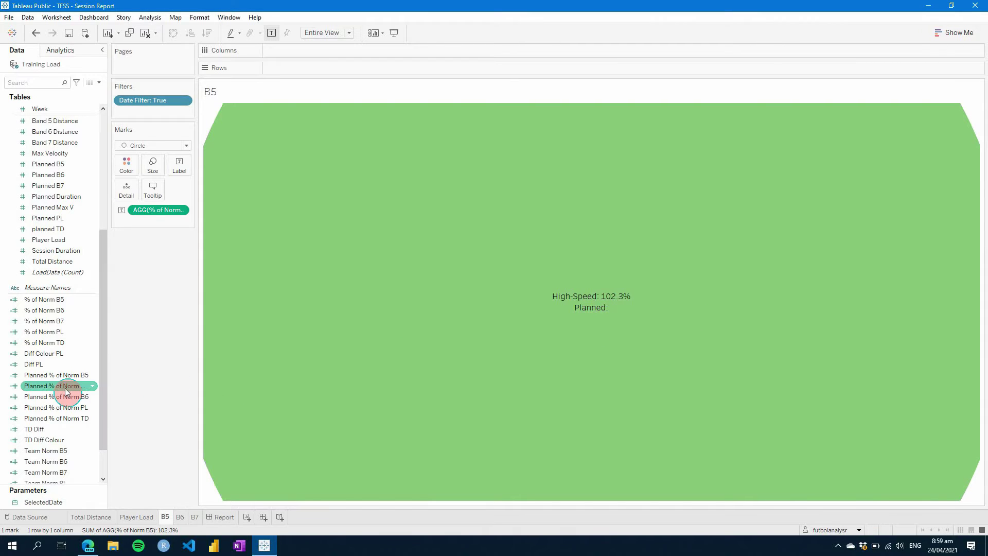
click(92, 215)
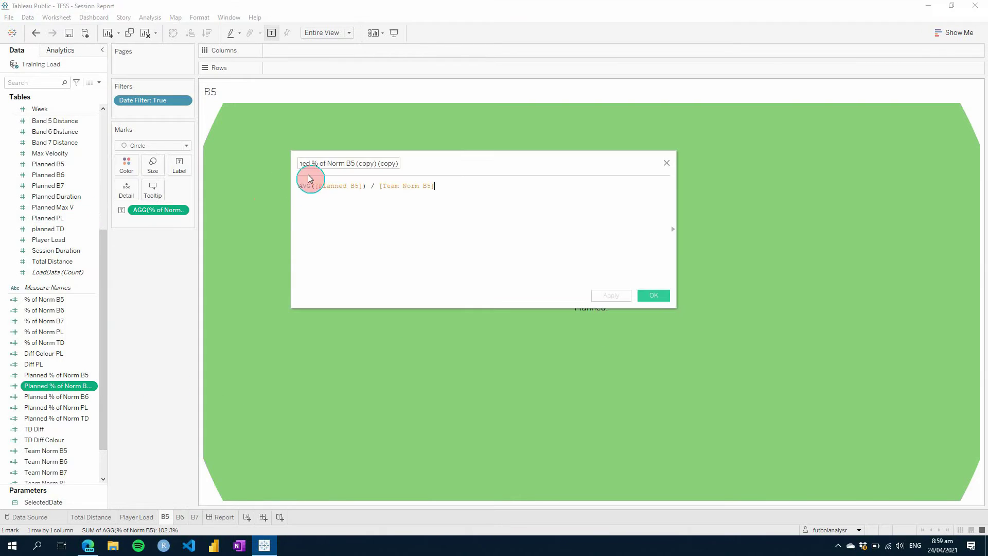
drag(400, 163, 355, 161)
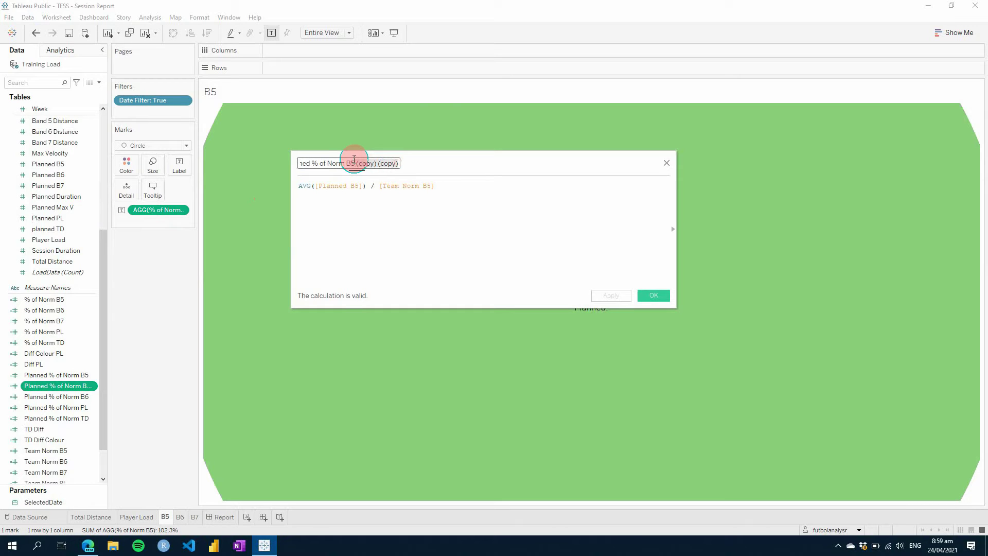
text(7)
click(357, 185)
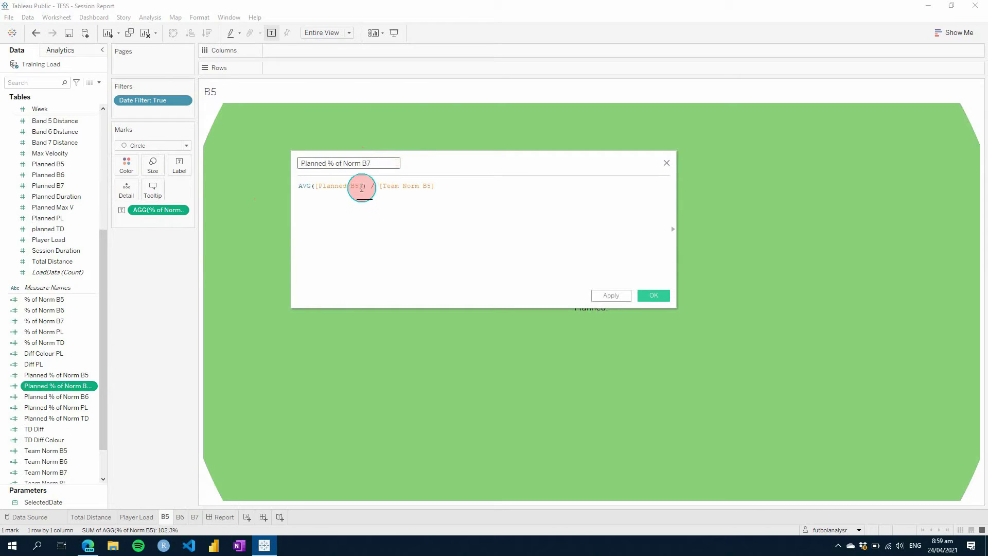
key(BackSpace)
text(7)
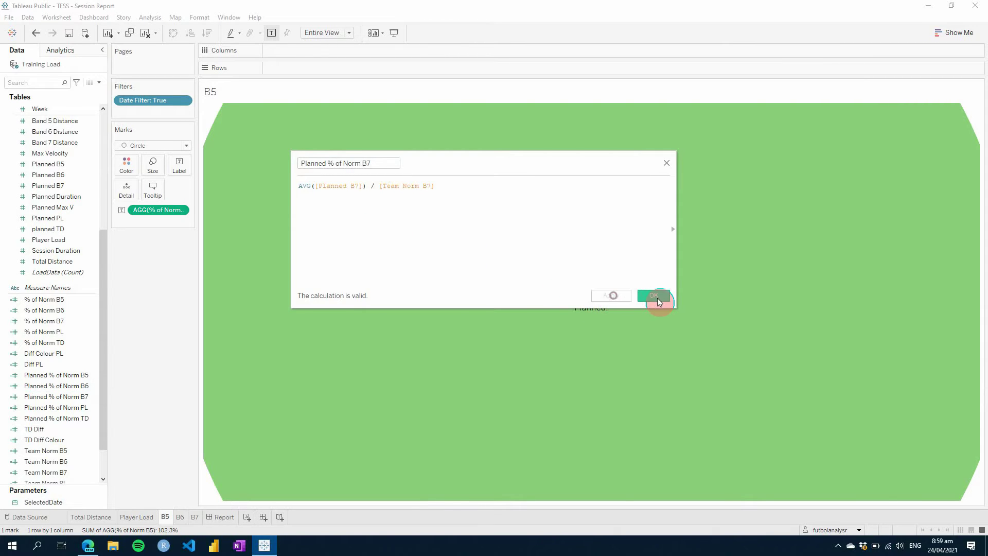
click(653, 296)
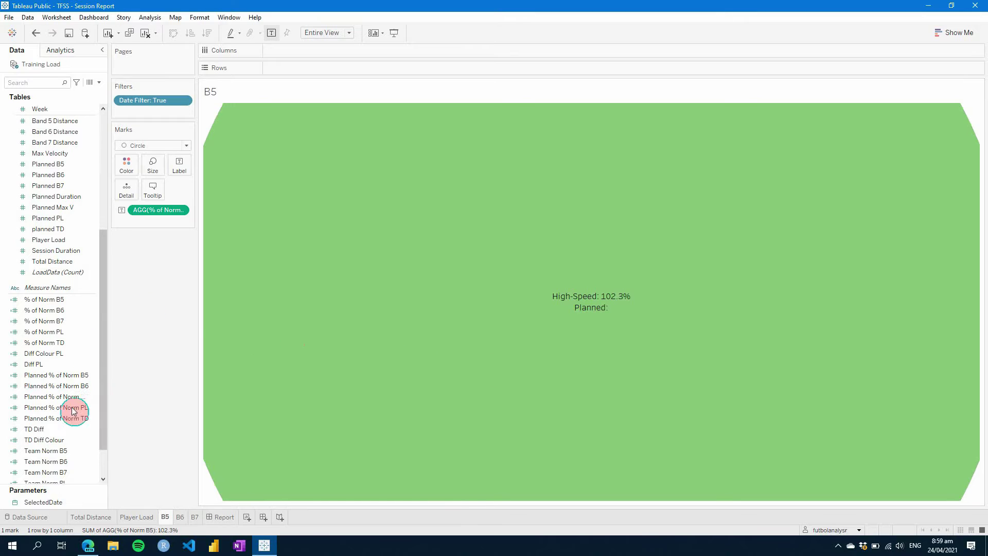
Rename the calculated field Diff PL to Diff B5 and save it with the formula [% of Norm B5] - [Planned % of Norm B5].
drag(35, 355, 41, 359)
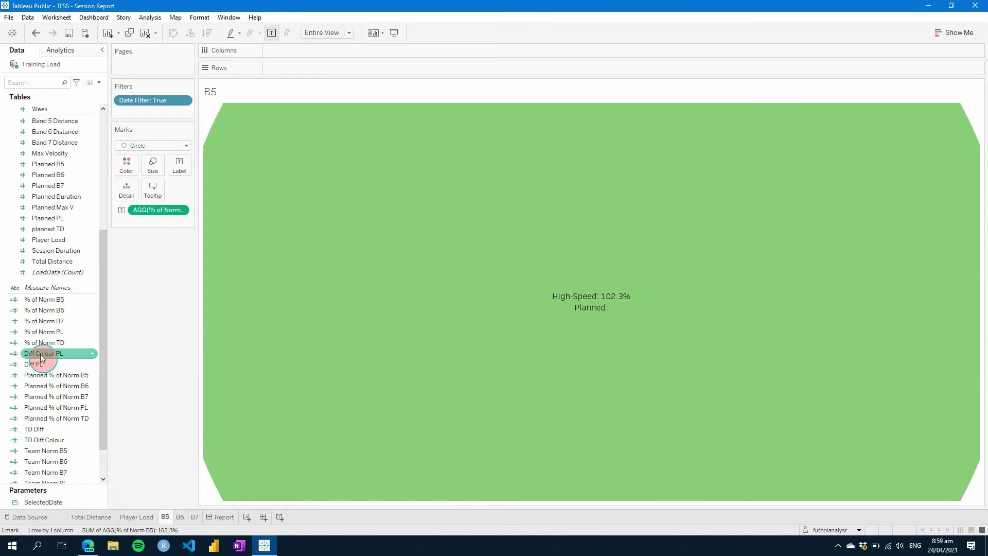
click(36, 365)
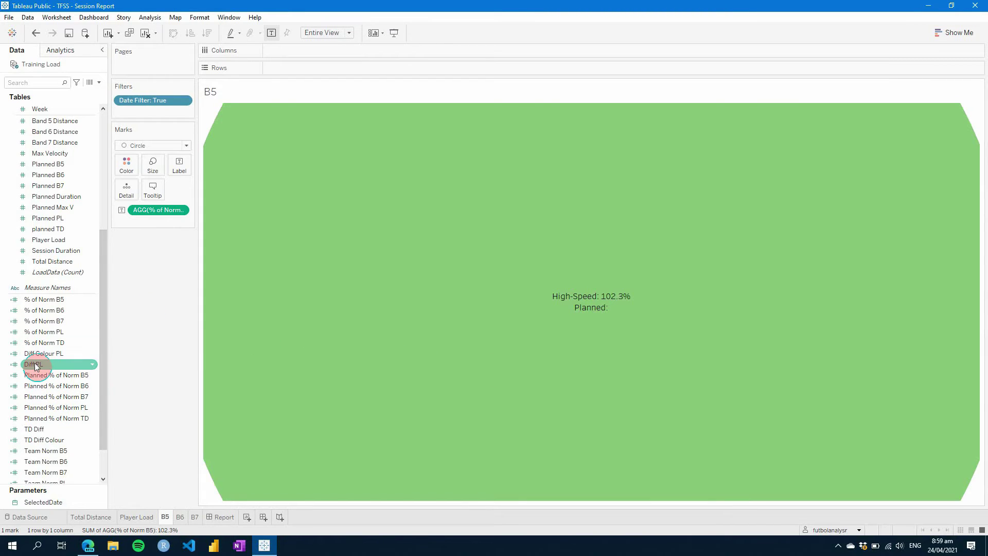
right_click(36, 366)
click(66, 190)
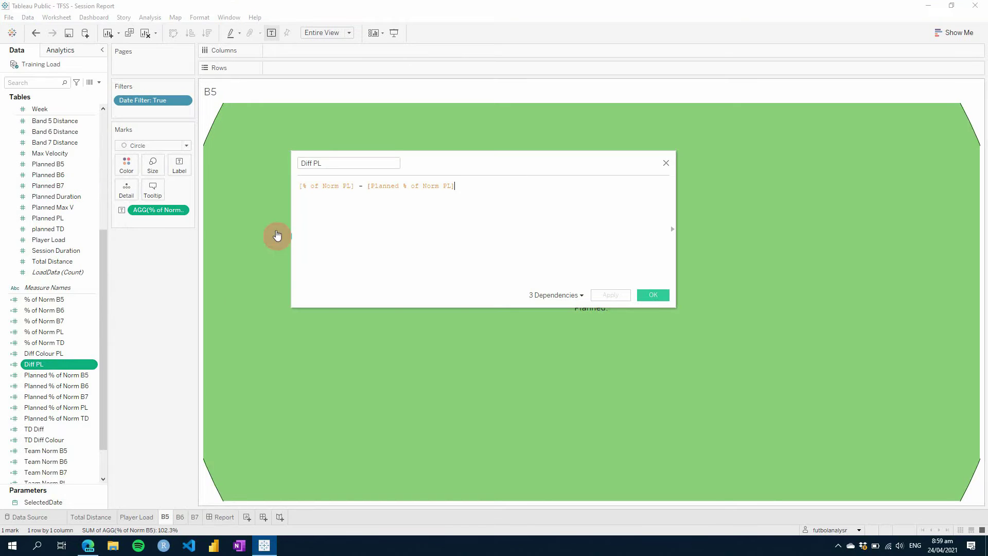
click(325, 163)
click(326, 198)
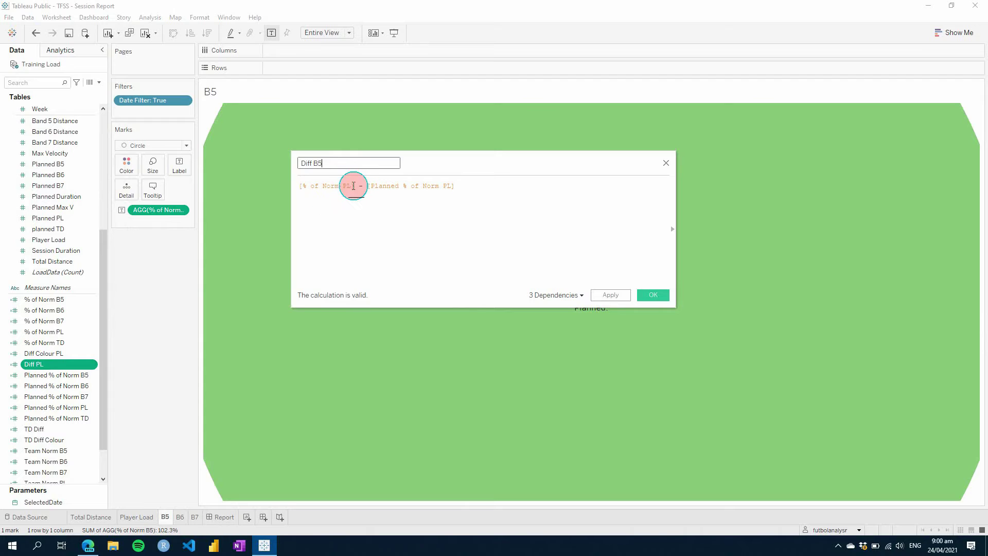
double_click(344, 185)
text(B5)
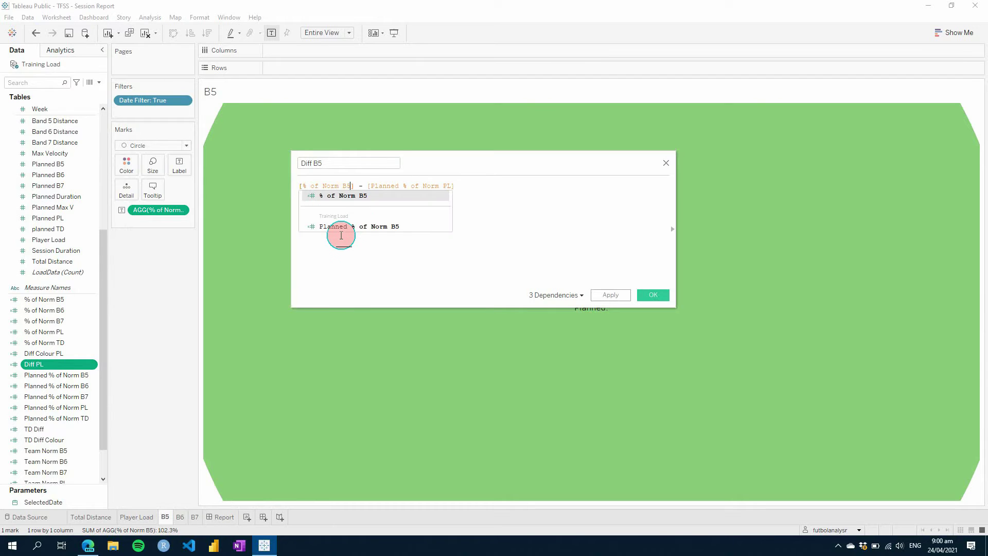
double_click(448, 186)
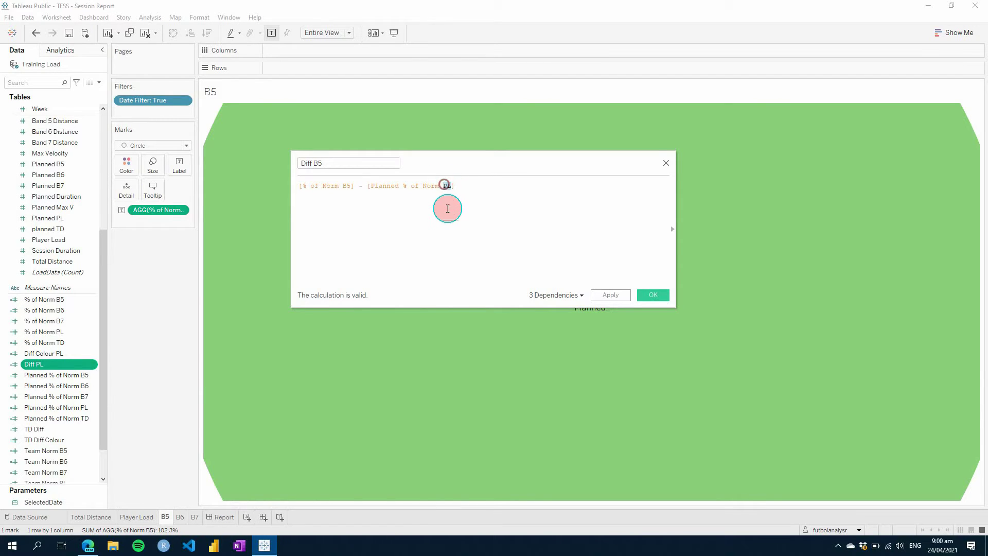
text(B5)
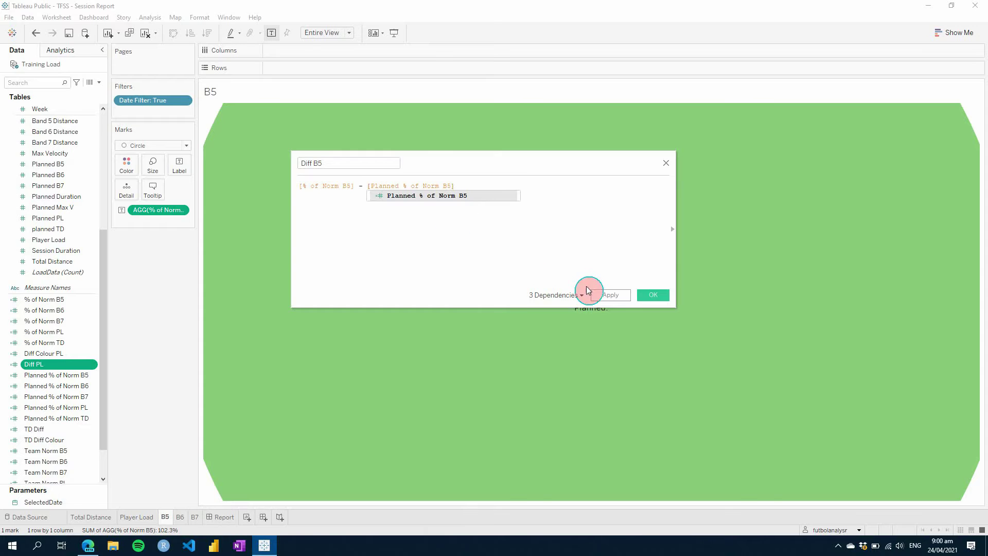
click(610, 295)
click(653, 294)
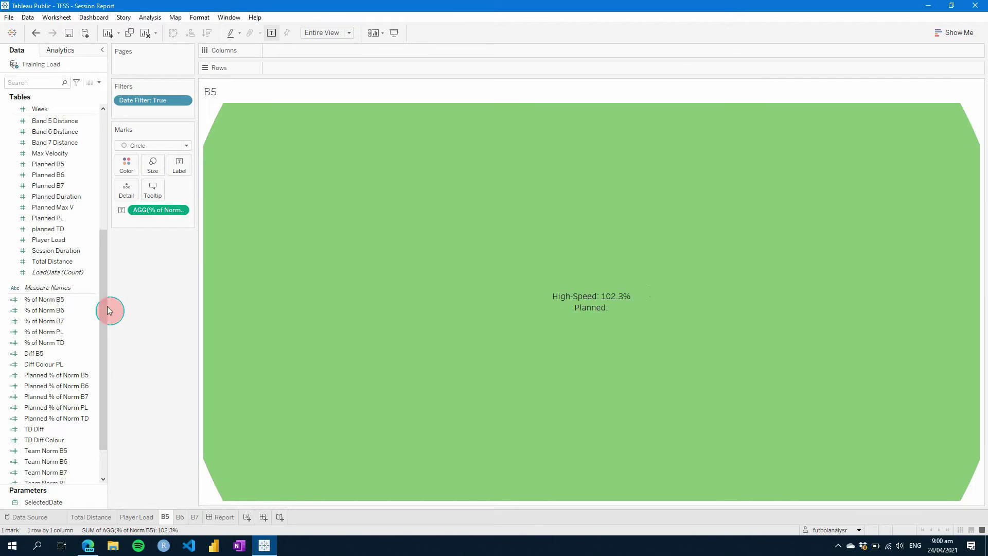
Rename the calculated field Diff B5 back to Diff PL and save it with the formula [% of Norm PL] - [Planned % of Norm PL].
click(63, 364)
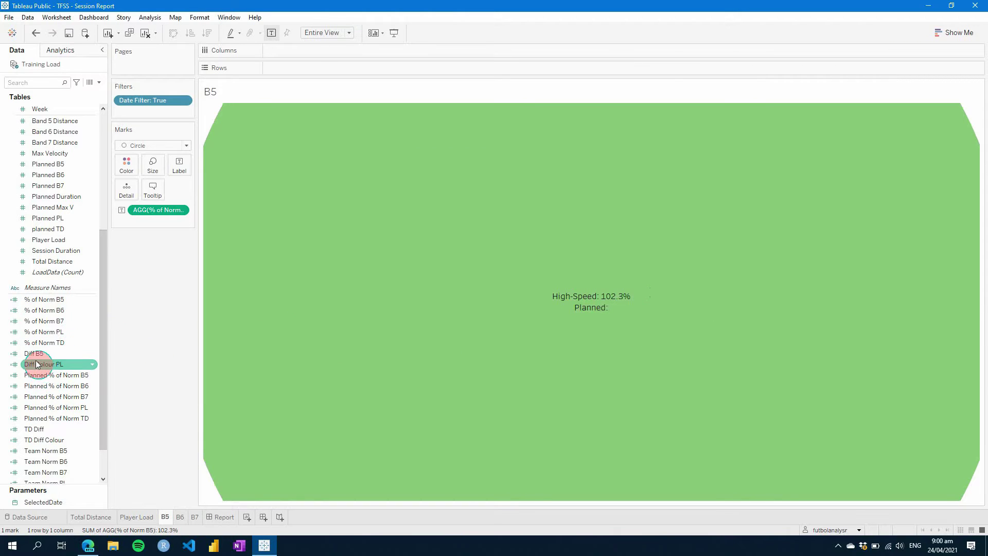
right_click(48, 370)
click(140, 426)
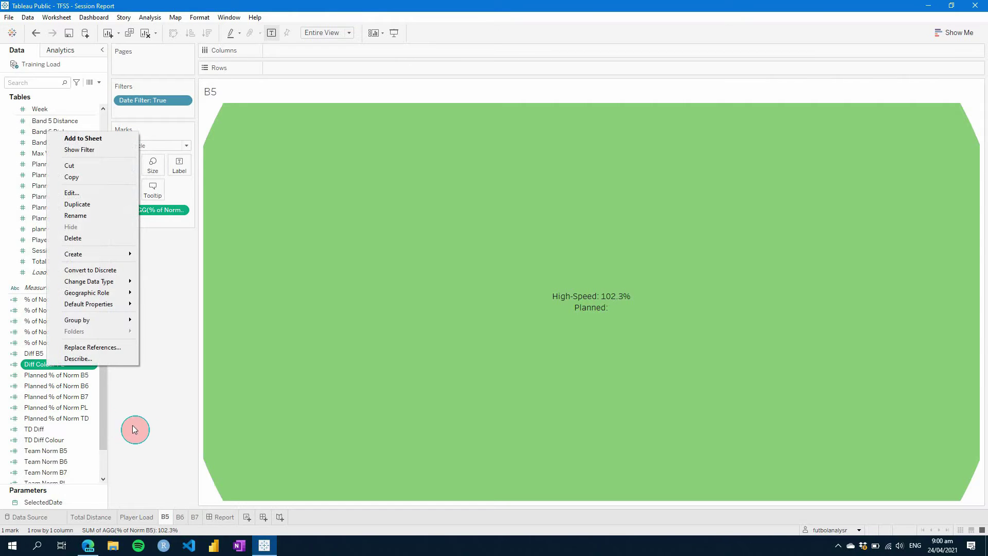
right_click(45, 354)
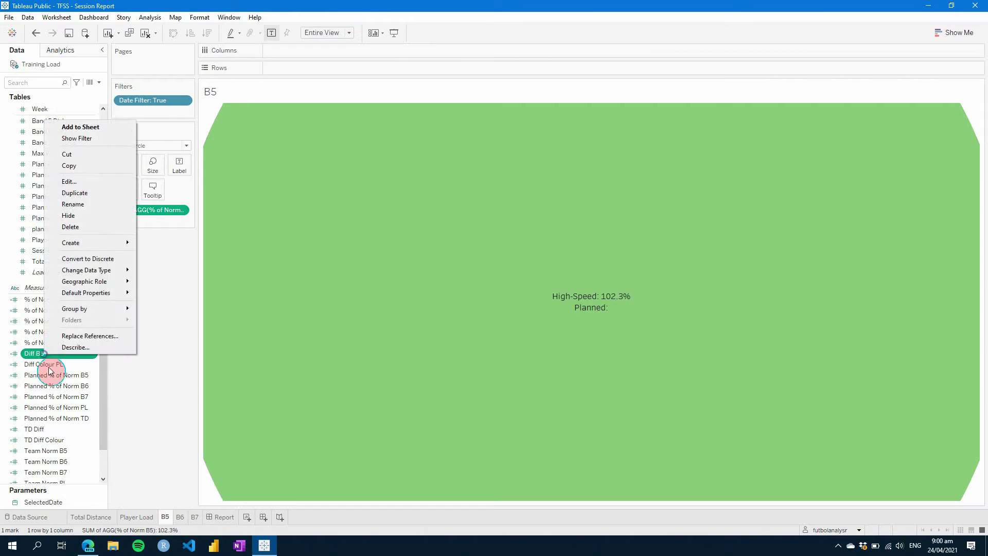
click(81, 182)
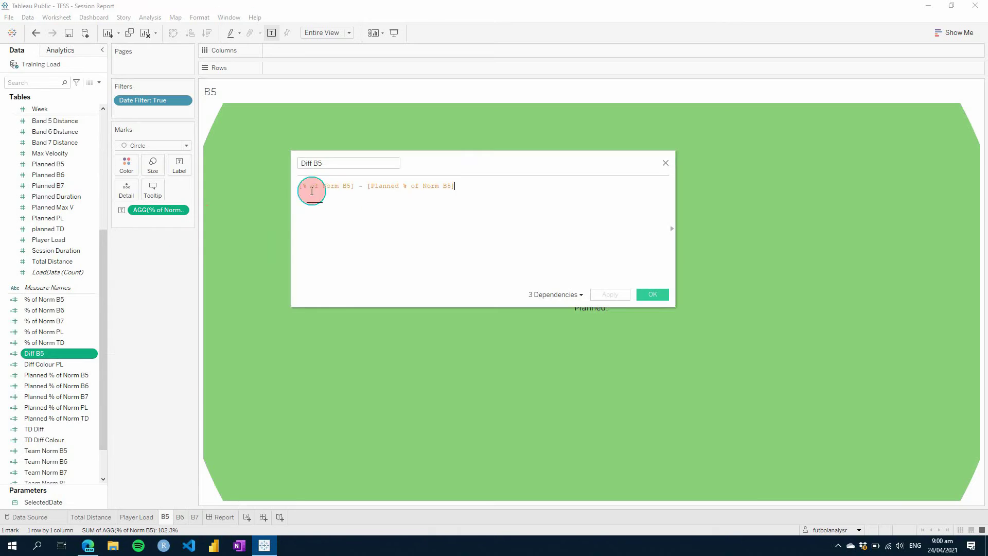
click(338, 163)
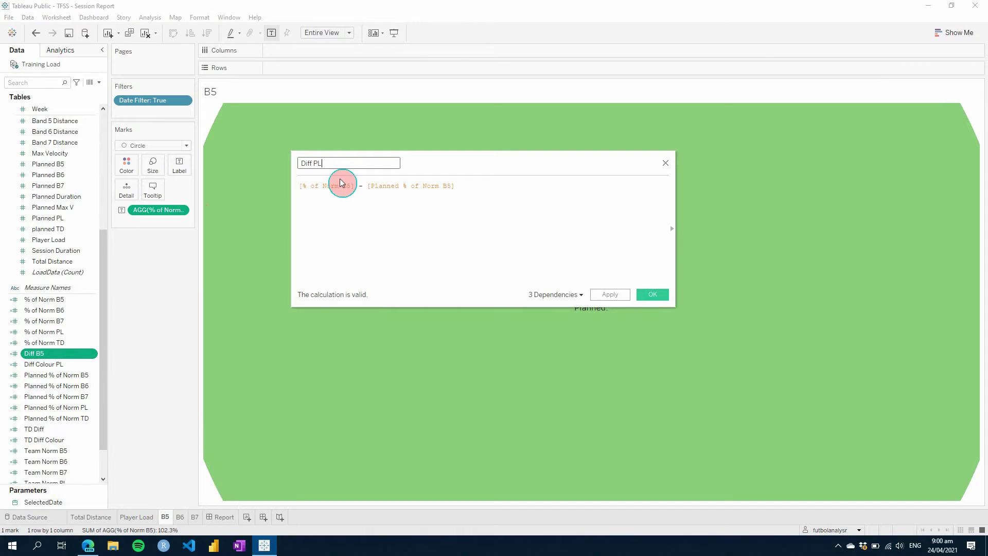
double_click(353, 188)
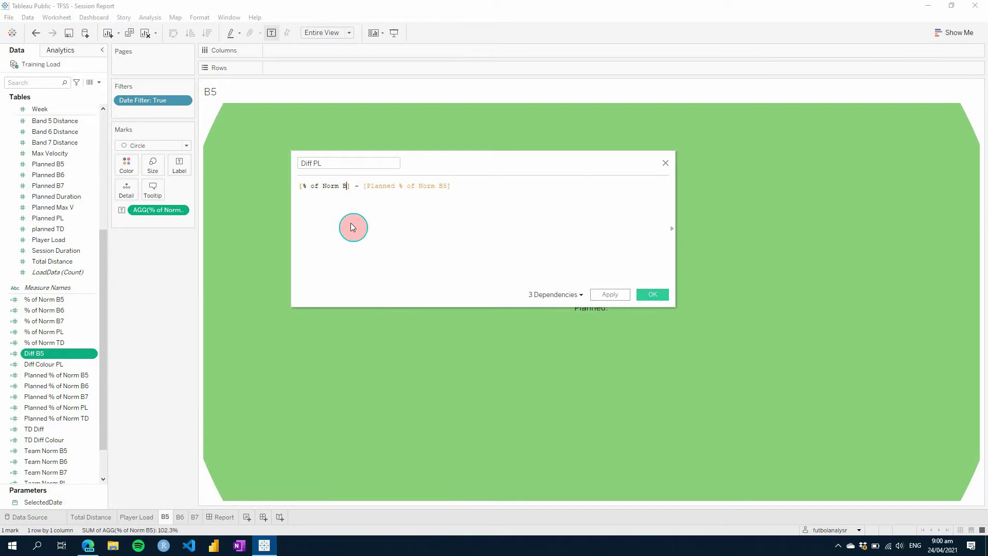
text(PL)
double_click(450, 187)
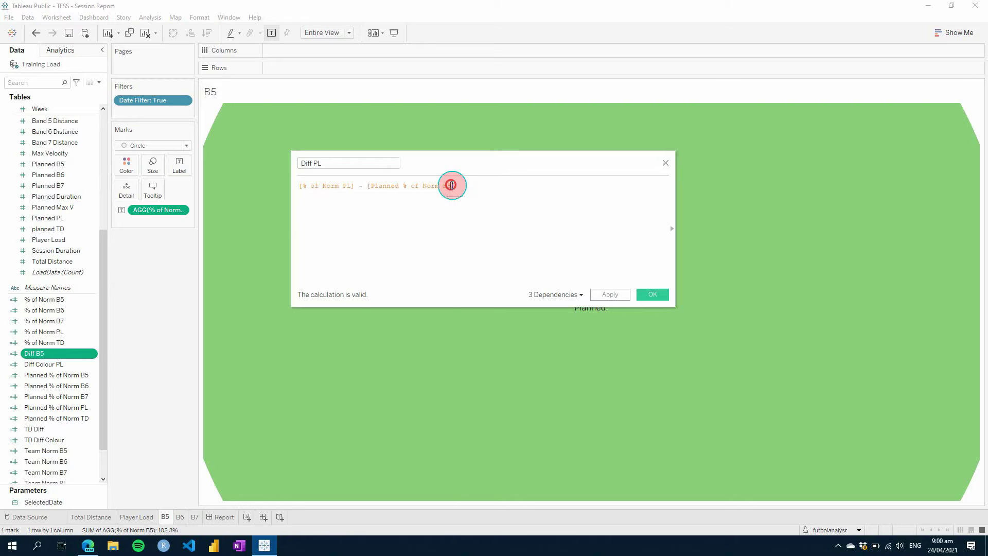
key(BackSpace)
text(PL)
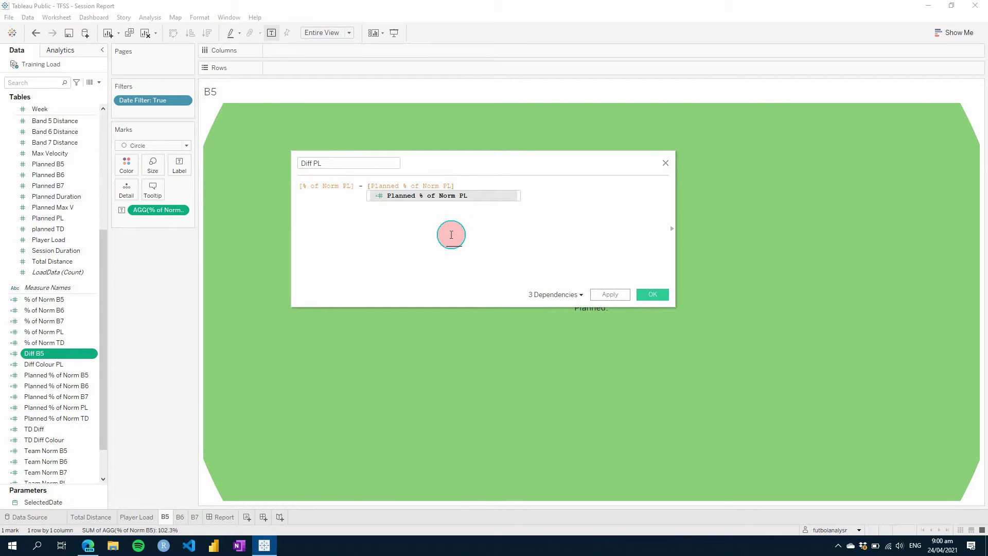
scroll(72, 404, down, 1)
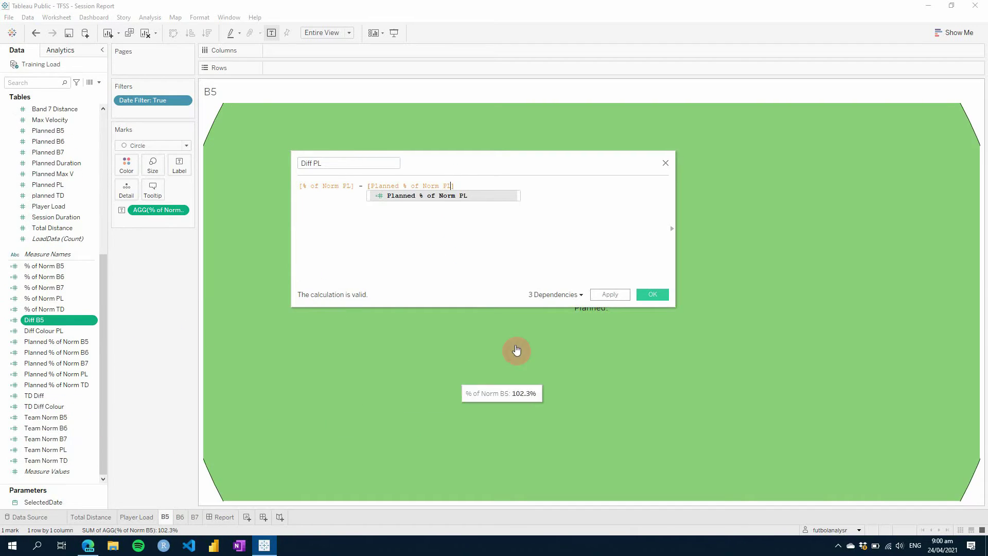
click(648, 295)
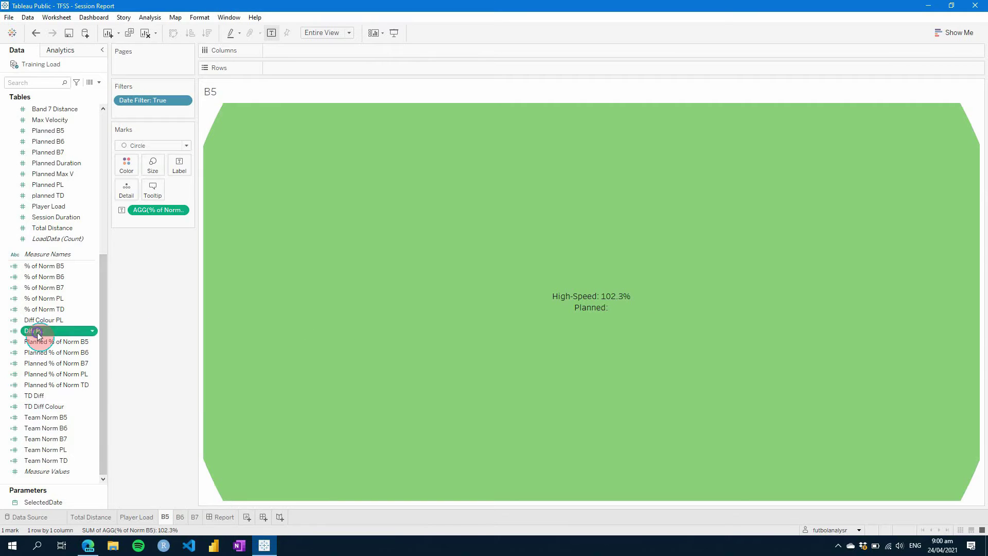
Duplicate the calculated field Diff PL and rename the copy Diff B5.
right_click(37, 332)
click(84, 170)
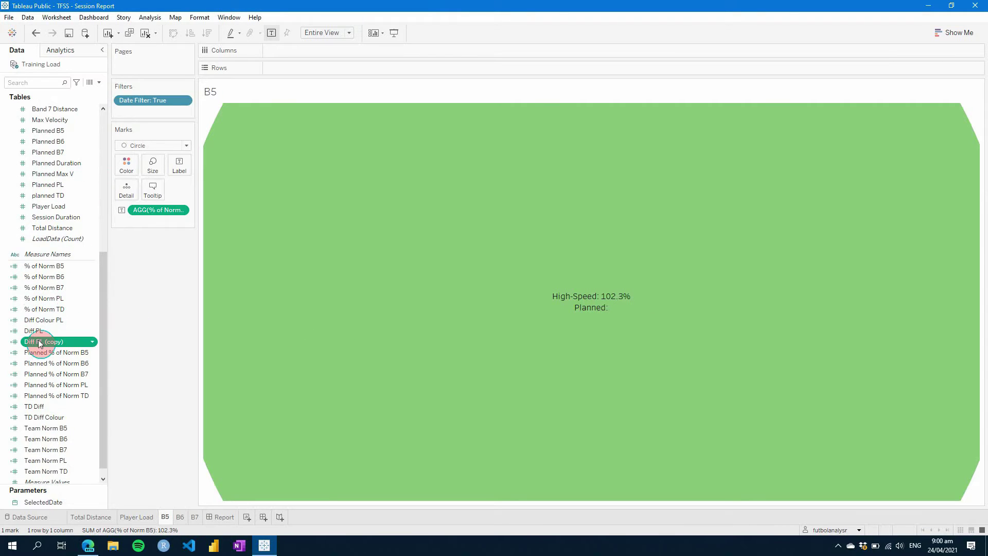
right_click(39, 343)
click(90, 172)
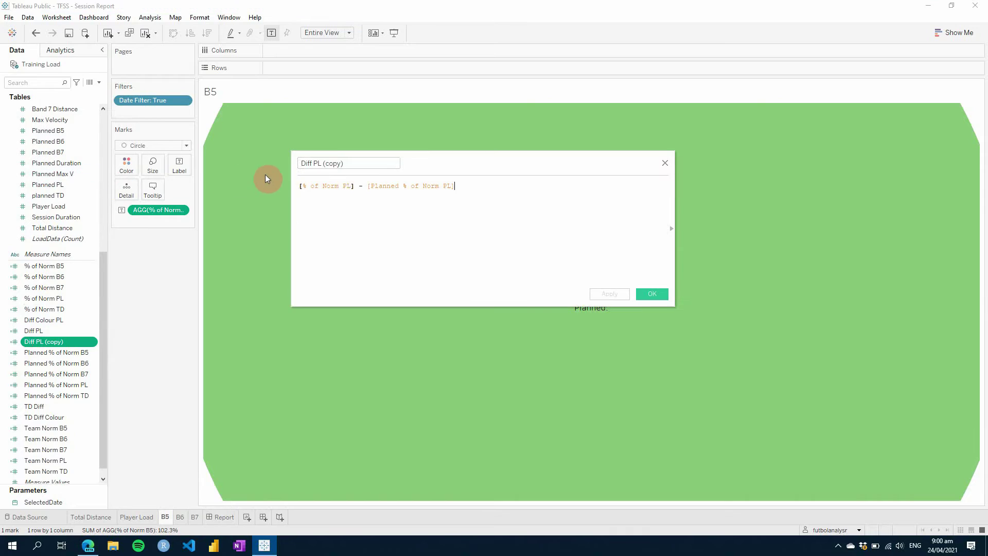
drag(355, 163, 311, 163)
click(317, 214)
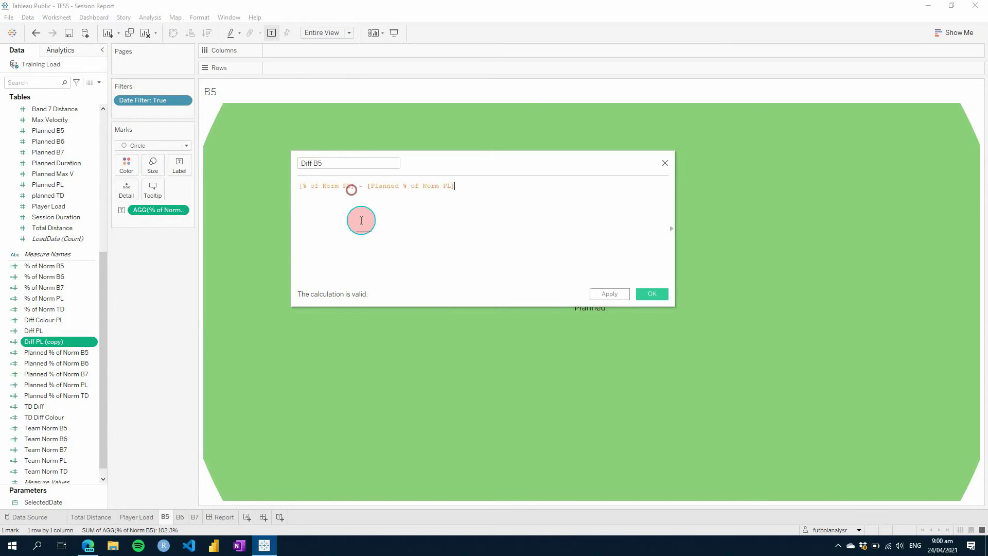
Set the Diff B5 formula to [% of Norm B5] - [Planned % of Norm B5] and save the field.
click(348, 185)
key(Delete)
key(Delete)
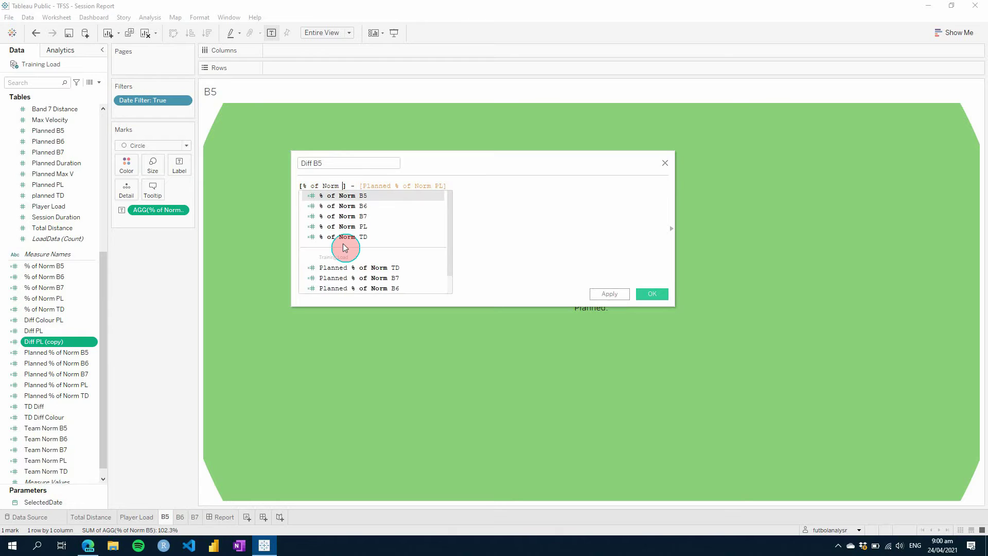
text(B5)
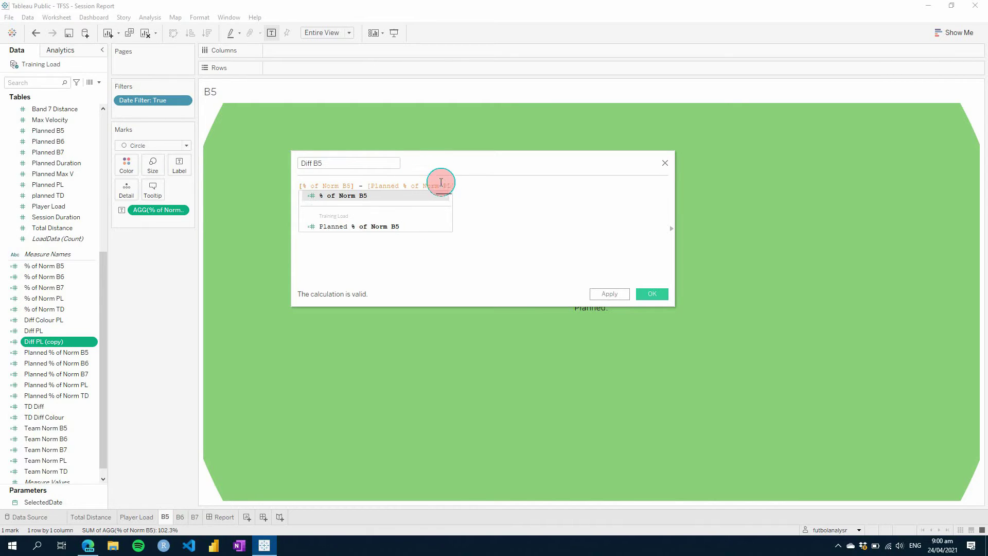
click(448, 183)
key(BackSpace)
key(BackSpace)
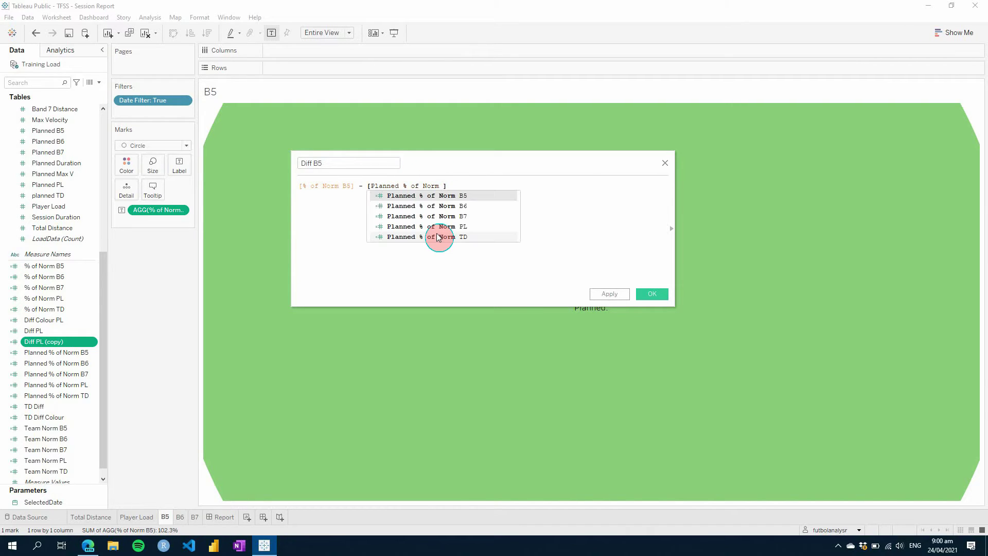
text(B5)
click(596, 294)
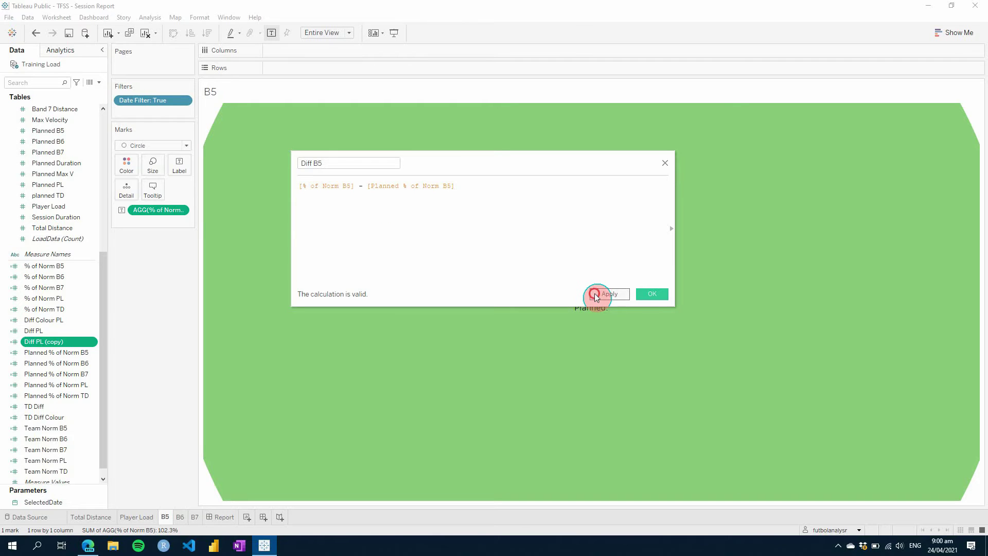
click(647, 293)
Add Planned % of Norm B5 to the mark label on the B5 sheet.
click(144, 517)
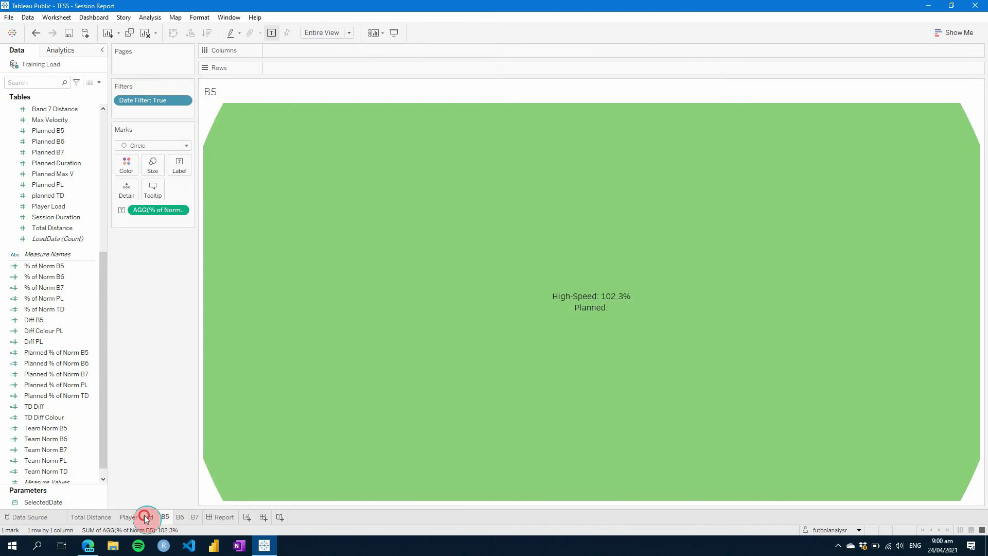
click(171, 516)
click(51, 298)
click(63, 352)
drag(40, 354, 184, 165)
Edit the B5 label so its second line reads Plan: followed by the Planned % of Norm B5 value on the same line.
click(184, 166)
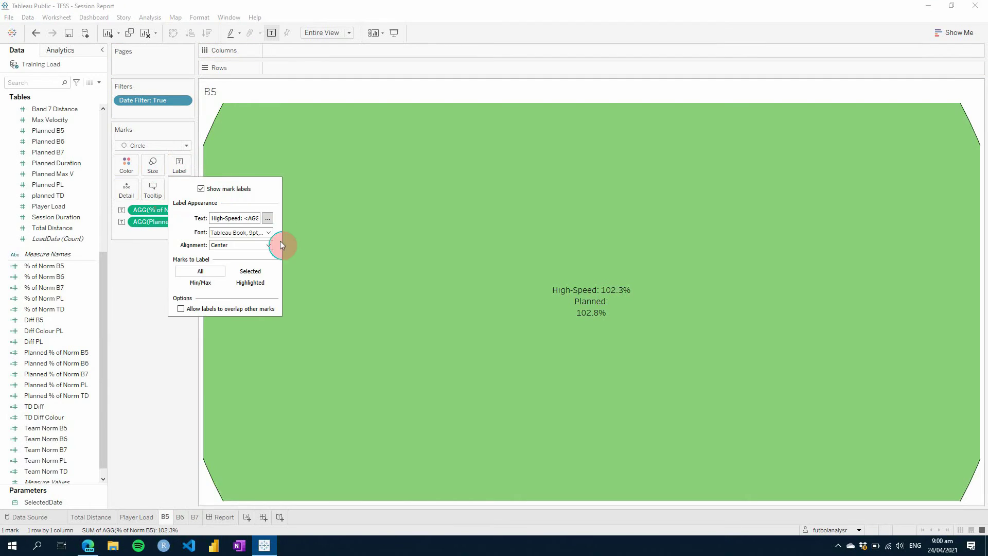
click(267, 217)
click(509, 246)
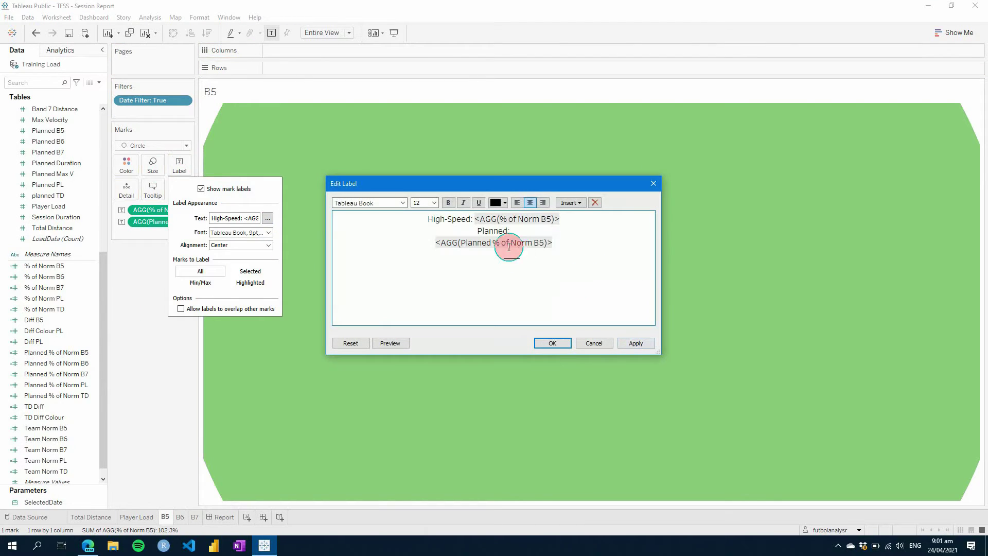
click(529, 230)
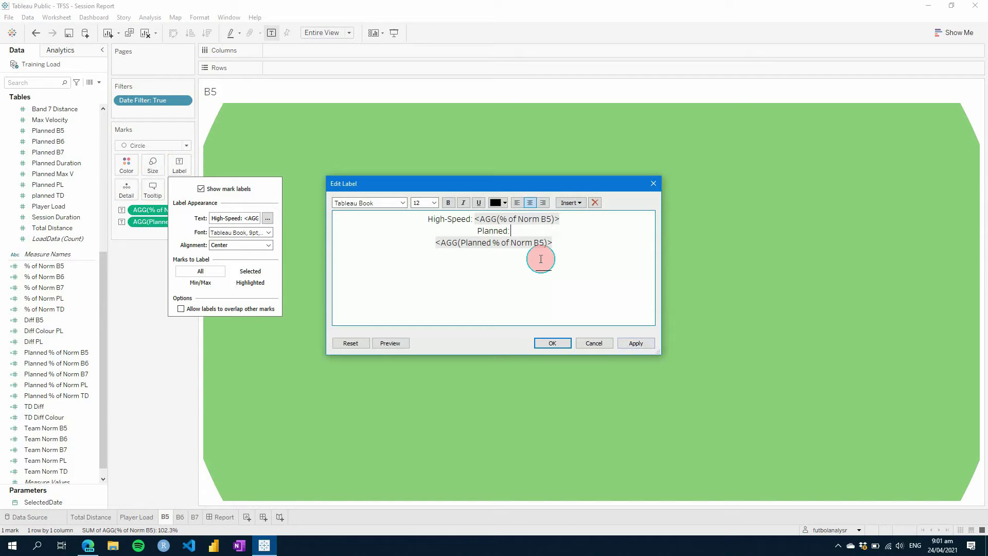
key(Delete)
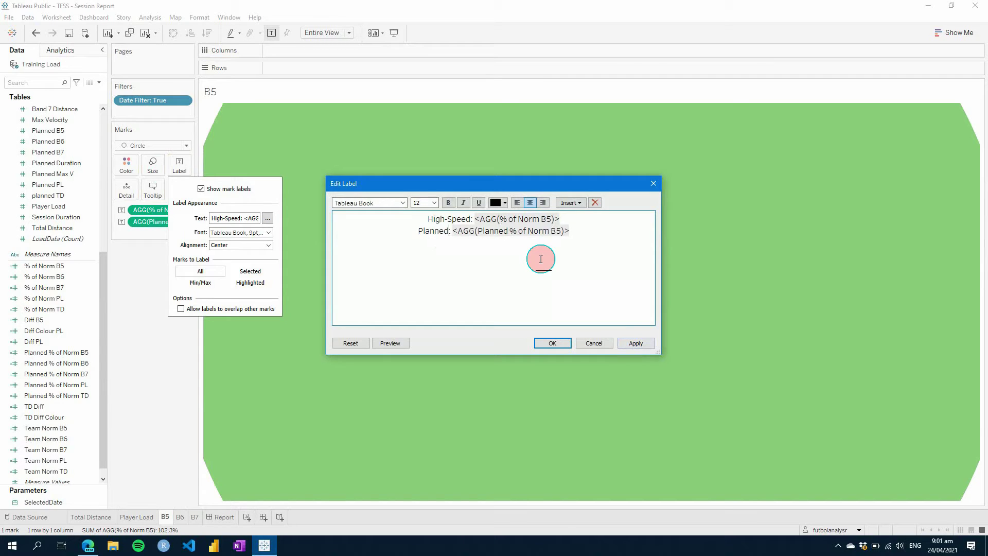
key(Delete)
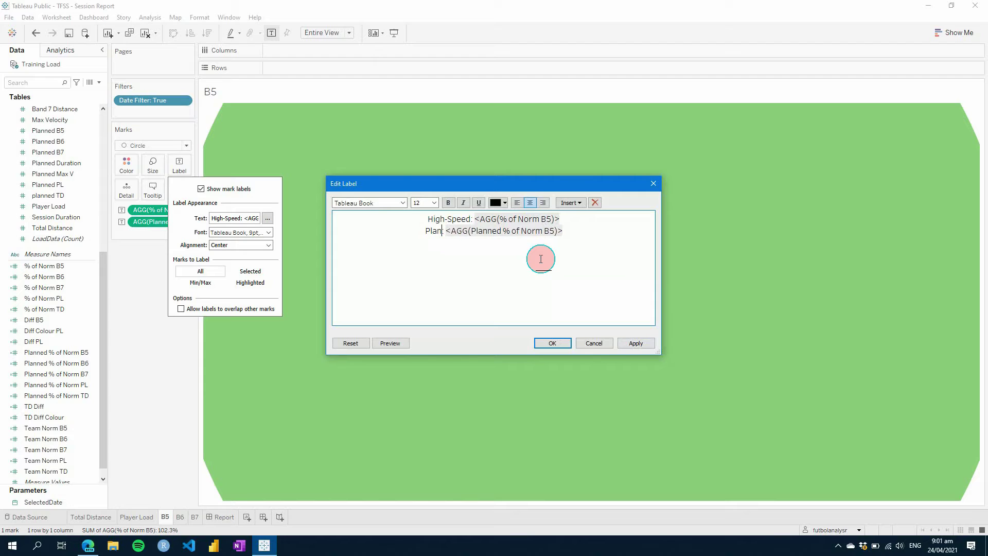
click(626, 343)
click(552, 343)
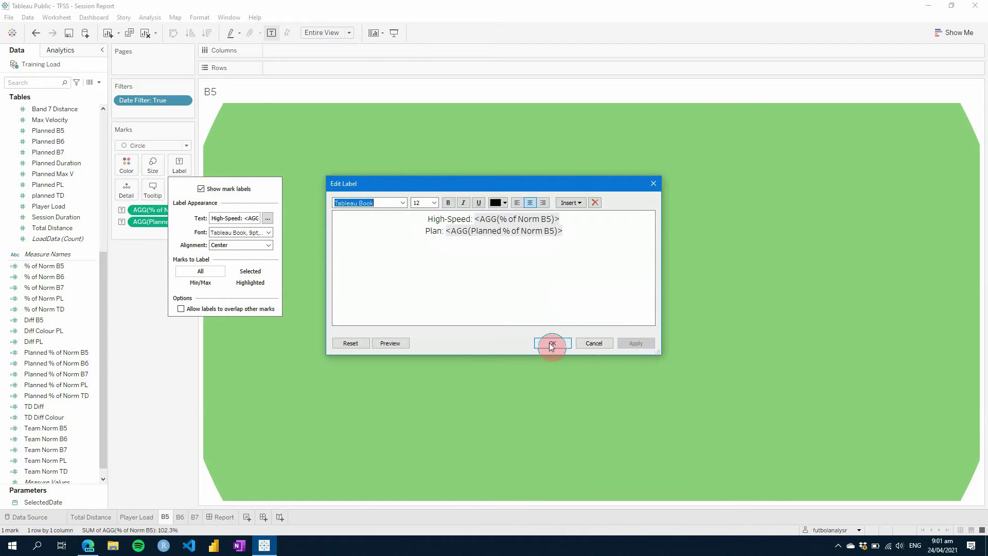
click(152, 350)
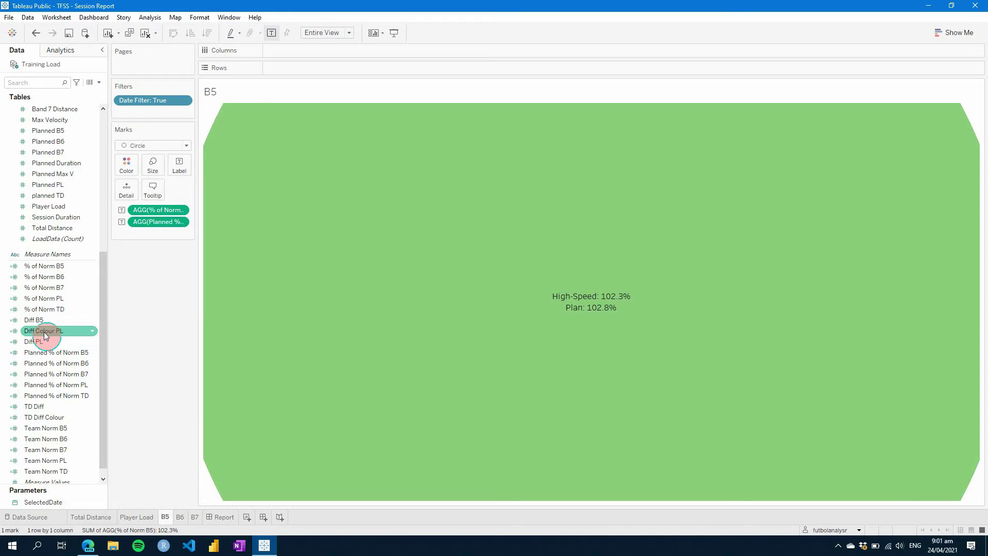
Duplicate the calculated field Diff Colour PL and rename the copy Diff Colour B5.
right_click(46, 331)
click(81, 177)
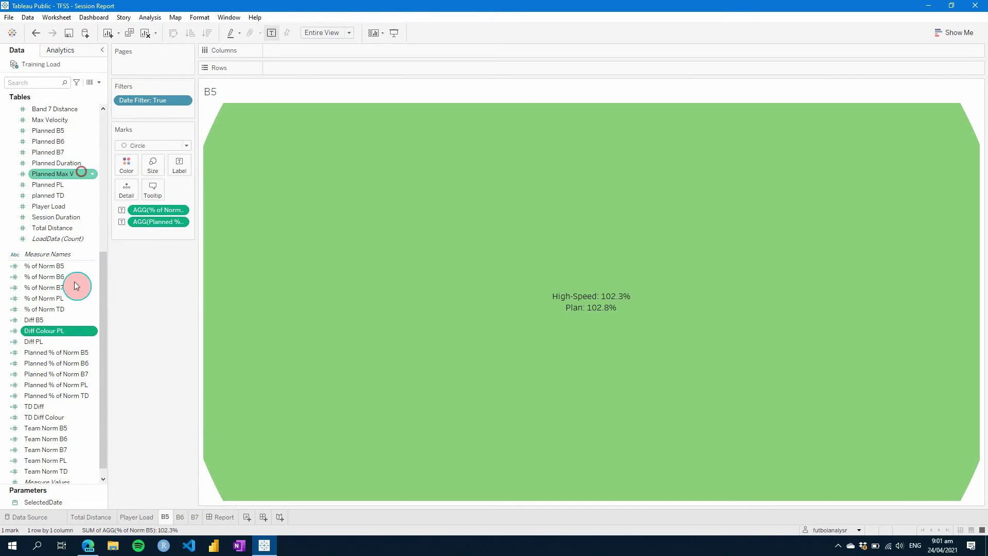
right_click(64, 342)
click(102, 171)
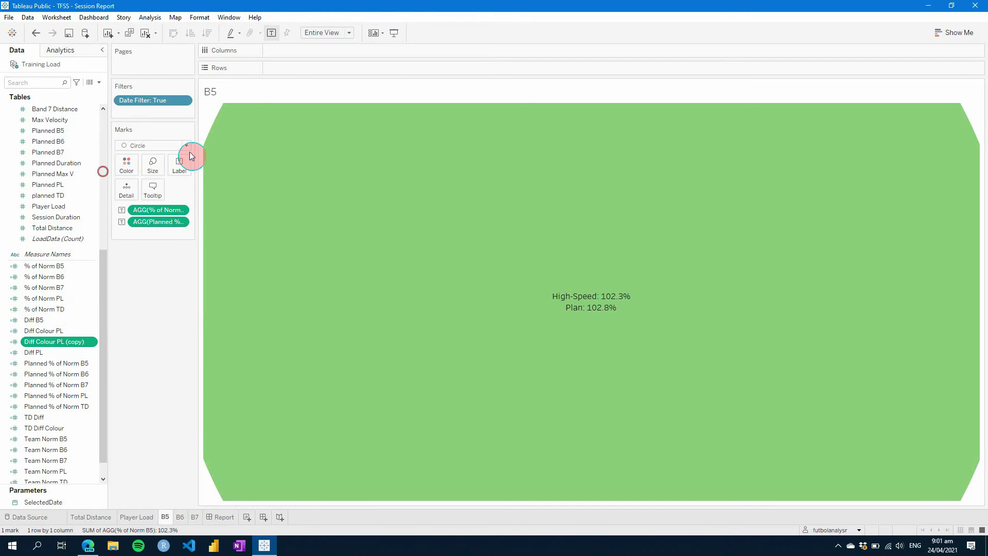
click(365, 163)
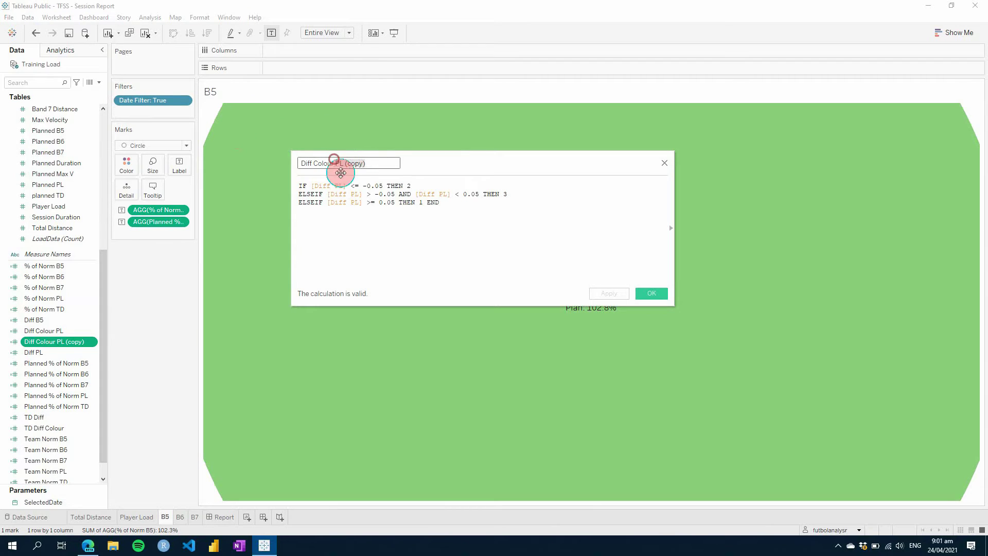
key(BackSpace)
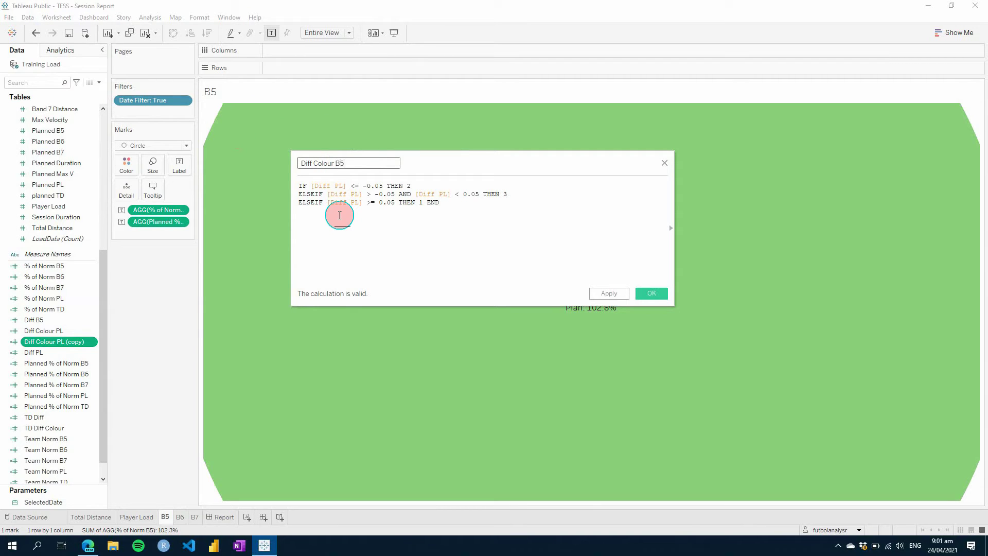
Replace every [Diff PL] reference in the Diff Colour B5 formula with [Diff B5] and save the field.
double_click(337, 185)
text(B5)
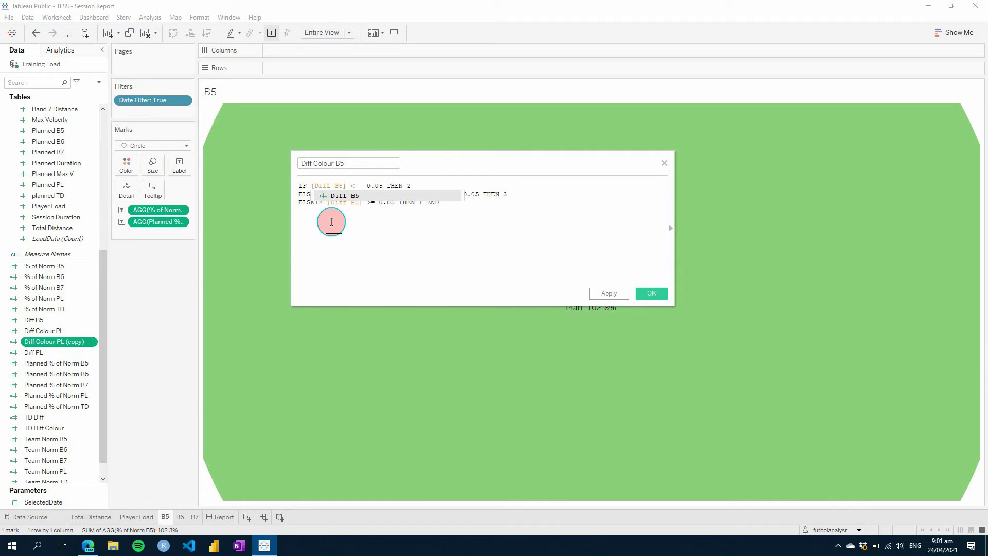
key(Escape)
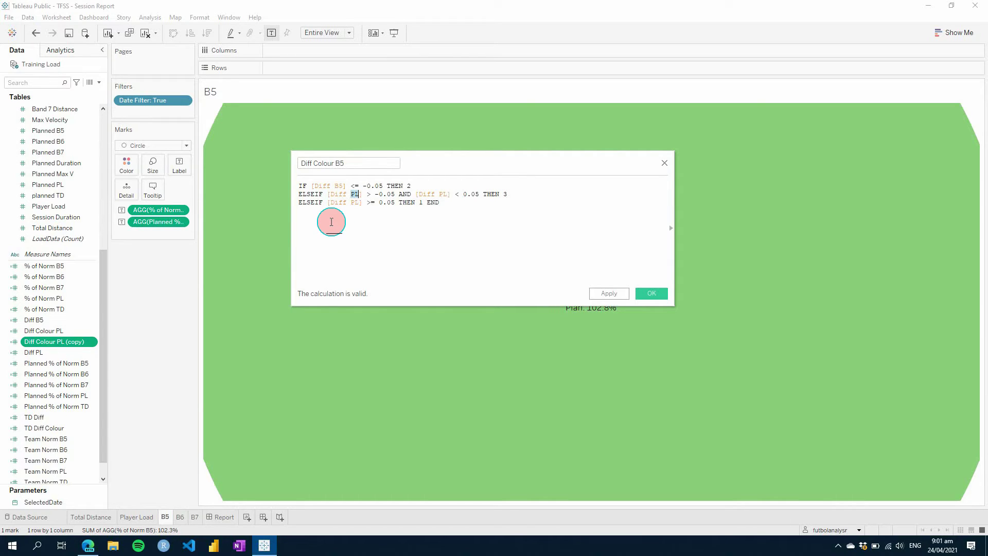
text(B)
key(Escape)
text(B5)
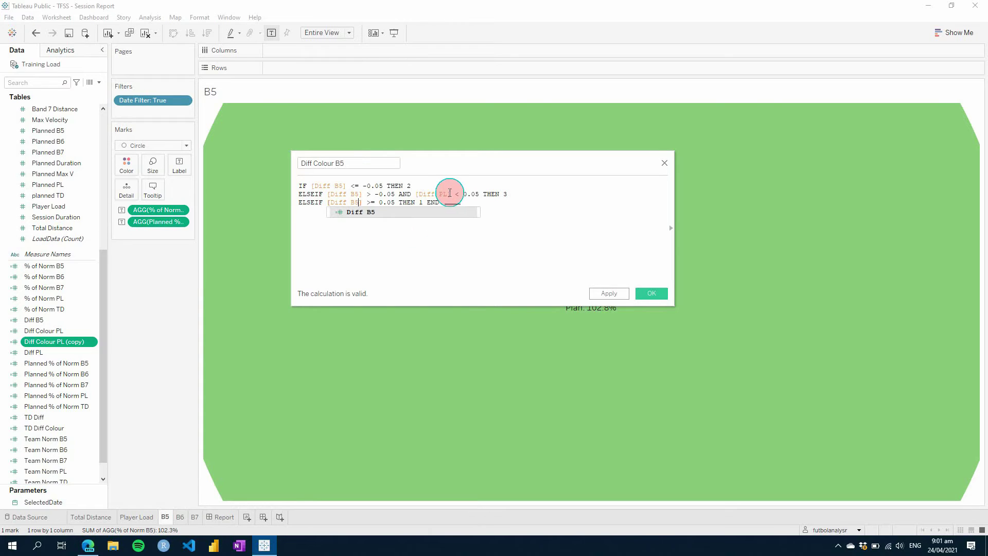
click(443, 193)
key(BackSpace)
key(BackSpace)
text(B5)
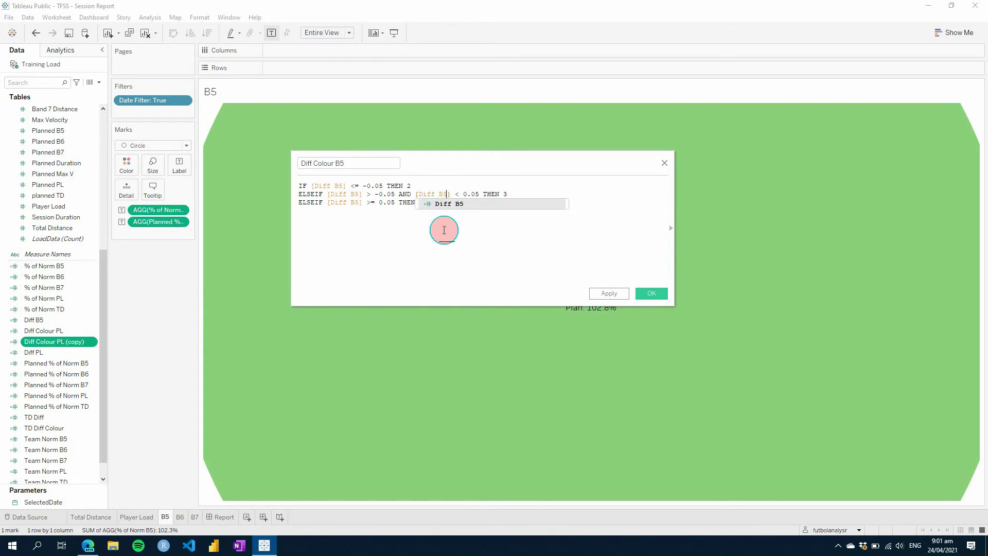
click(609, 293)
click(650, 293)
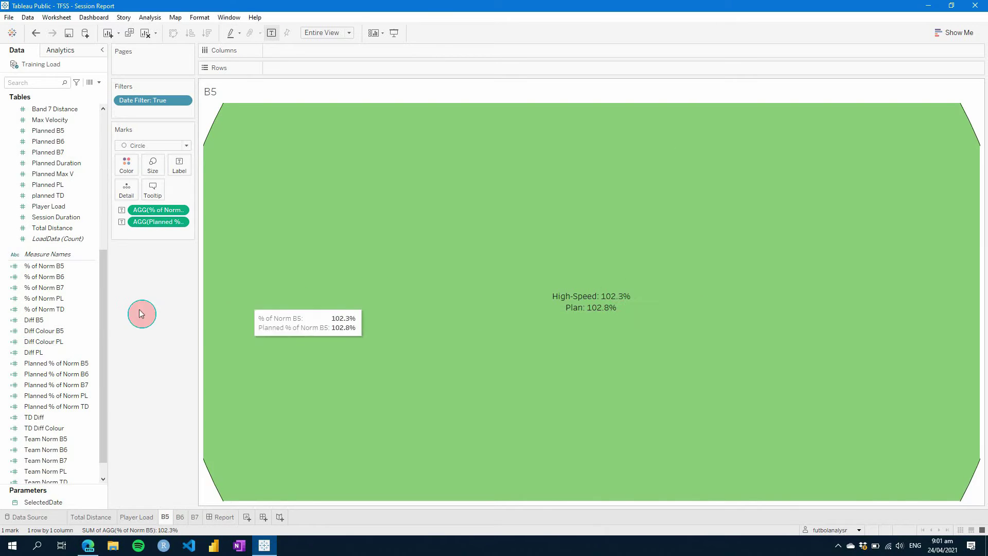
Colour the B5 sheet's mark by Diff Colour B5 and open its colour settings.
click(46, 330)
drag(46, 331, 126, 167)
click(127, 167)
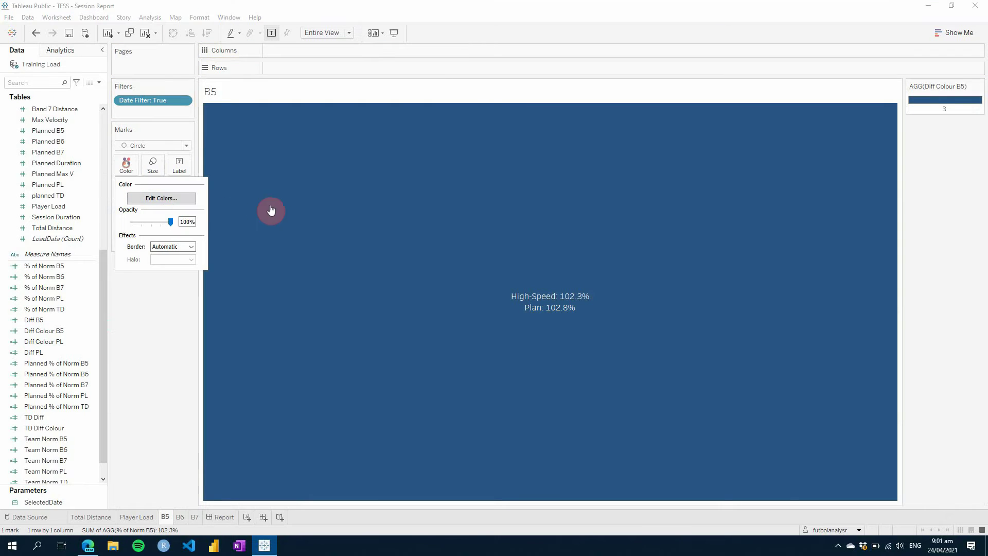
Change the Diff Colour B5 palette to Red-Green-Gold Diverging.
click(193, 198)
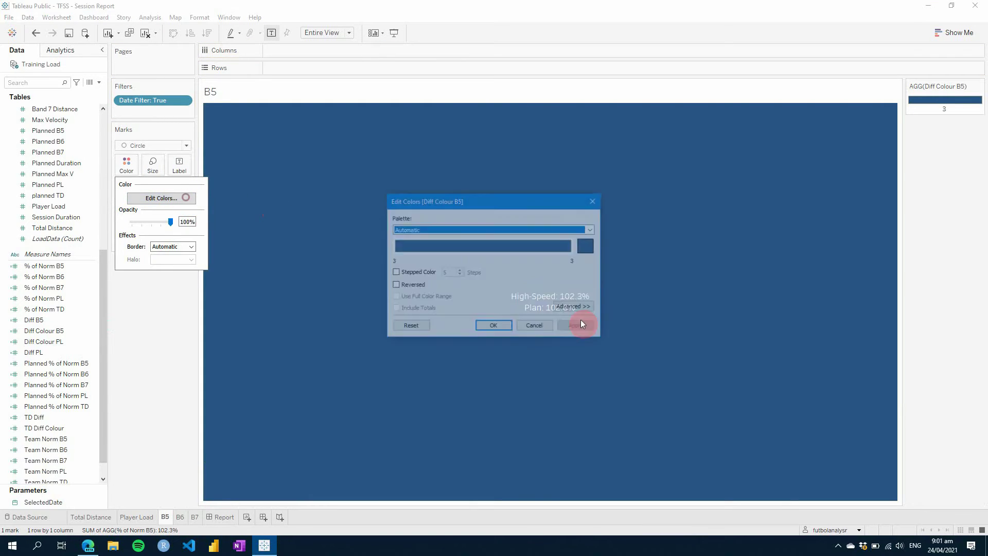
click(410, 273)
click(465, 229)
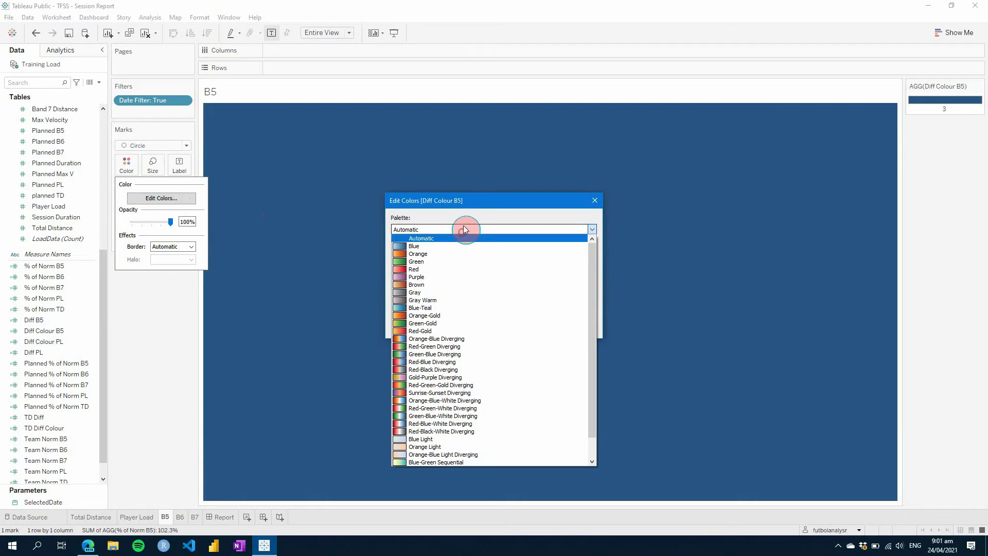
click(467, 385)
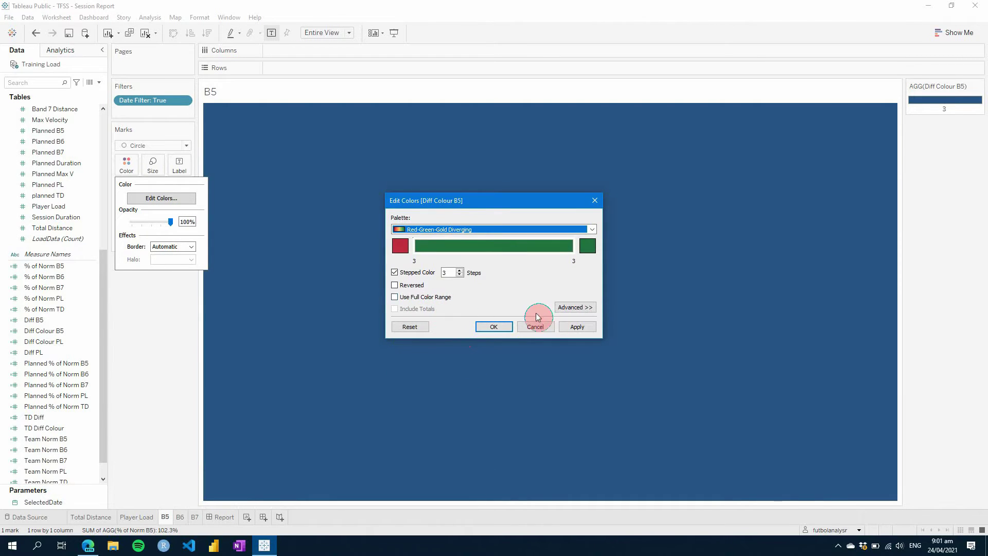
Fix the Diff Colour B5 colour range with start 1 and end 3 and apply it to the B5 sheet.
click(575, 307)
click(399, 325)
double_click(399, 337)
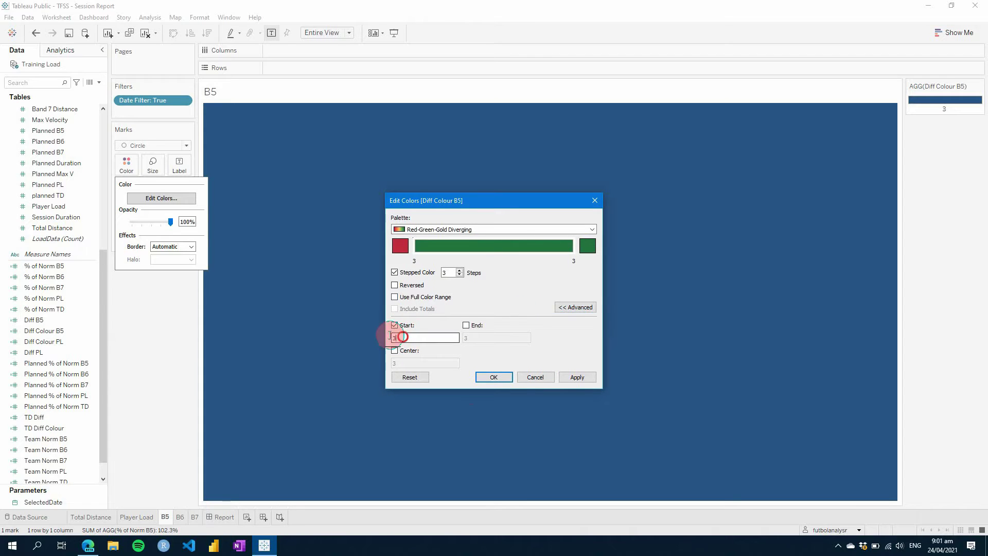
text(1)
click(466, 325)
click(577, 380)
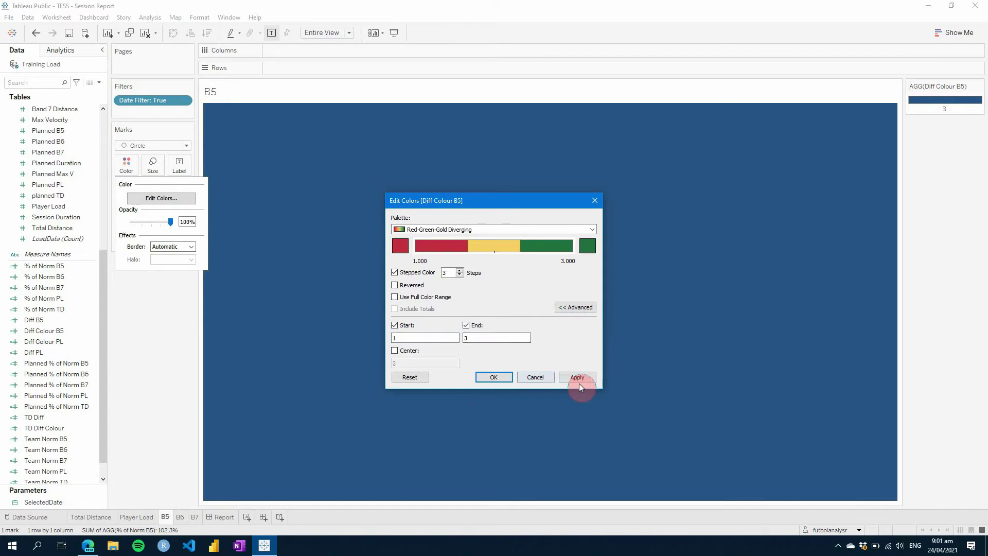
click(493, 377)
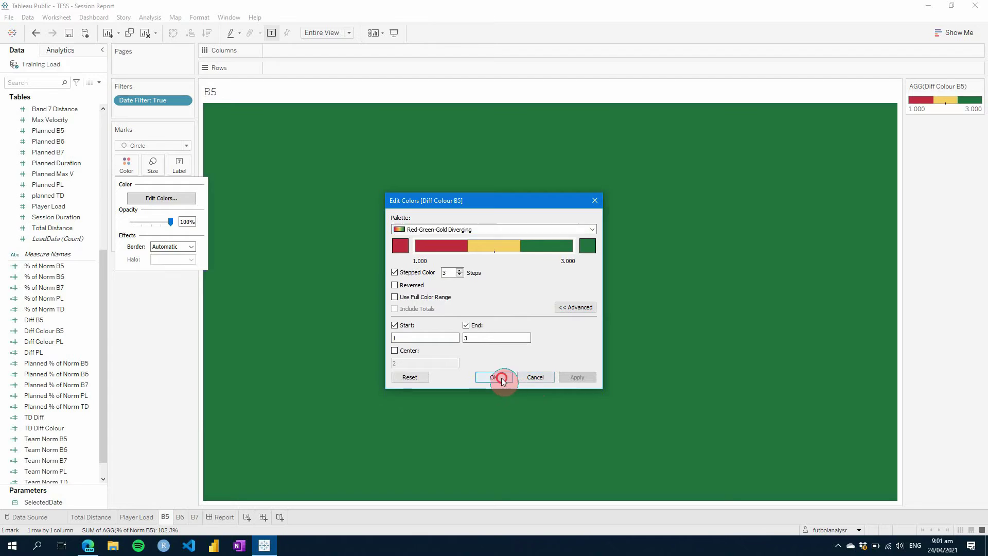
Reduce the B5 sheet's circle mark size slightly so its corners are rounded off.
click(206, 190)
click(153, 164)
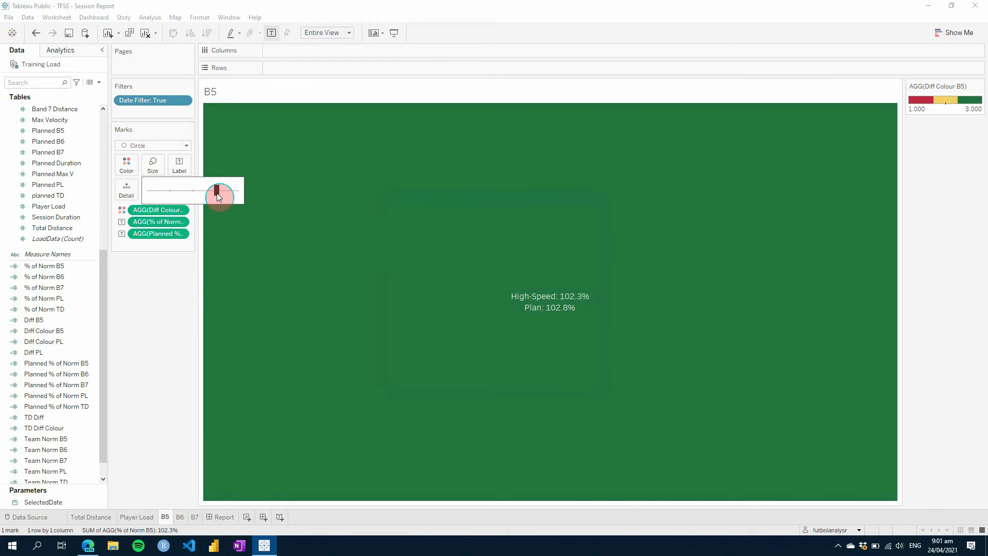
drag(217, 195, 212, 191)
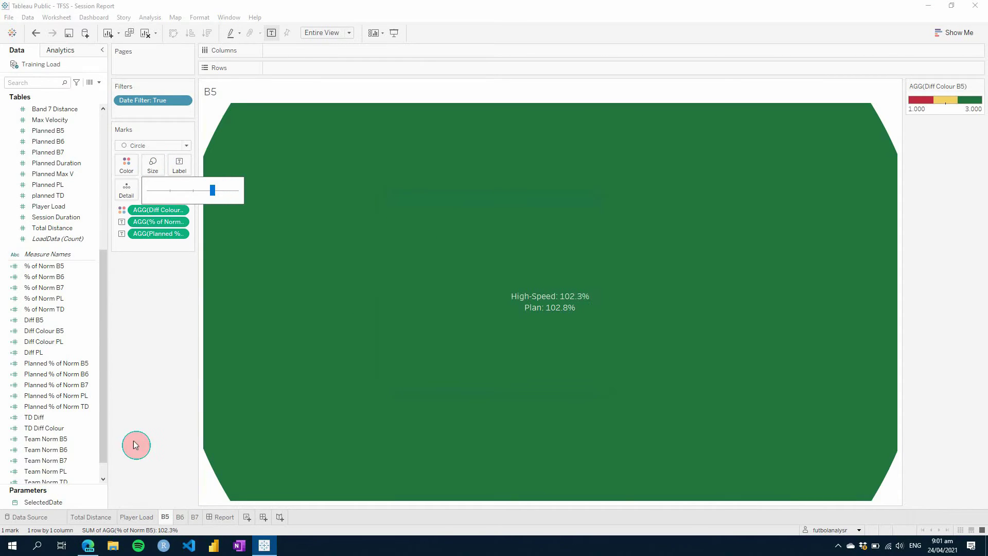
Compare the shapes of the Total Distance, Player Load and B5 tiles on the Report dashboard.
click(222, 517)
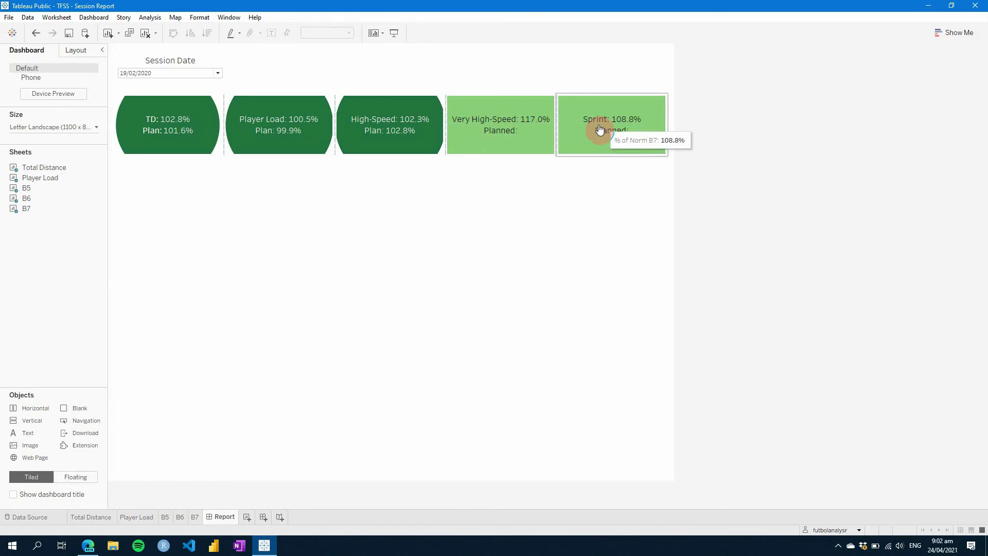
click(309, 165)
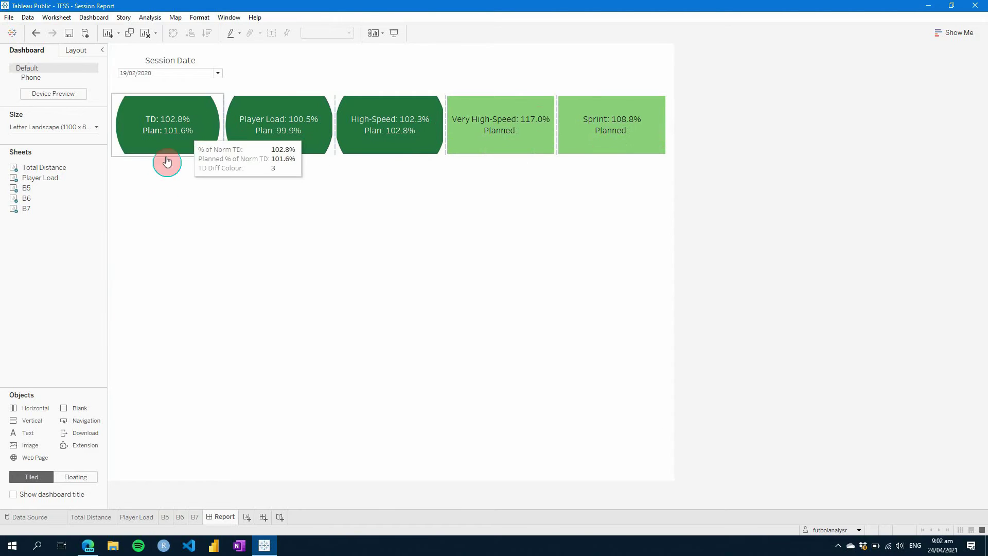
click(242, 161)
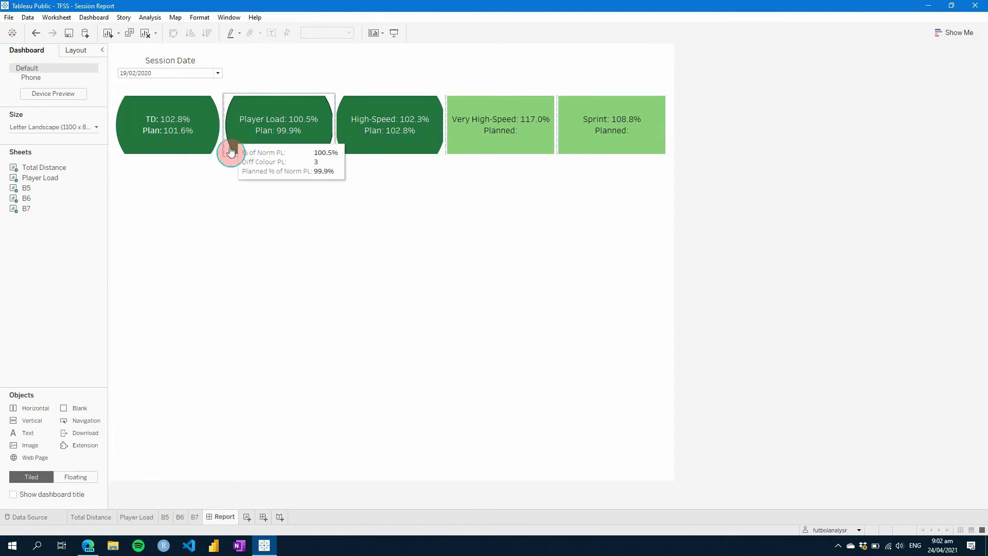
Enlarge the Total Distance sheet's circle mark slightly and check the tile on the Report dashboard.
click(70, 518)
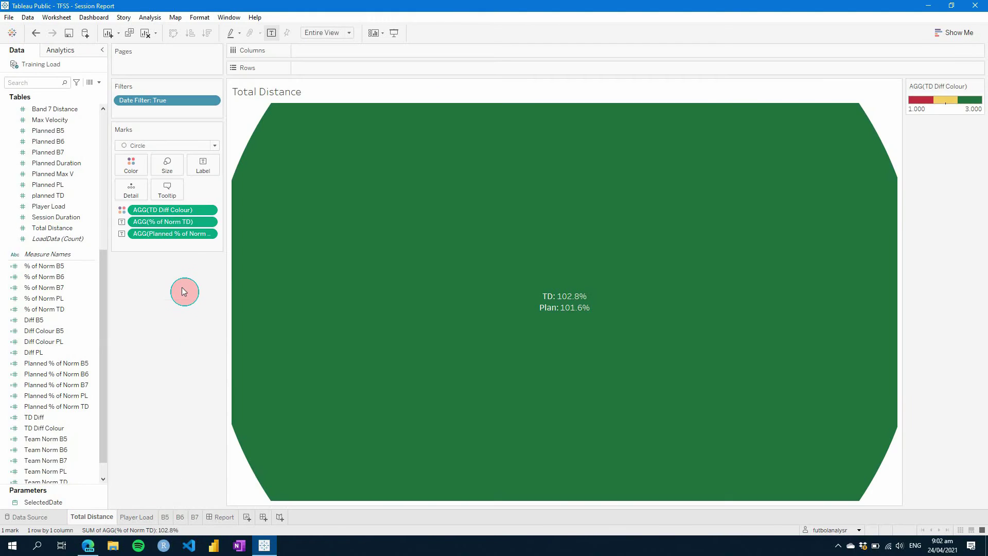
click(167, 165)
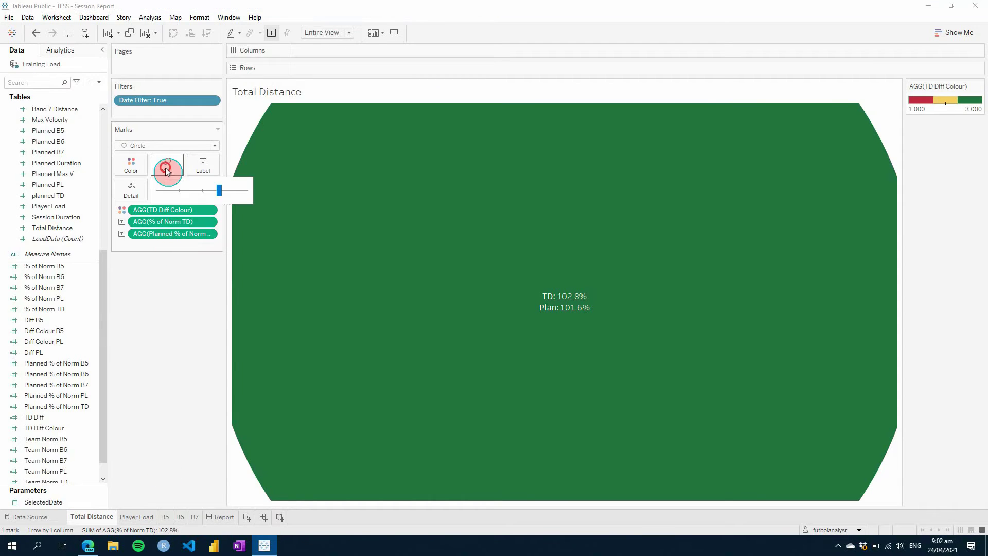
click(222, 196)
click(142, 520)
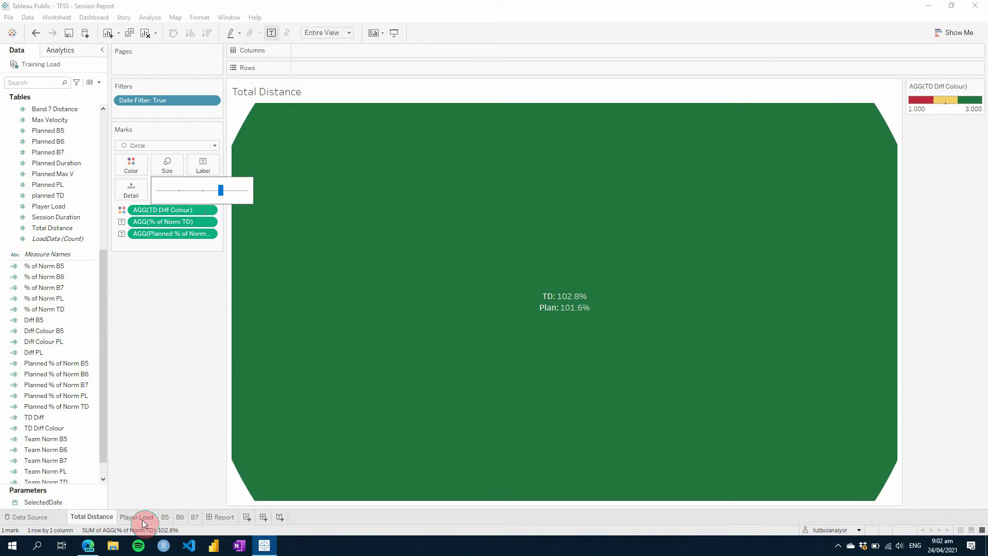
click(224, 517)
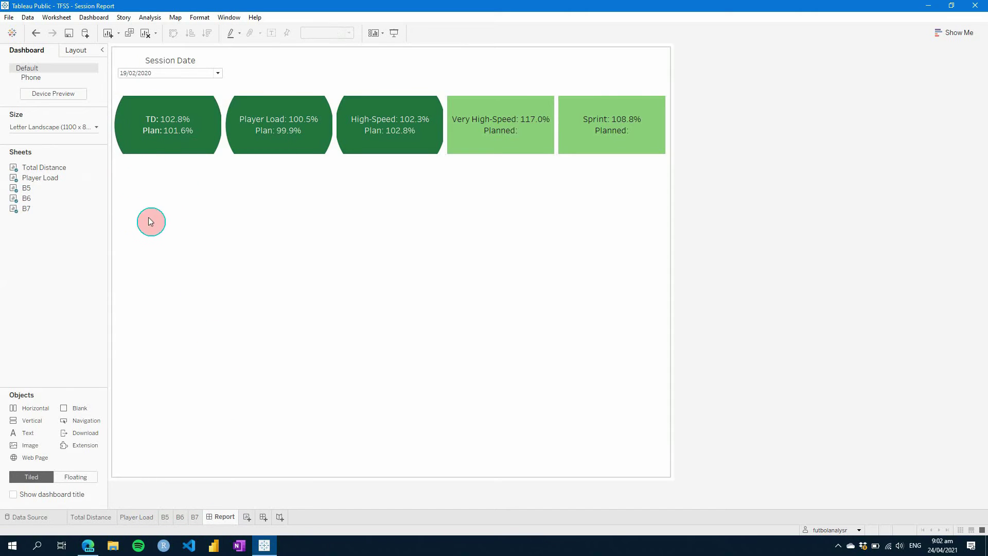
Duplicate the Total Distance sheet and move the copy between the B7 sheet and the Report dashboard.
click(168, 517)
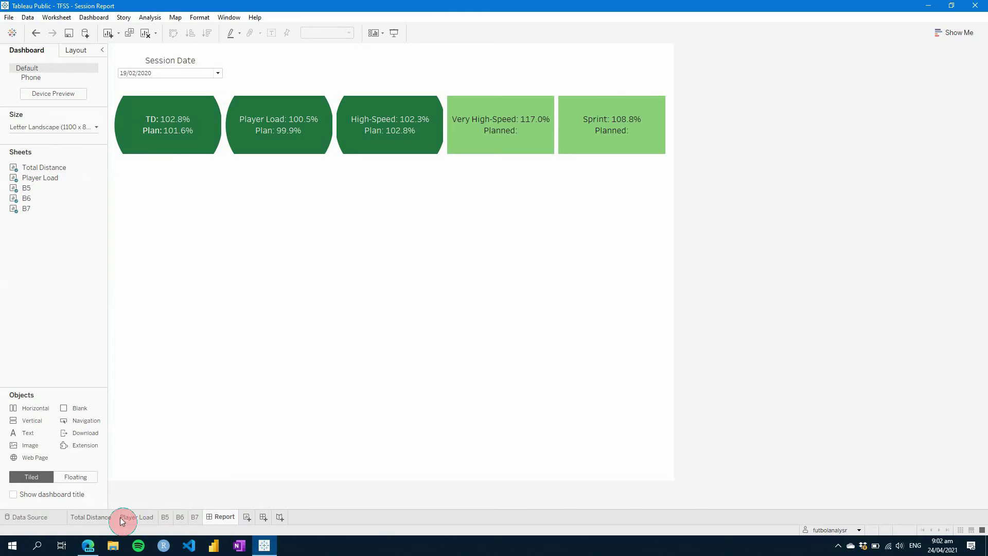
click(103, 520)
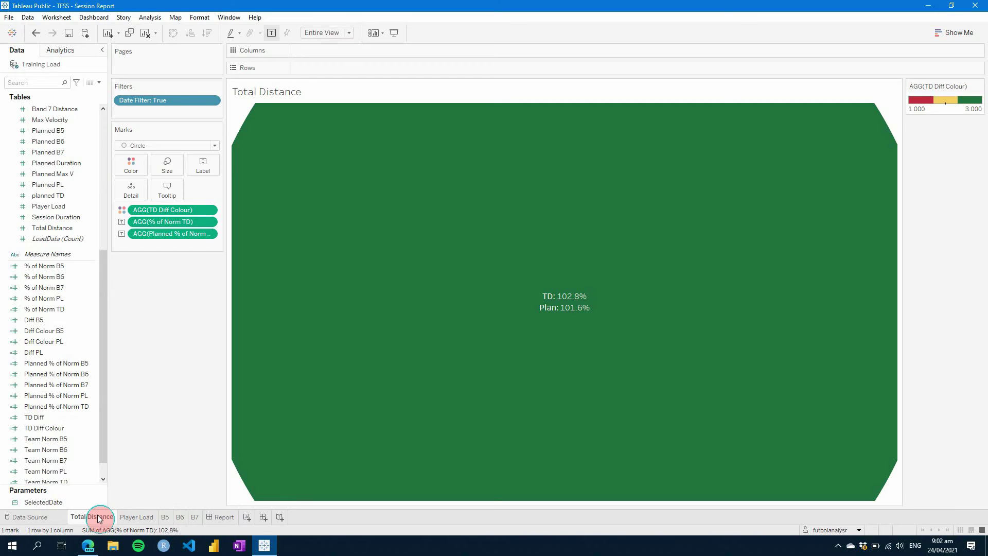
right_click(99, 518)
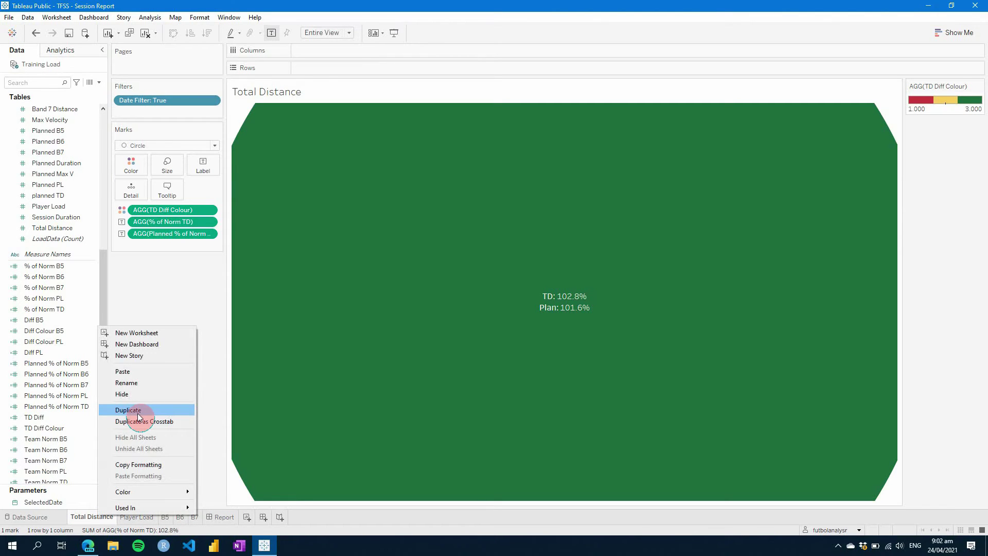
click(128, 410)
click(146, 516)
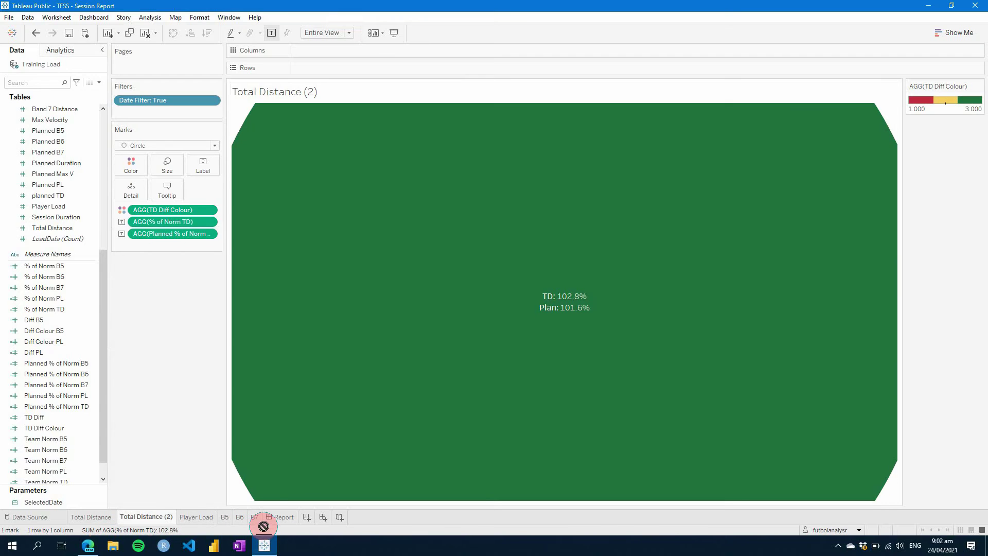
drag(264, 526, 265, 518)
Rename the duplicated Total Distance sheet as Bar Total Distance.
right_click(233, 517)
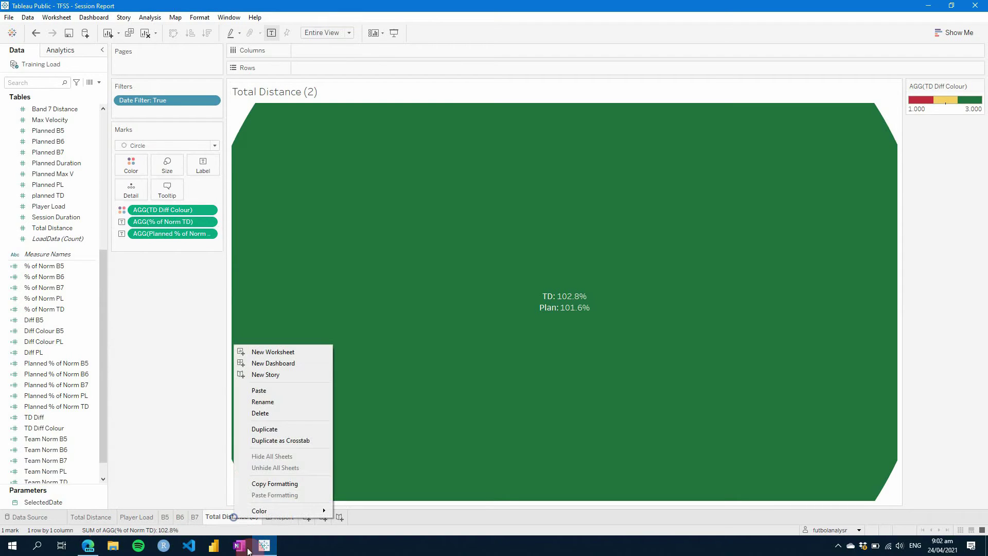
click(263, 402)
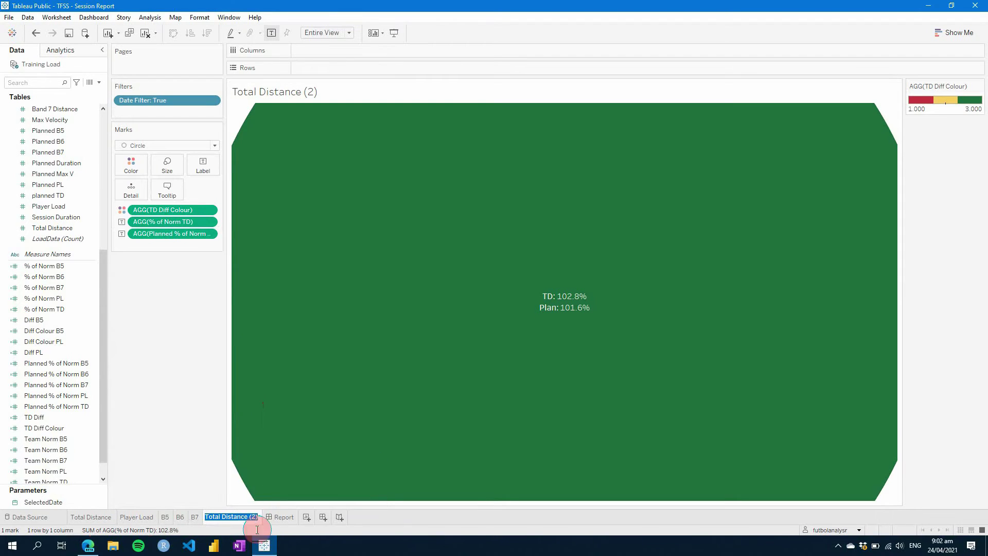
key(End)
key(BackSpace)
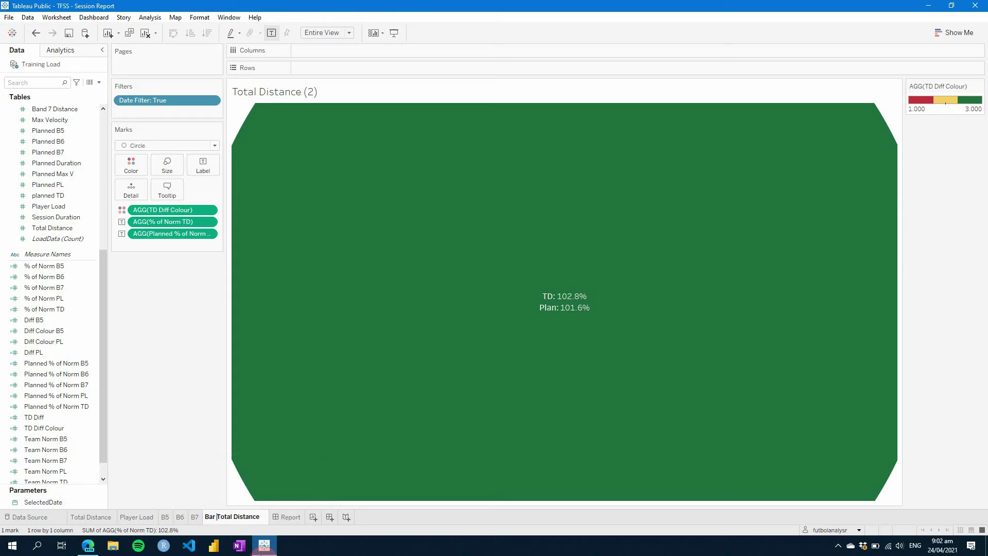
key(Return)
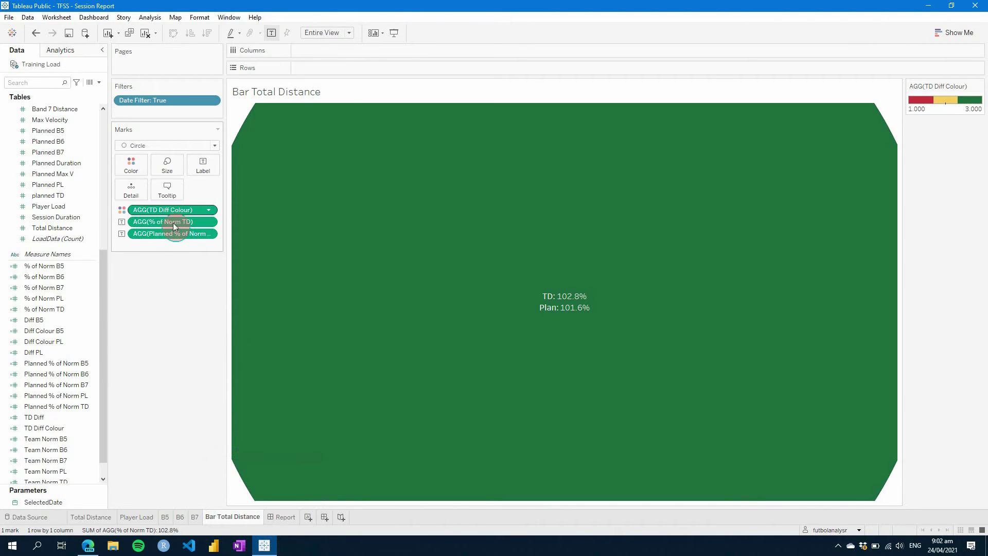
Remove the colour and label fields from the Bar Total Distance marks and place Measure Values on rows.
drag(173, 233, 172, 273)
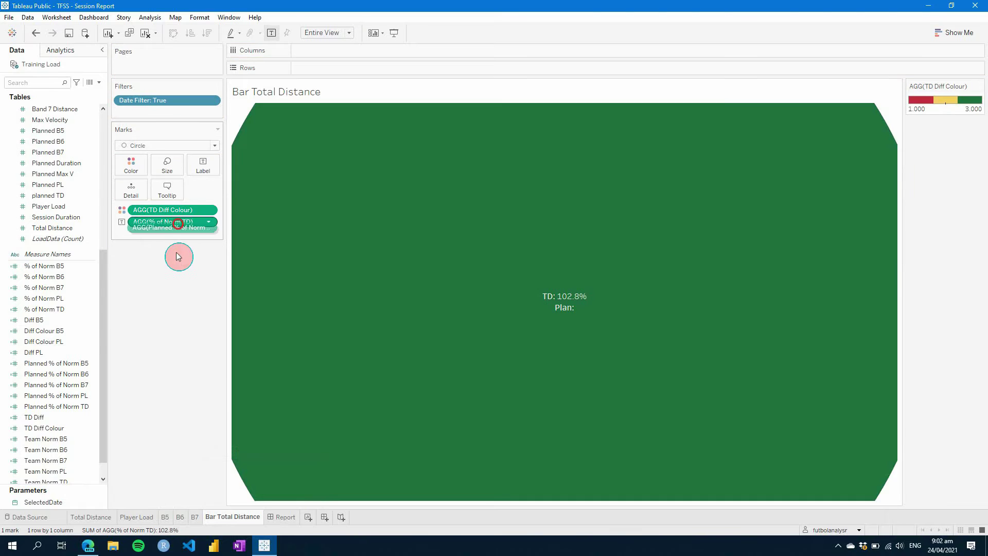
drag(179, 224, 158, 327)
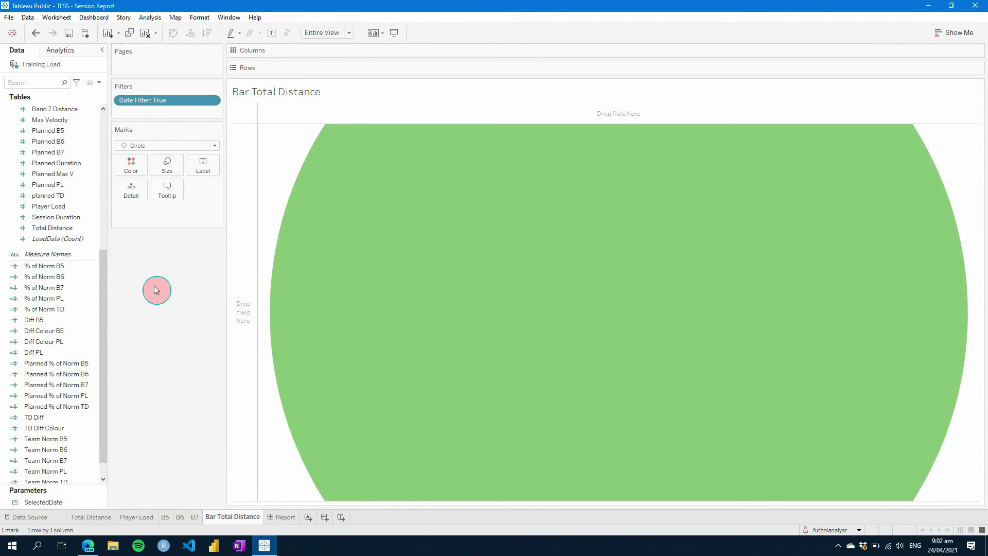
scroll(78, 399, down, 1)
click(46, 471)
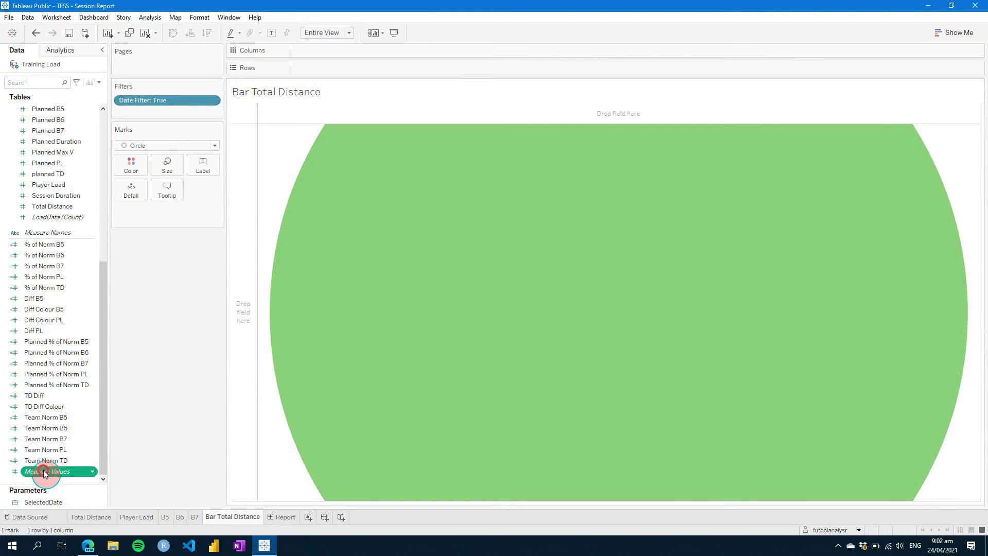
drag(44, 472, 320, 72)
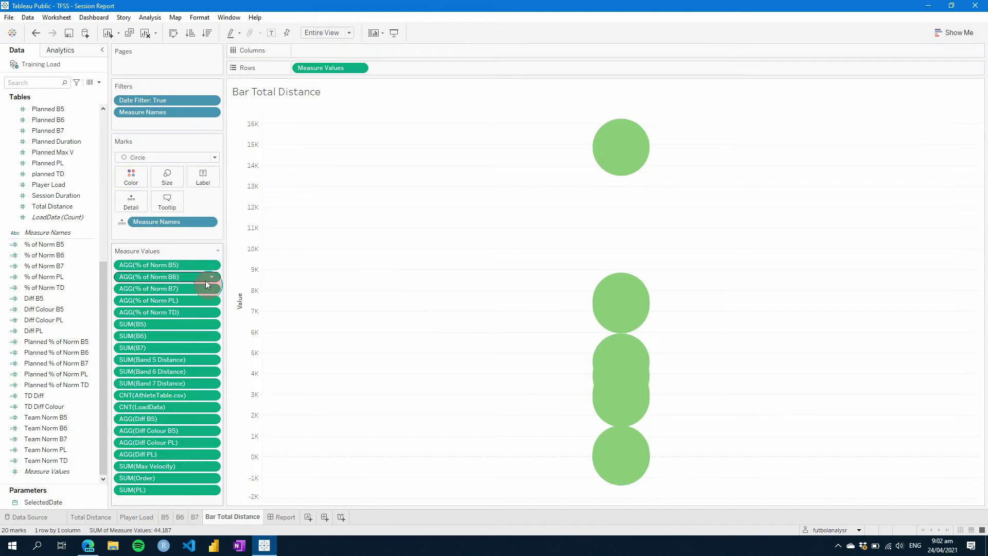
Limit the Measure Values to % of Norm TD and Planned % of Norm TD, removing all other measures.
click(150, 265)
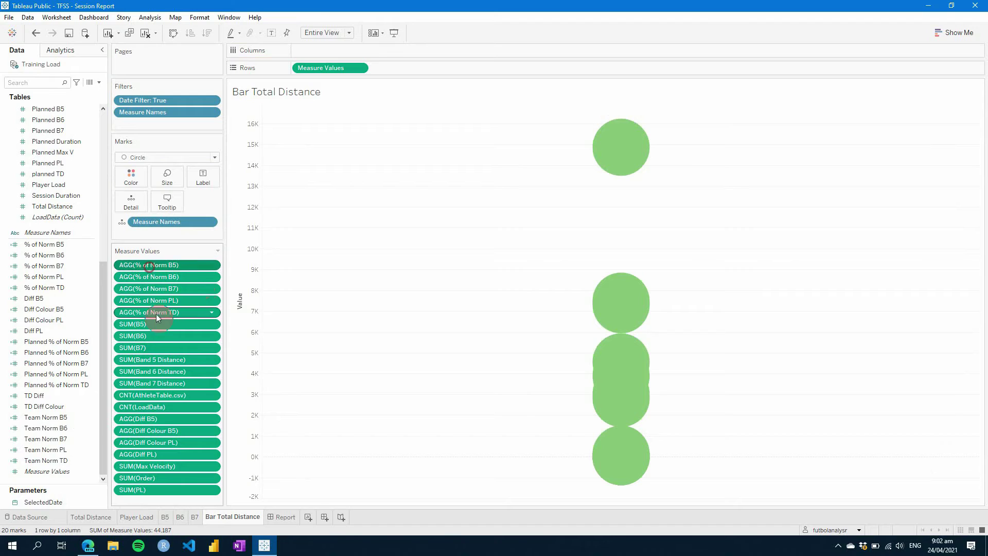
drag(158, 316, 178, 353)
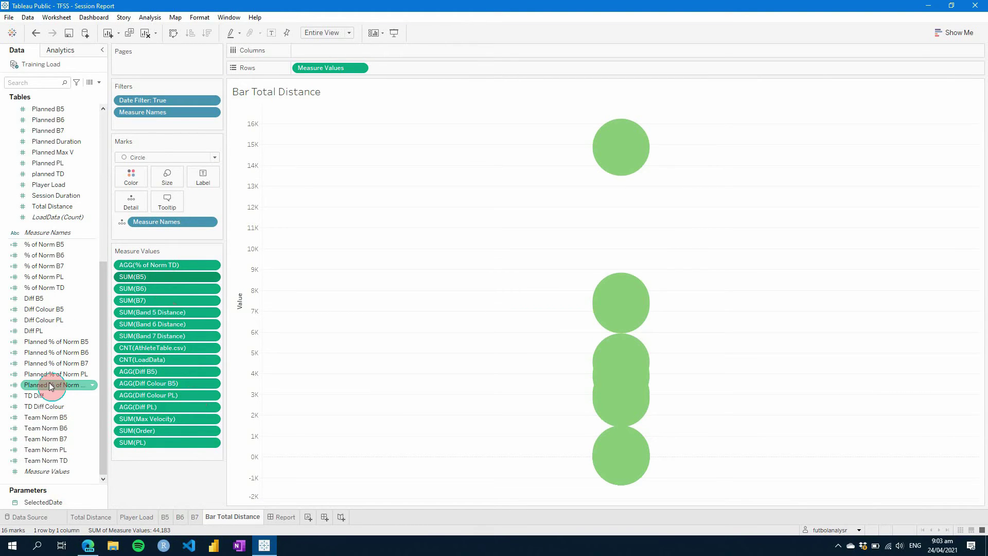
drag(50, 386, 162, 273)
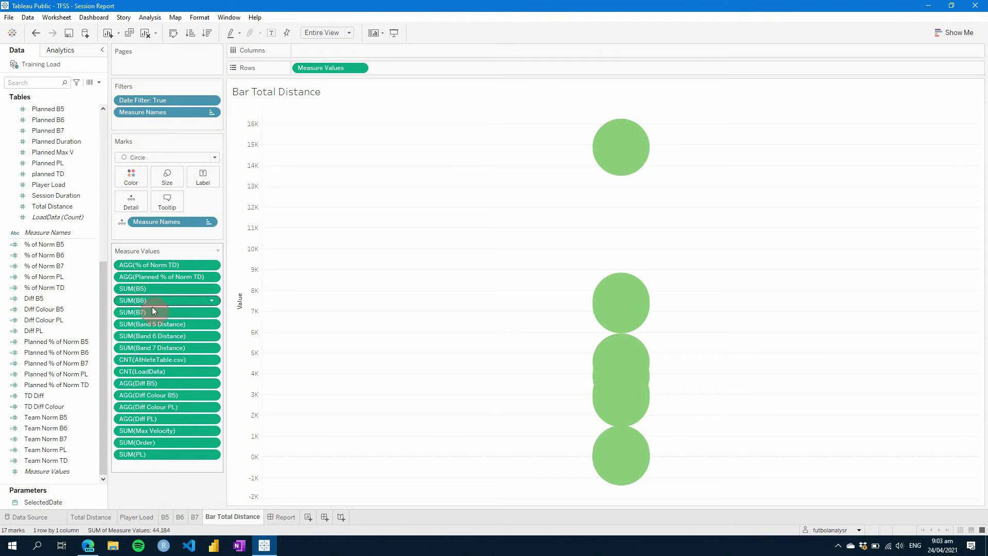
click(153, 288)
shift+click(153, 454)
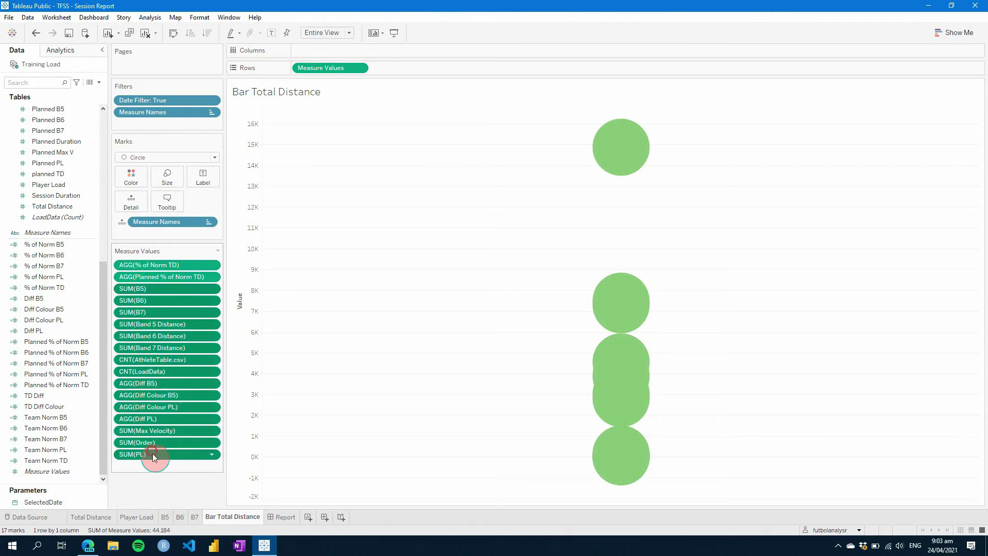
drag(153, 455, 166, 496)
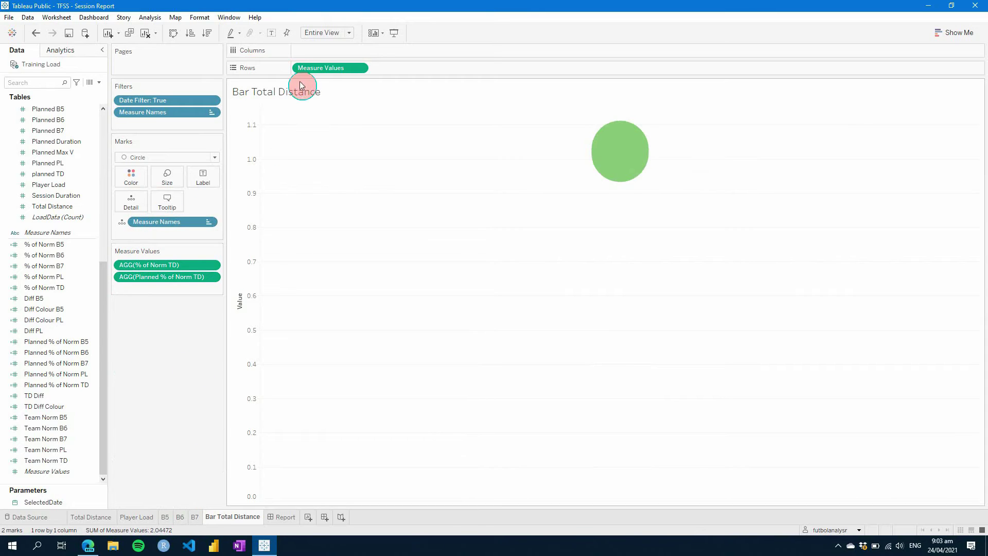
Lay out Measure Values on columns against Measure Names on rows, with the marks coloured by Measure Names.
drag(324, 68, 324, 50)
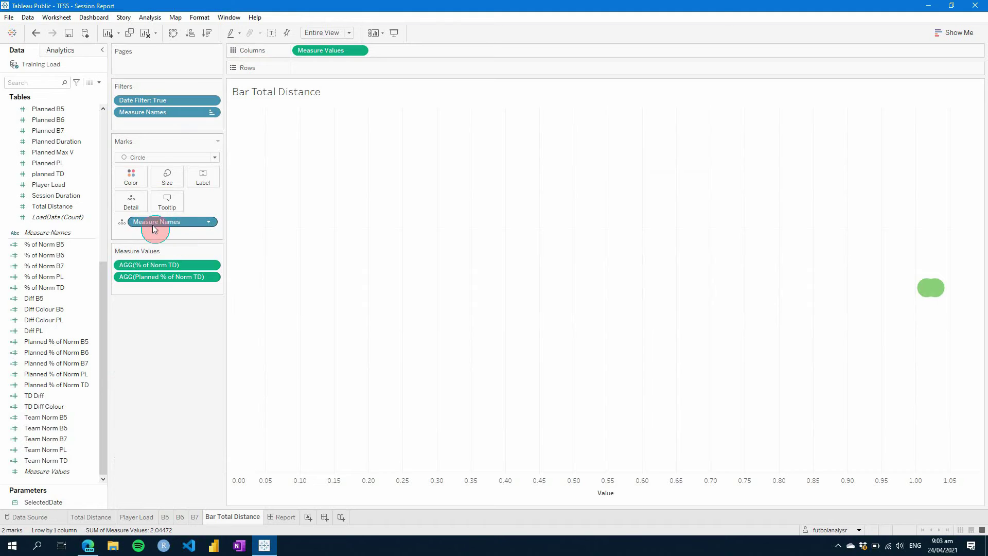
drag(143, 223, 311, 68)
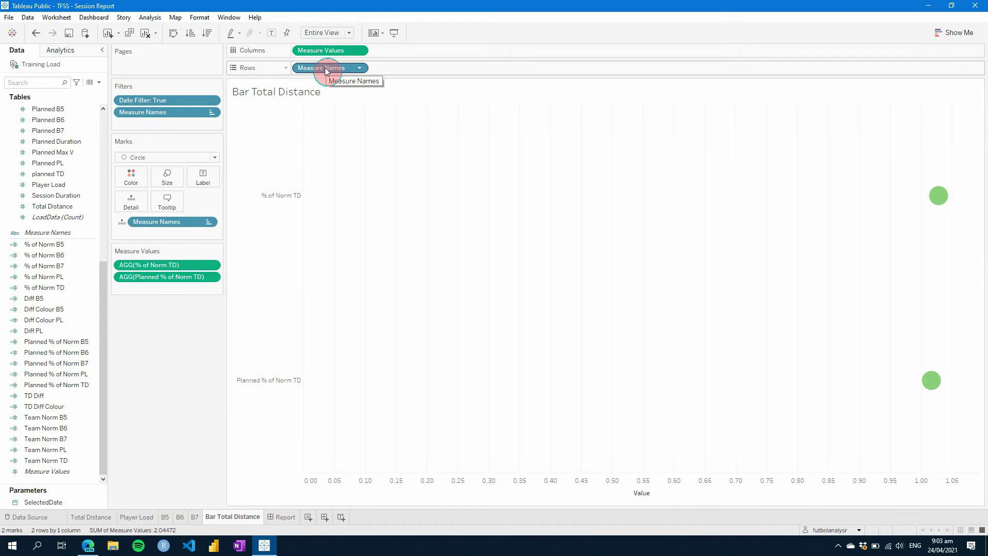
drag(325, 70, 131, 178)
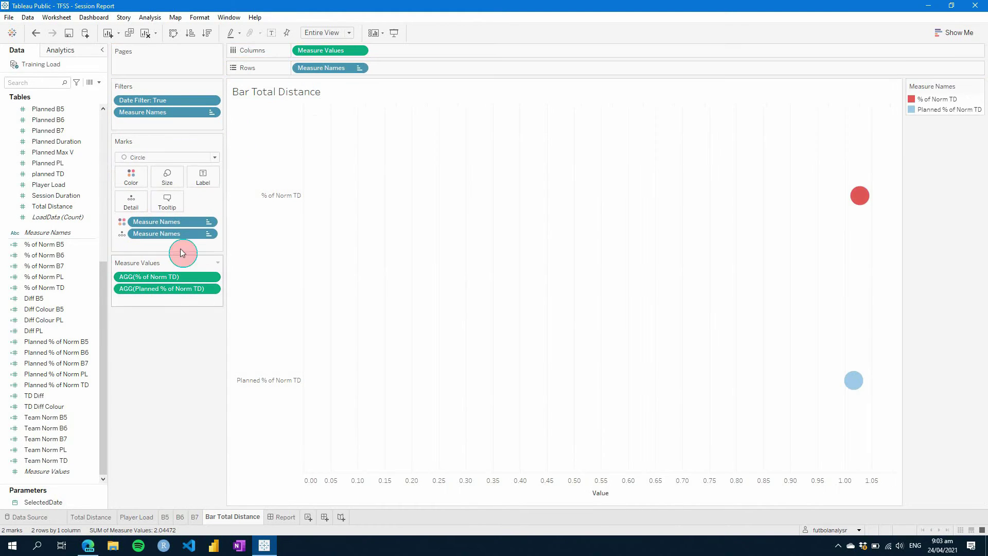
Change the Bar Total Distance marks to bars and show mark labels at font size 14.
click(137, 157)
click(137, 181)
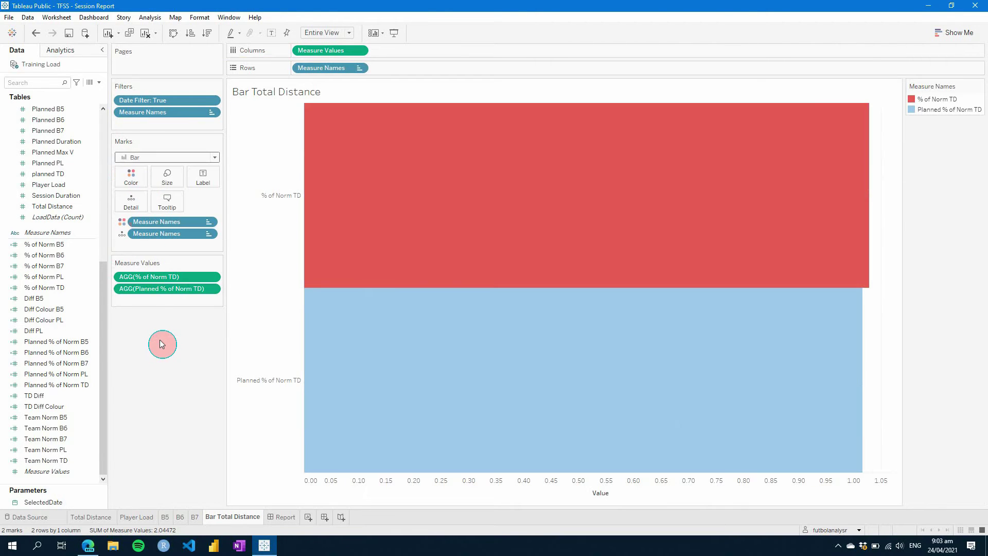
click(209, 178)
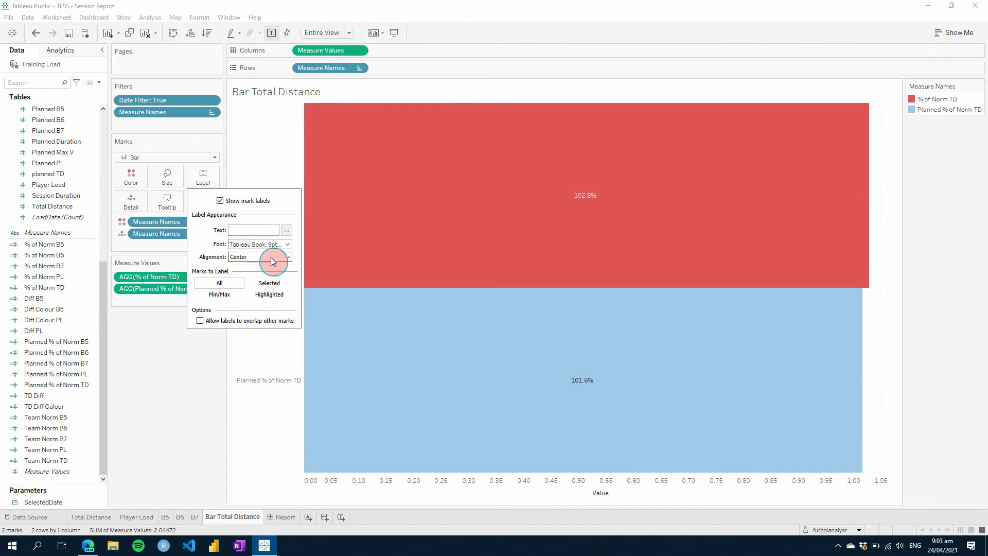
click(288, 244)
click(252, 274)
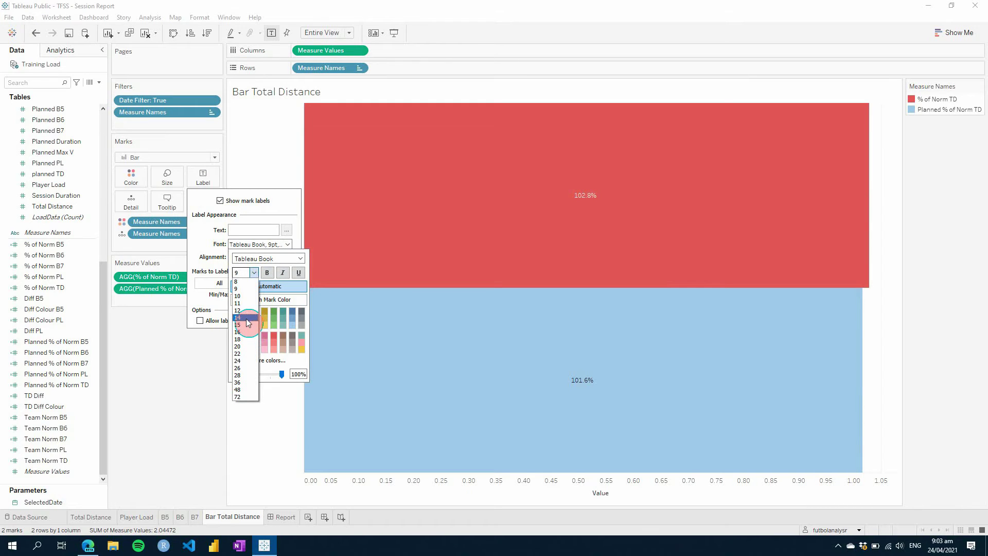
click(247, 326)
click(182, 443)
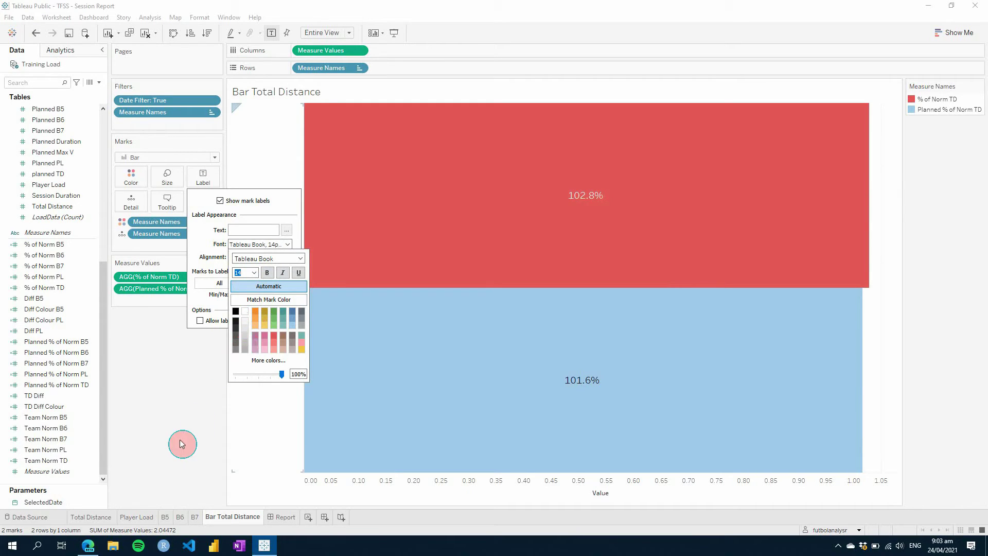
Reduce the bar thickness slightly to leave a small gap between the two bars.
click(165, 177)
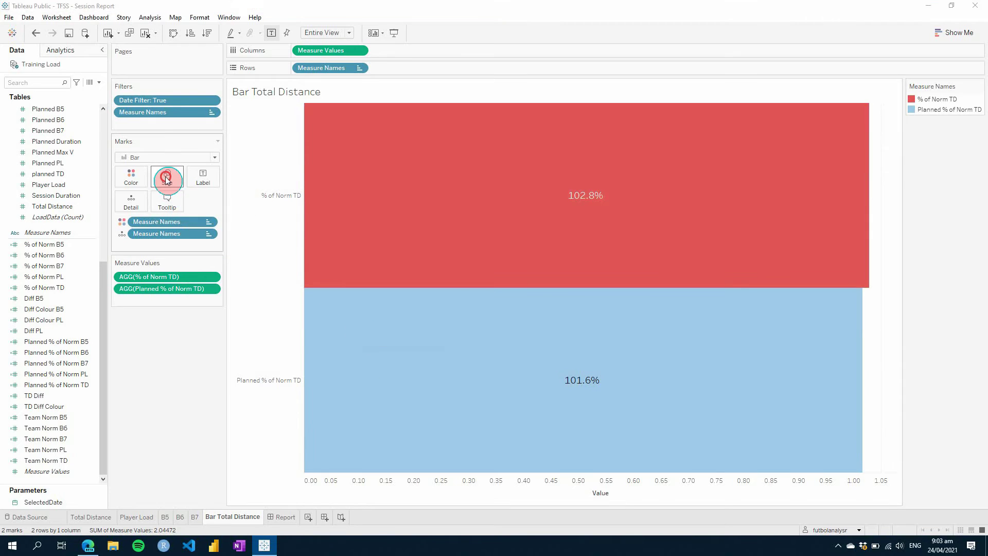
drag(246, 201, 241, 202)
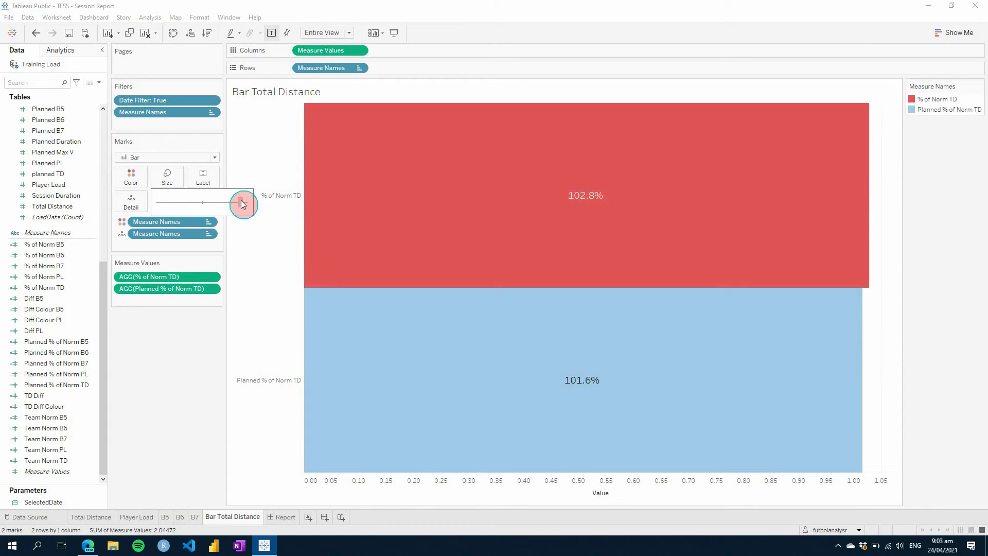
click(159, 397)
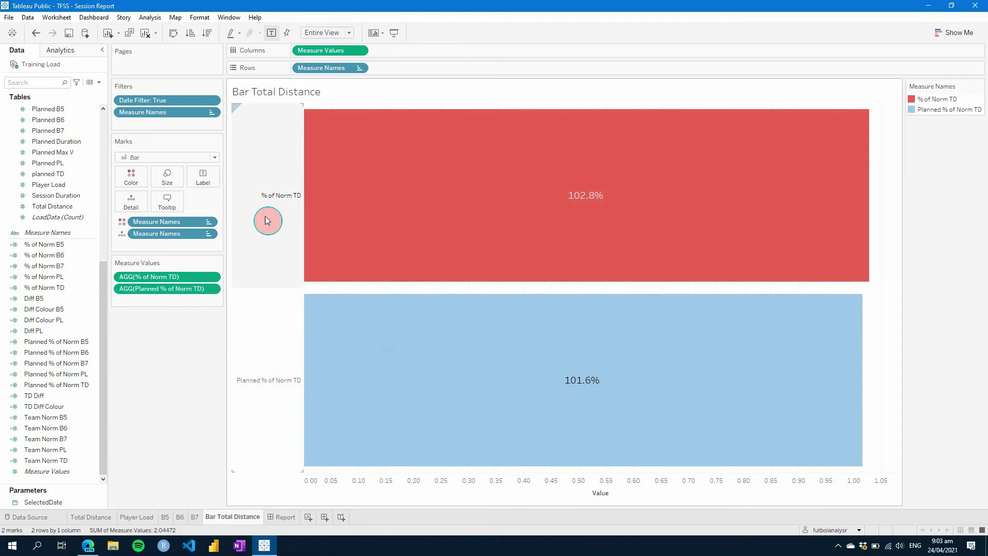
right_click(275, 197)
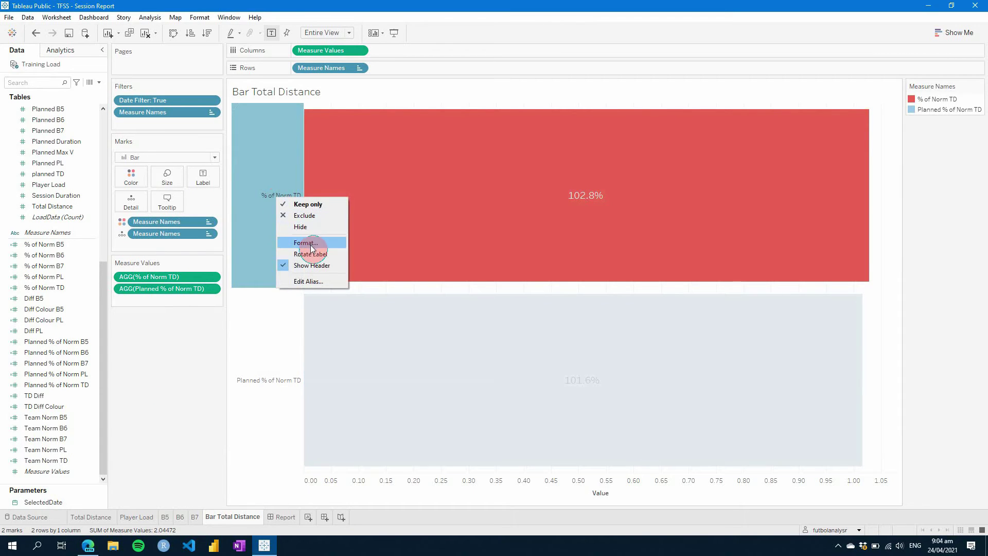
click(308, 281)
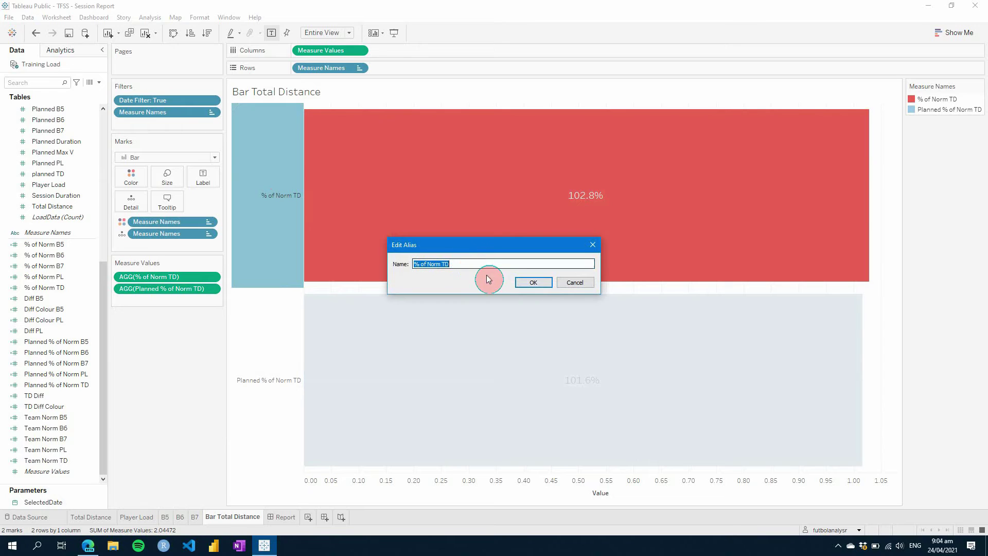
click(575, 283)
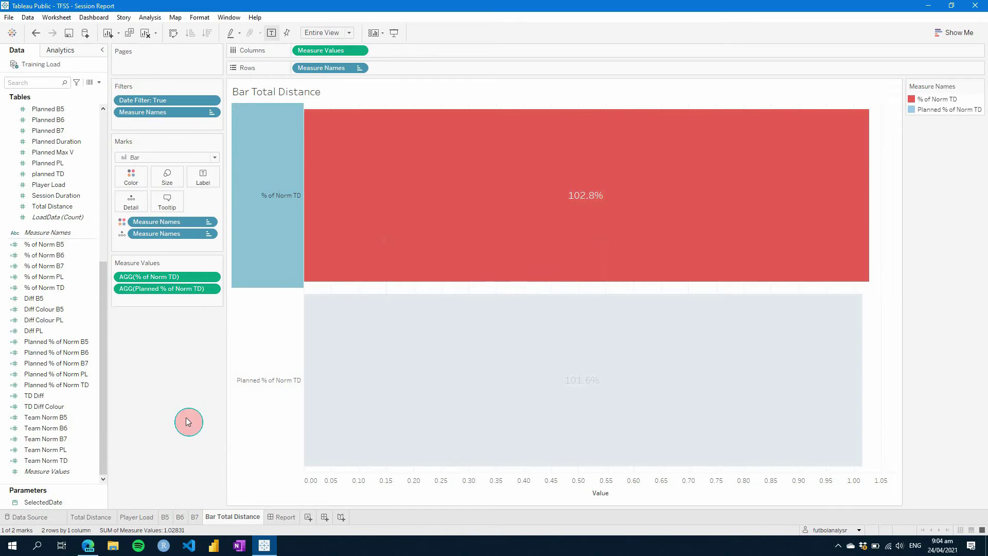
click(191, 417)
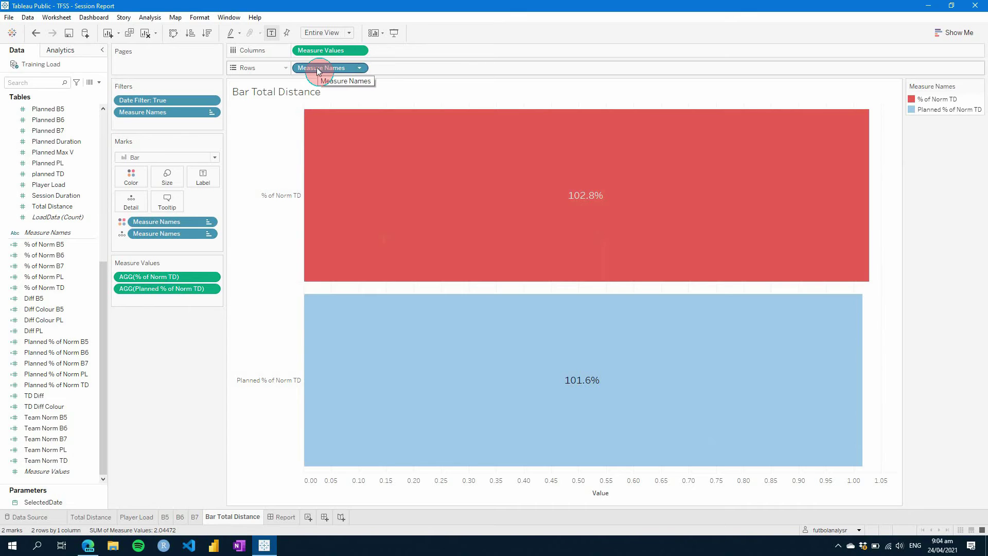
Try the chart without Measure Names on rows, then put the field back on rows.
drag(318, 70, 187, 356)
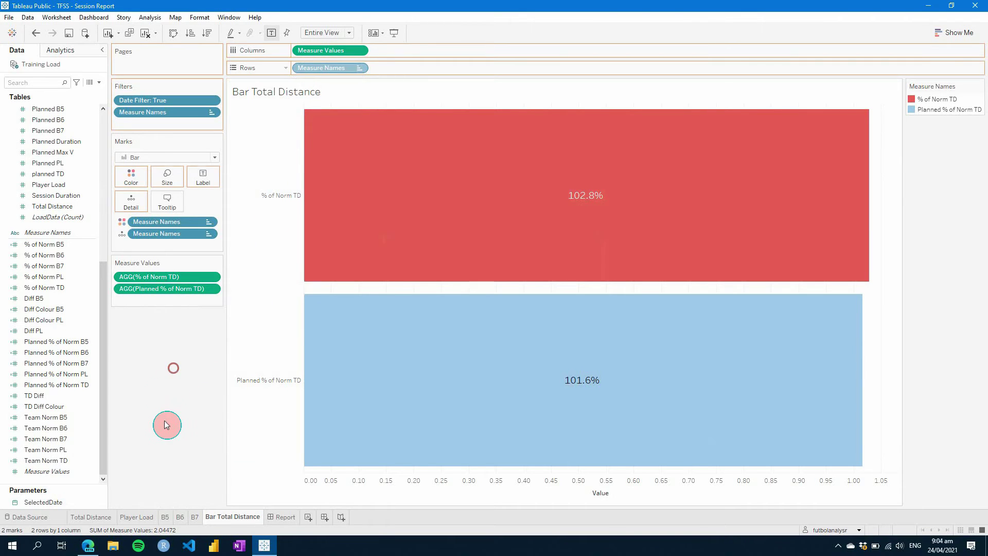
drag(167, 424, 165, 395)
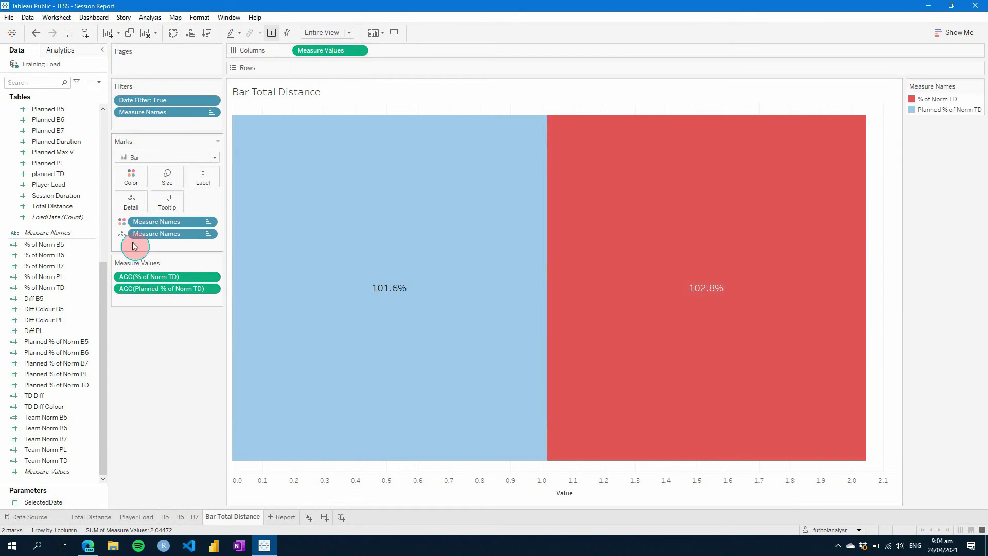
drag(150, 234, 322, 72)
Hide the Measure Names row headers of the bar chart and clear the mark selection.
right_click(325, 68)
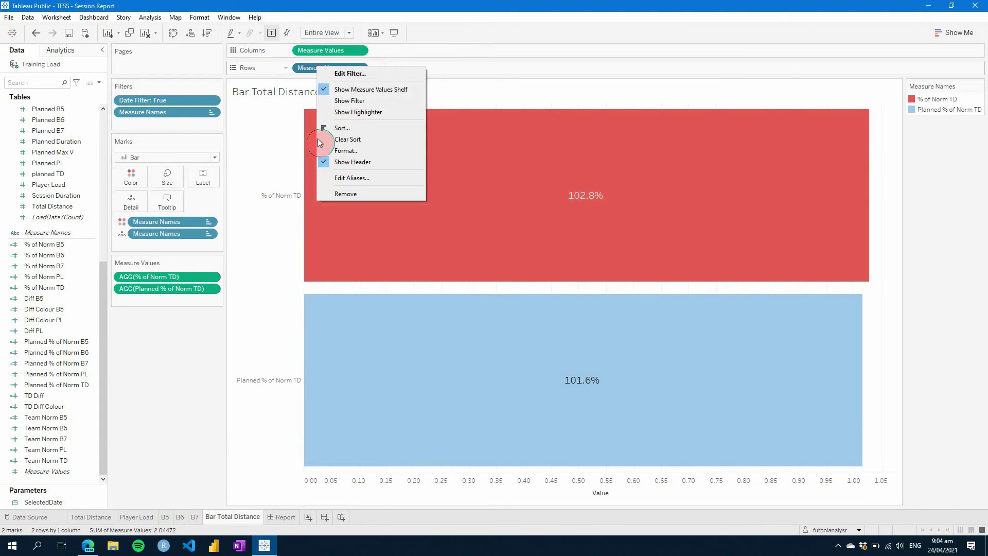
right_click(269, 168)
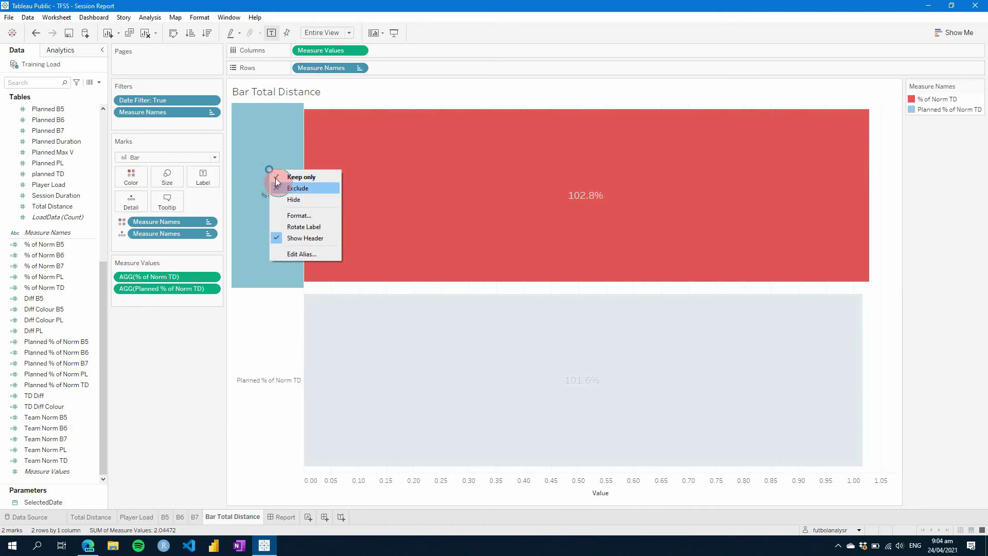
click(291, 240)
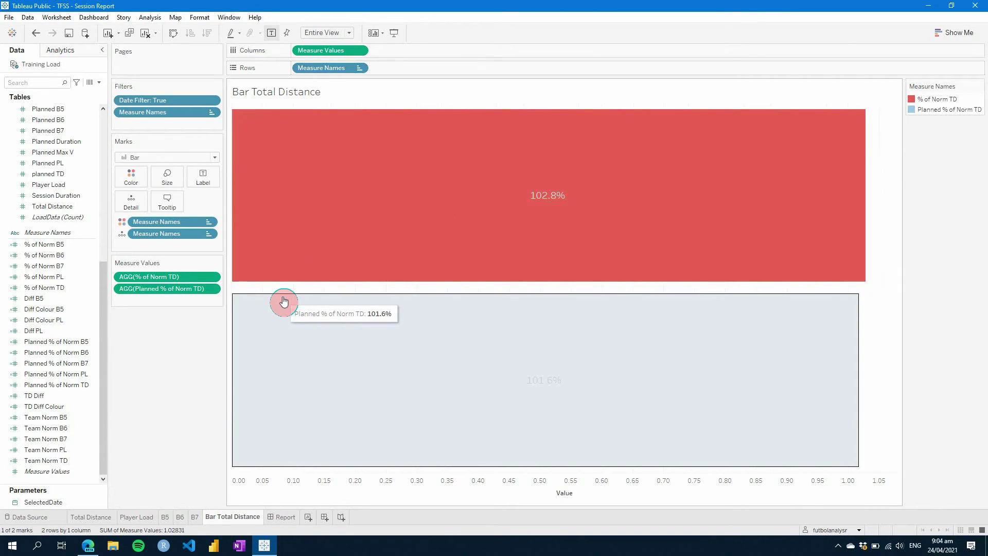
click(276, 412)
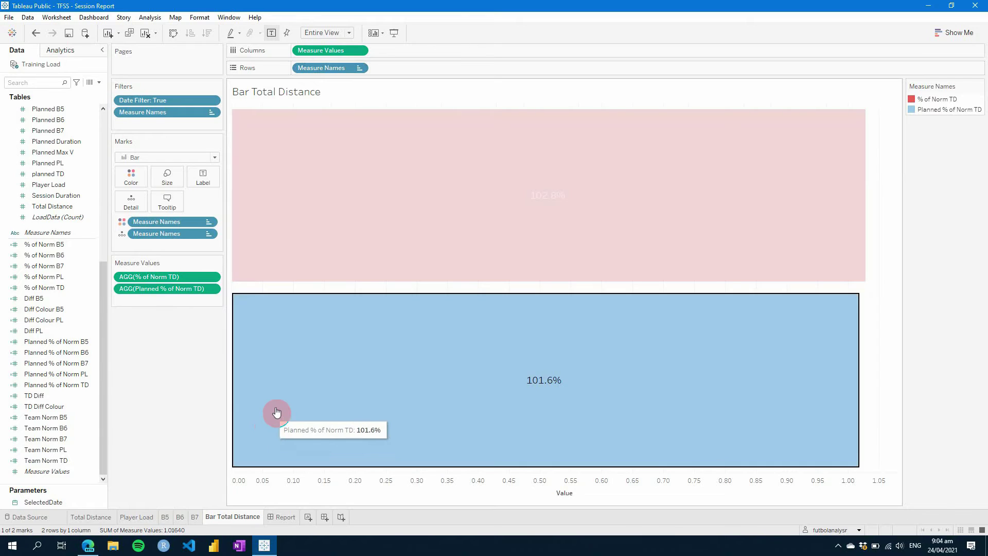
click(275, 409)
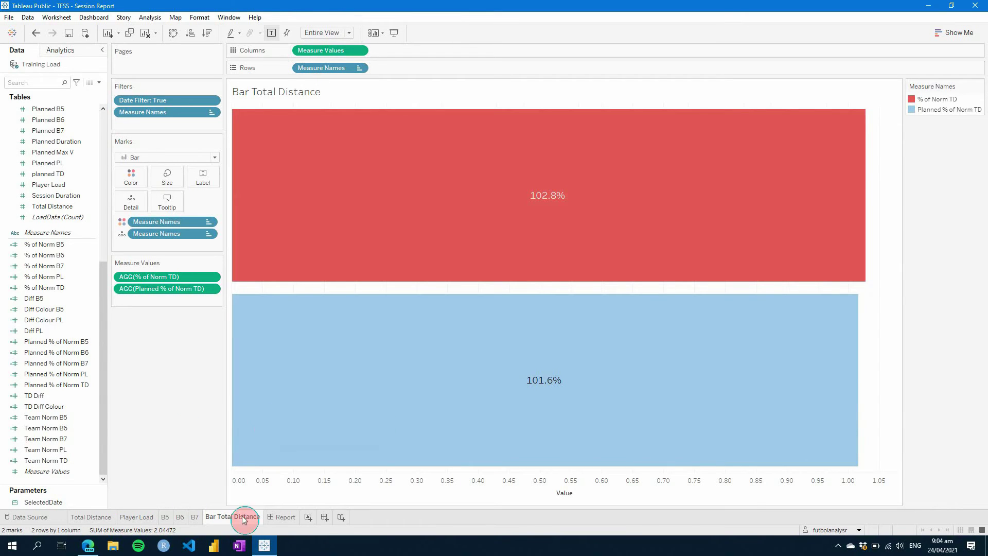
Add the Bar Total Distance sheet to the Report dashboard below the tiles and hide its title.
click(279, 516)
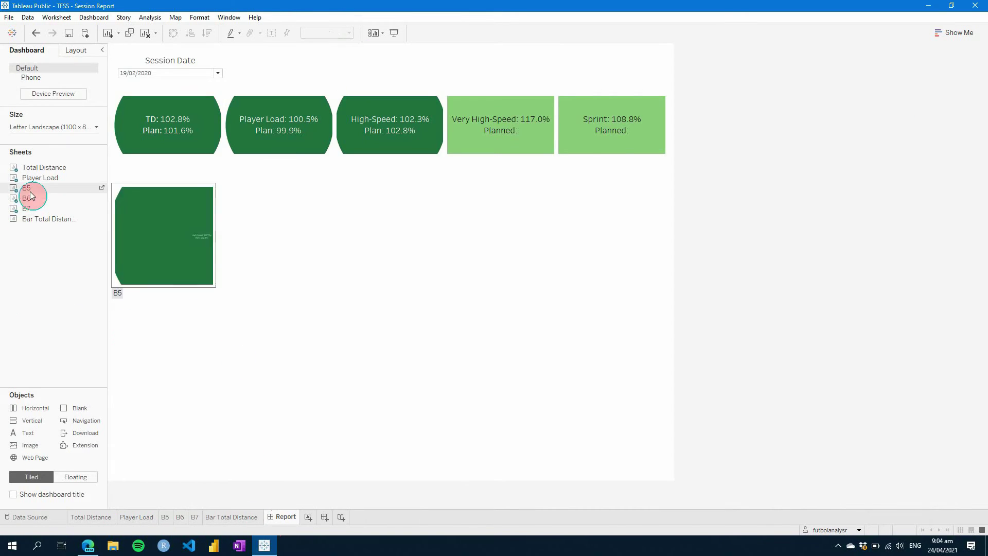
drag(37, 219, 152, 200)
drag(231, 271, 230, 268)
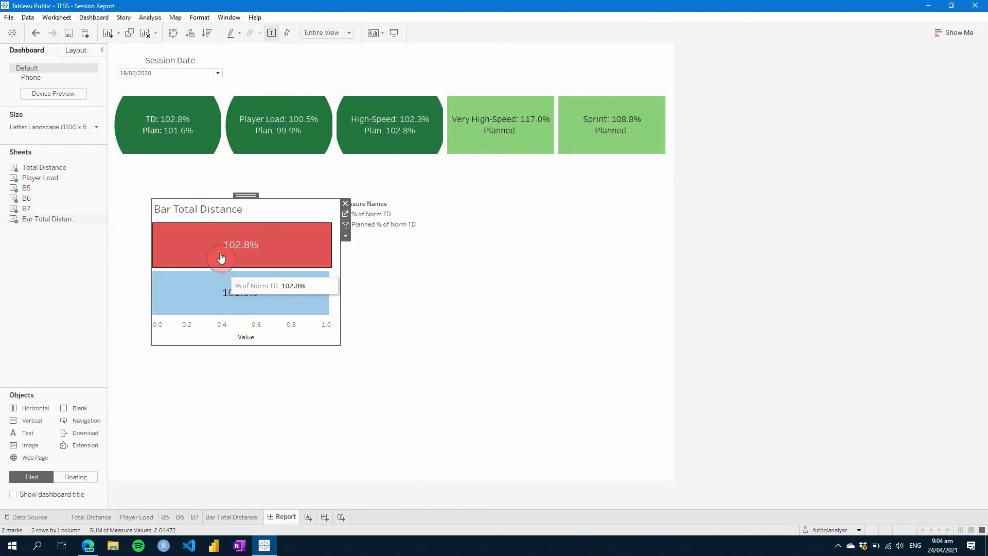
right_click(213, 210)
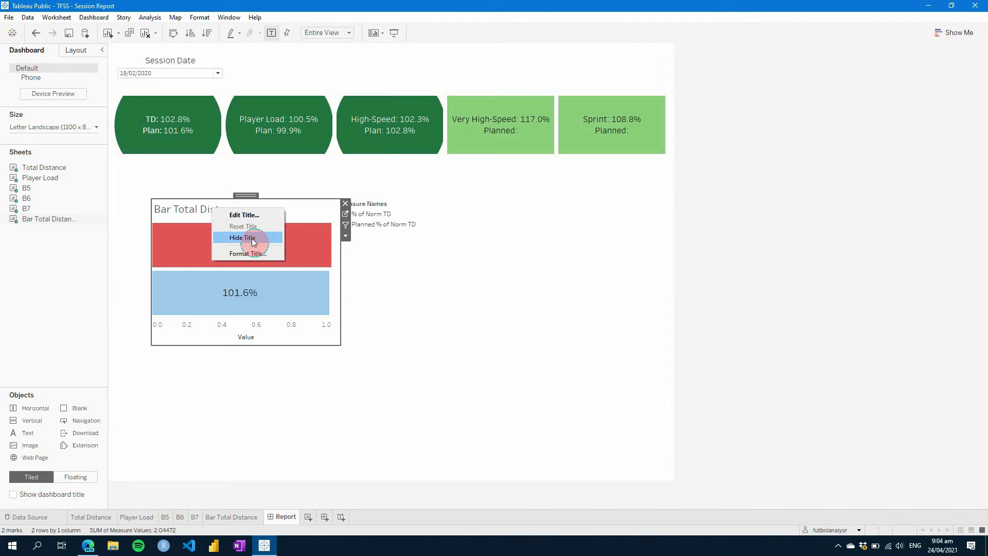
click(251, 239)
Hide the value axis header of the dashboard bar chart and delete the Measure Names legend.
right_click(258, 328)
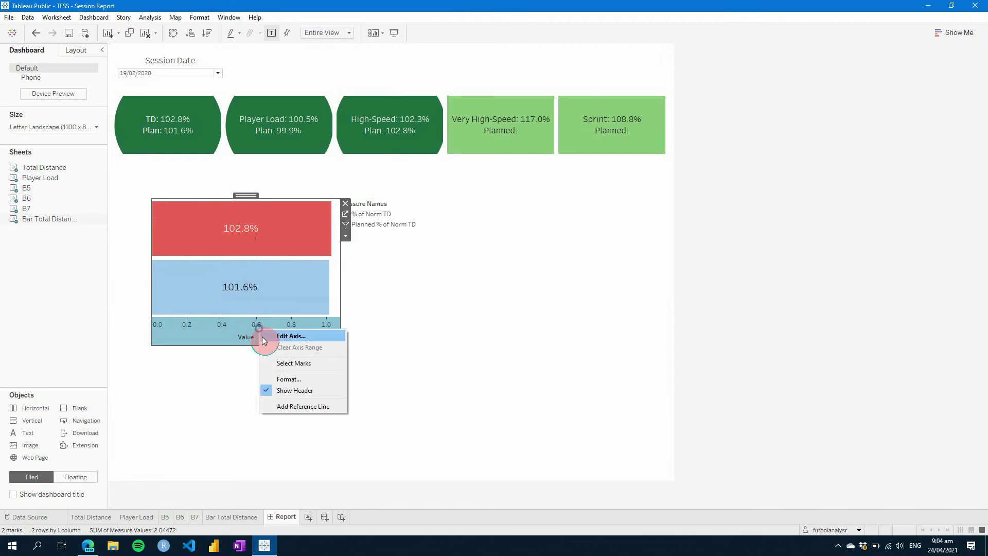
click(304, 390)
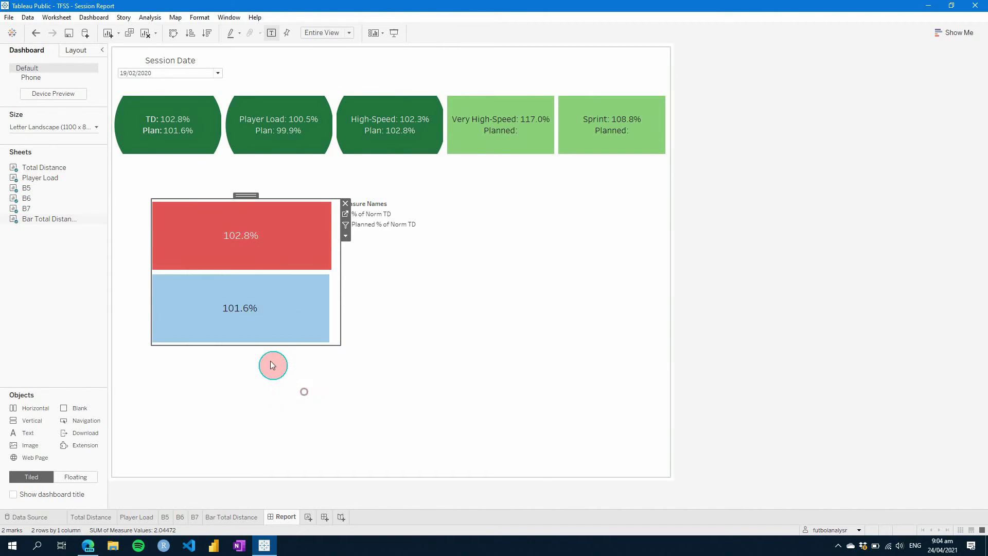
click(360, 216)
right_click(390, 211)
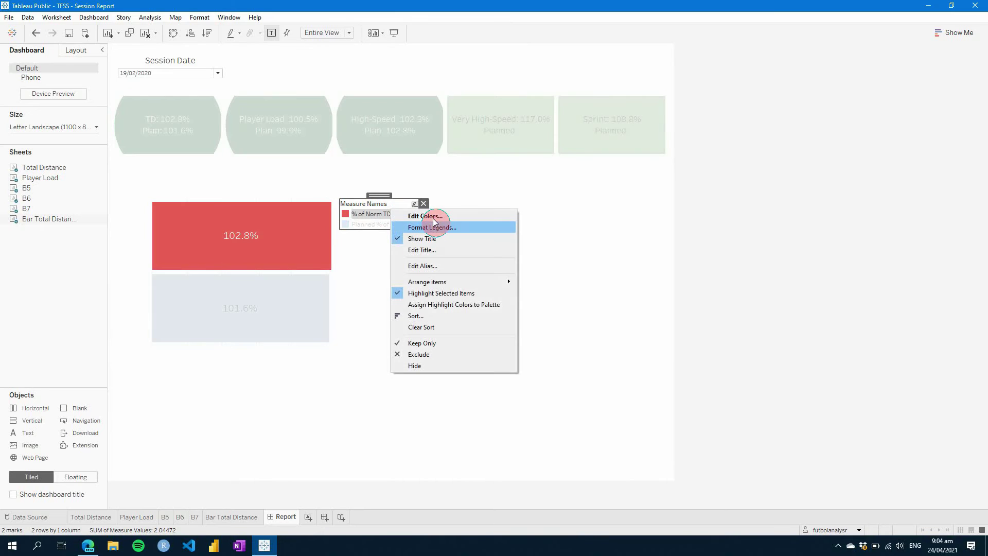
click(423, 203)
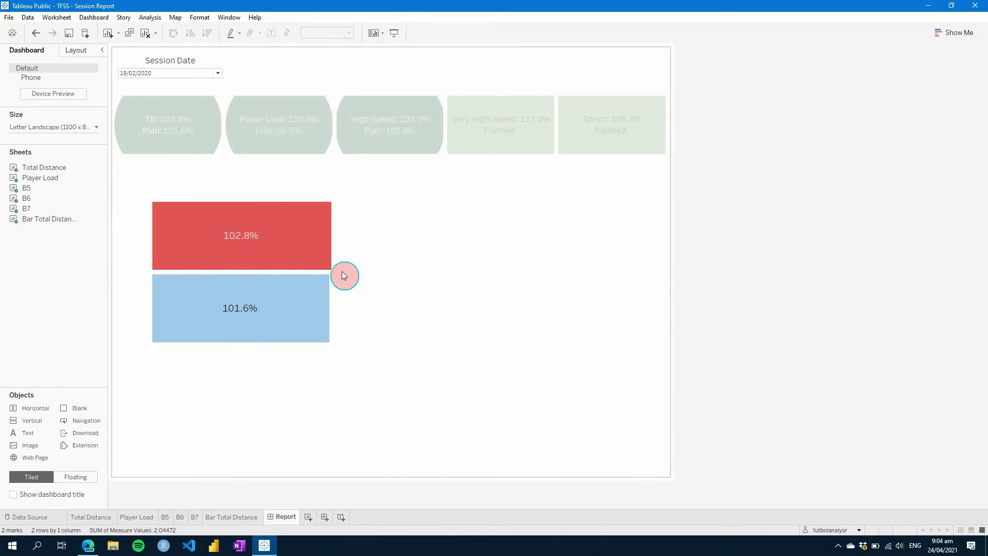
Try to clear the highlight that dims the tiles, then undo the legend deletion and axis hiding.
click(427, 298)
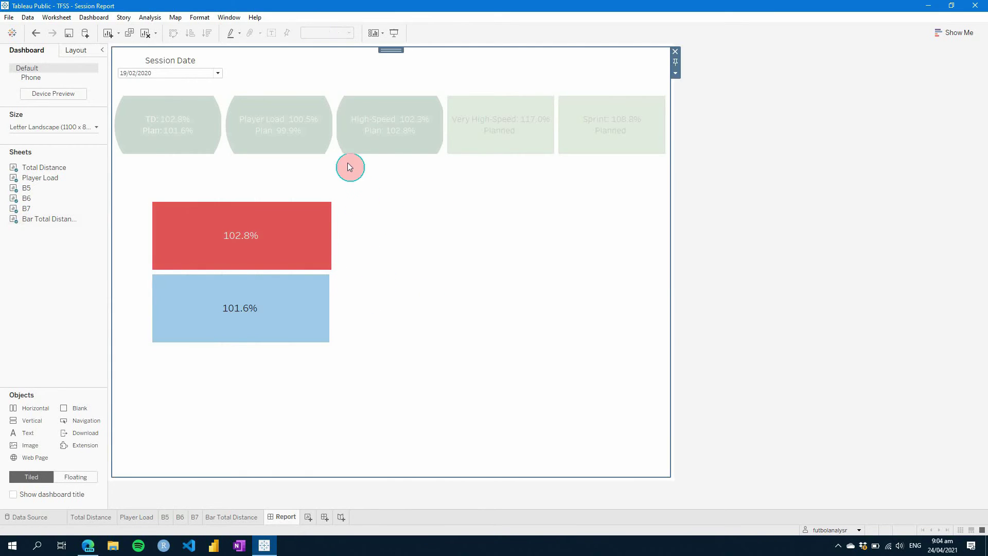
click(311, 149)
click(311, 157)
click(335, 292)
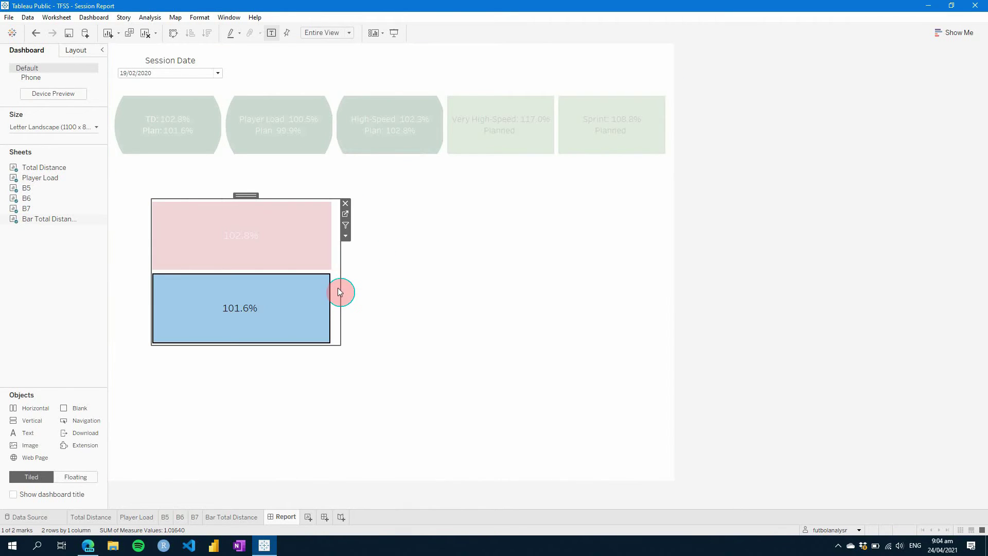
click(309, 301)
click(309, 301)
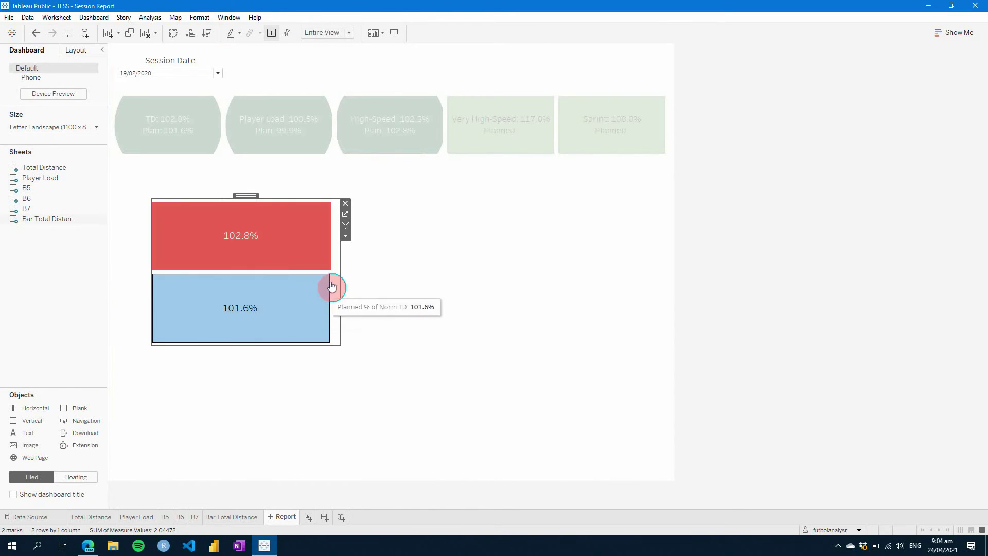
click(348, 211)
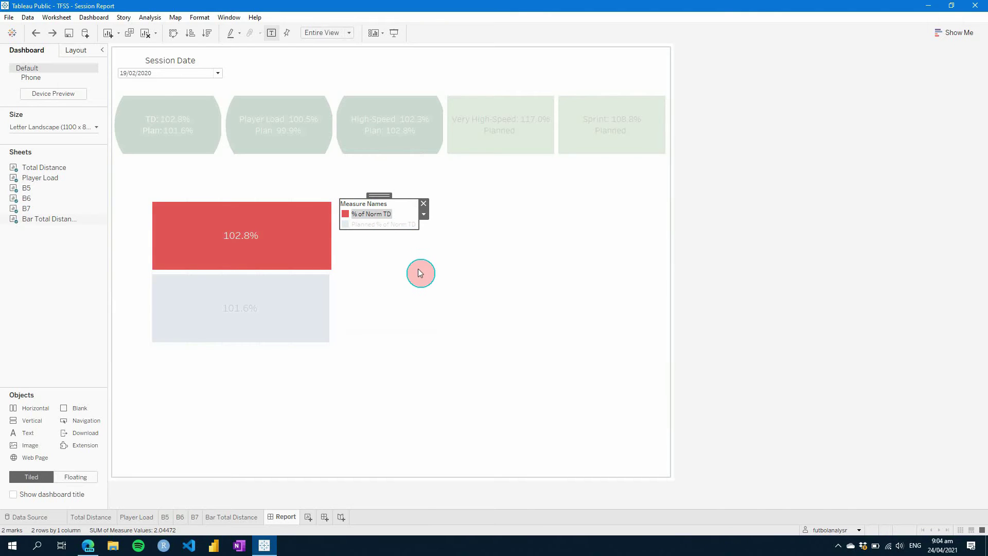
click(401, 220)
click(404, 215)
Delete the unhighlighted Measure Names legend from the dashboard and hide the bar chart's value axis header.
click(424, 204)
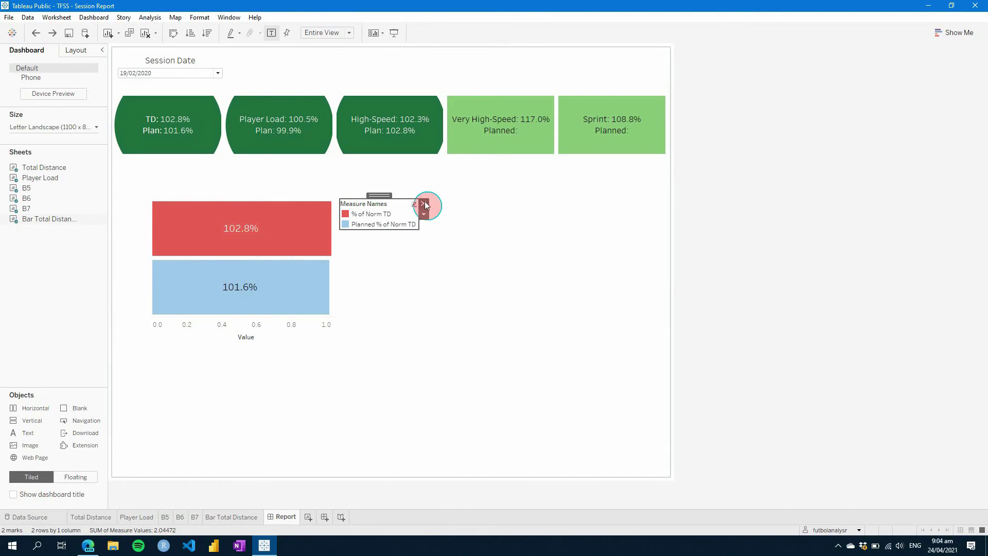
click(390, 267)
click(340, 270)
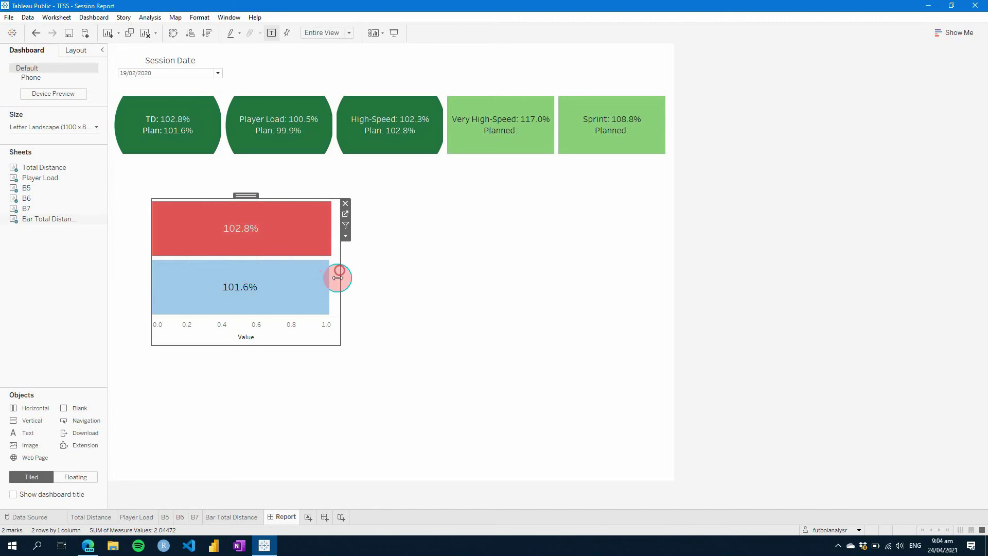
right_click(291, 324)
click(329, 386)
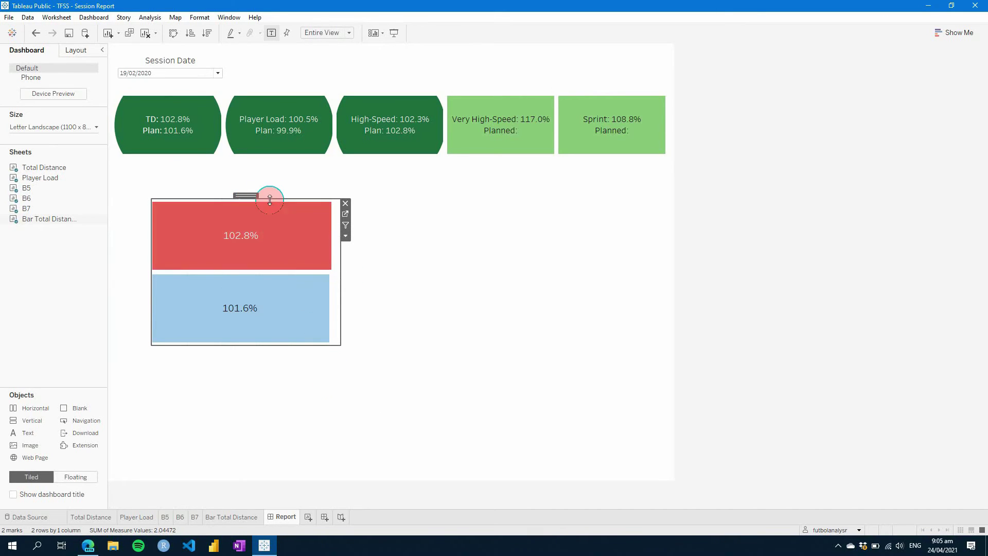
Reduce the height of the bar chart and reposition it closer beneath the row of tiles.
drag(269, 194, 249, 173)
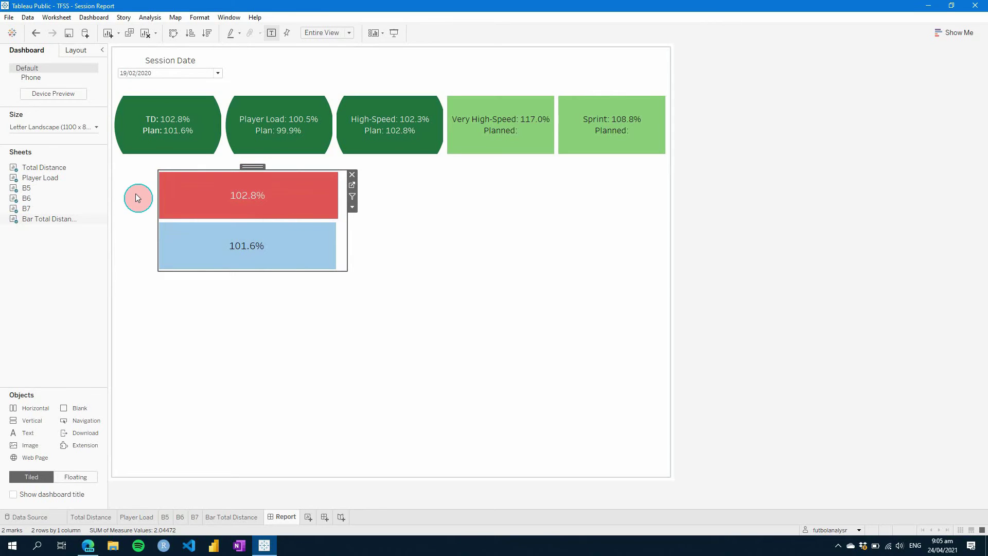
click(247, 218)
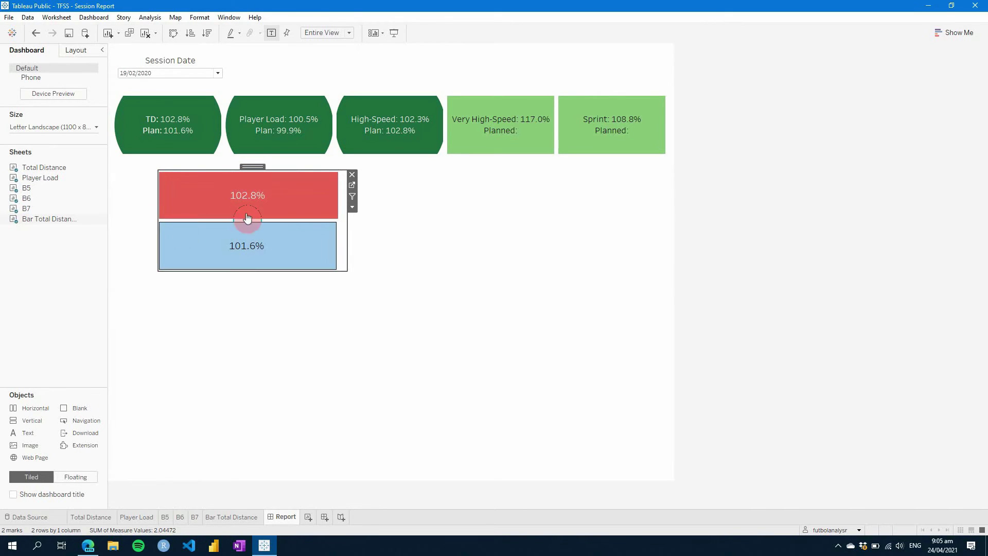
drag(251, 166, 246, 183)
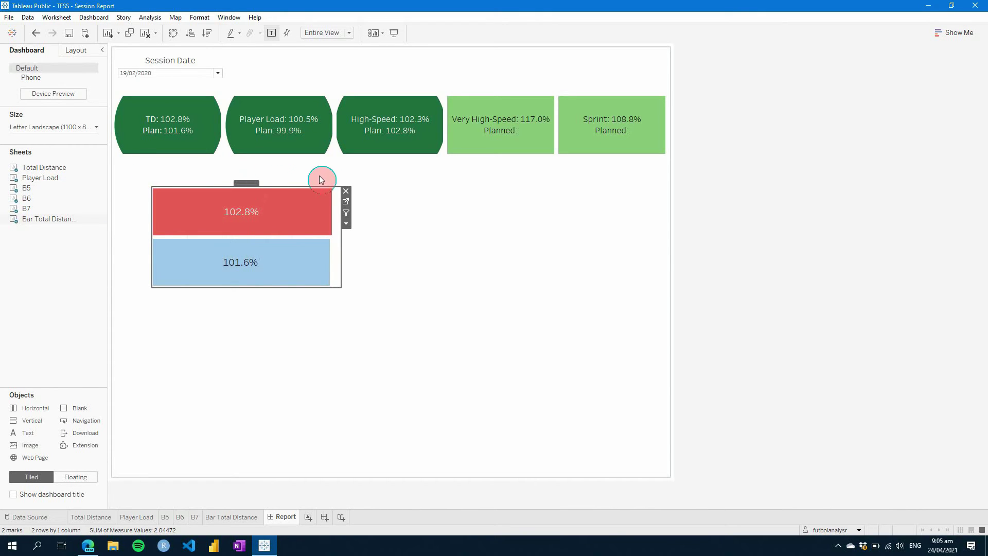
Move the total distance bar chart closer beneath the first tiles of the dashboard.
click(285, 210)
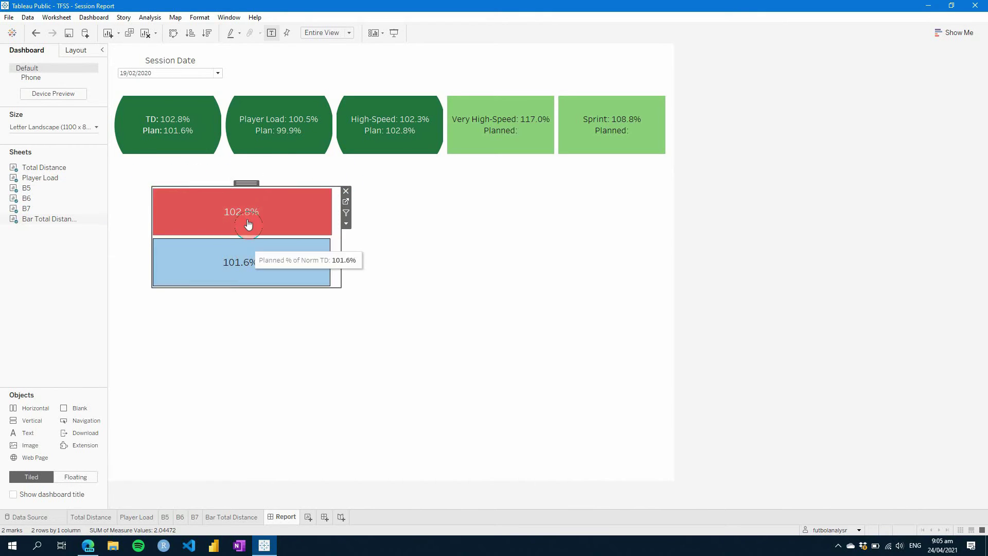
click(177, 255)
click(225, 211)
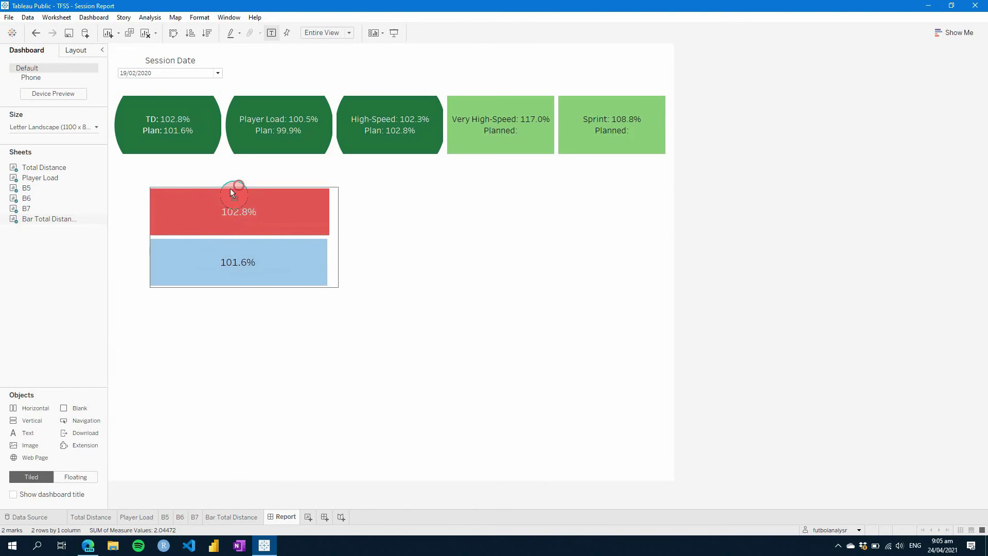
drag(231, 191, 211, 172)
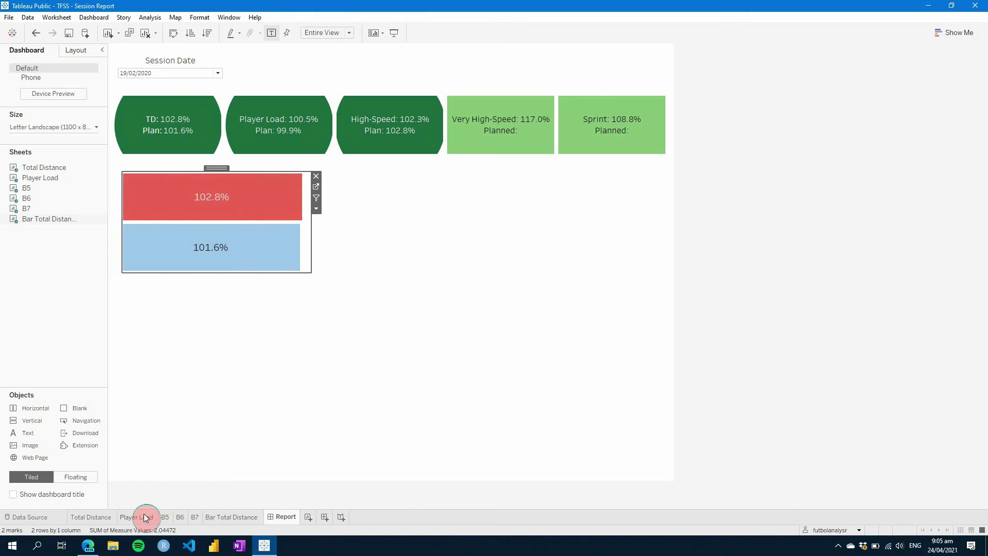
Duplicate the Bar Total Distance worksheet and rename the copy Bar Player Load.
right_click(222, 516)
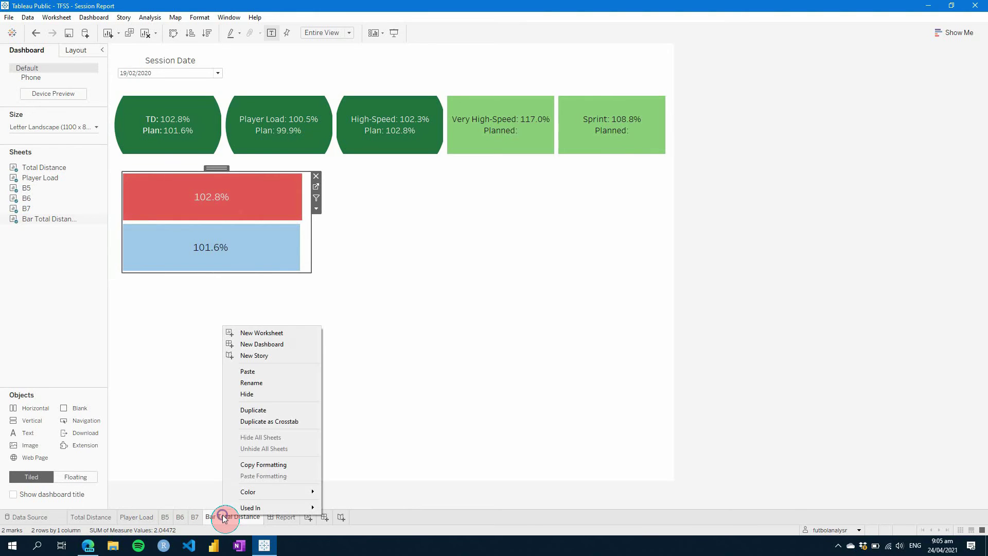
click(256, 410)
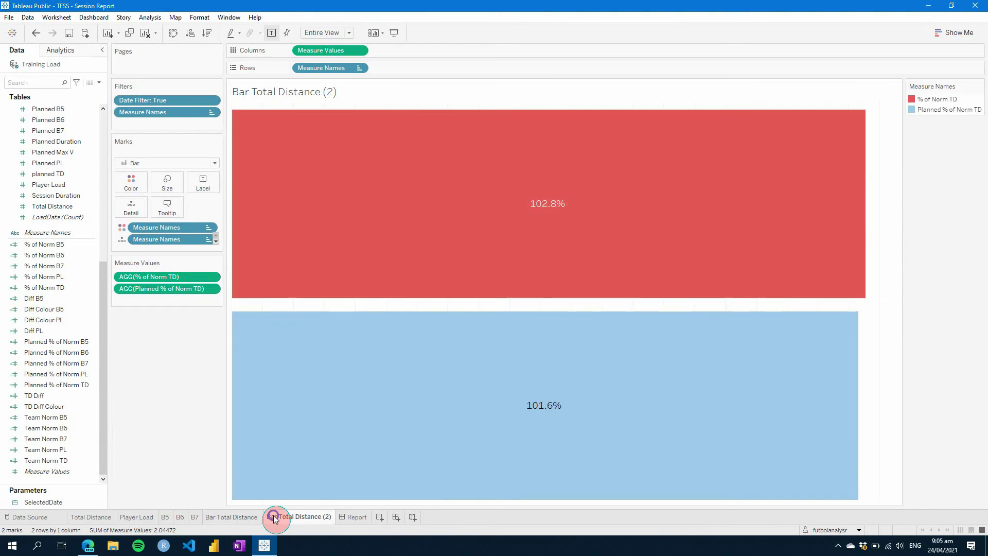
right_click(273, 515)
click(310, 401)
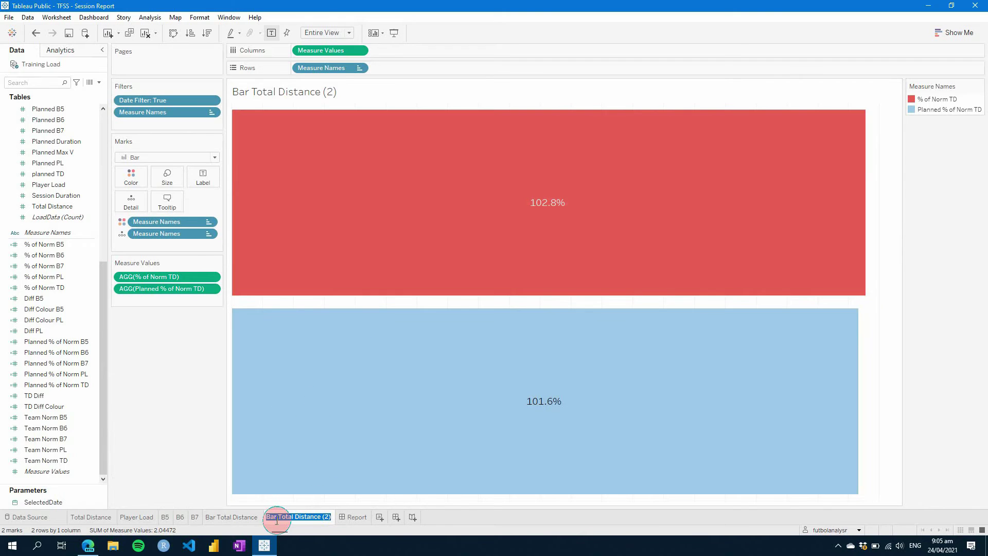
shift+click(331, 515)
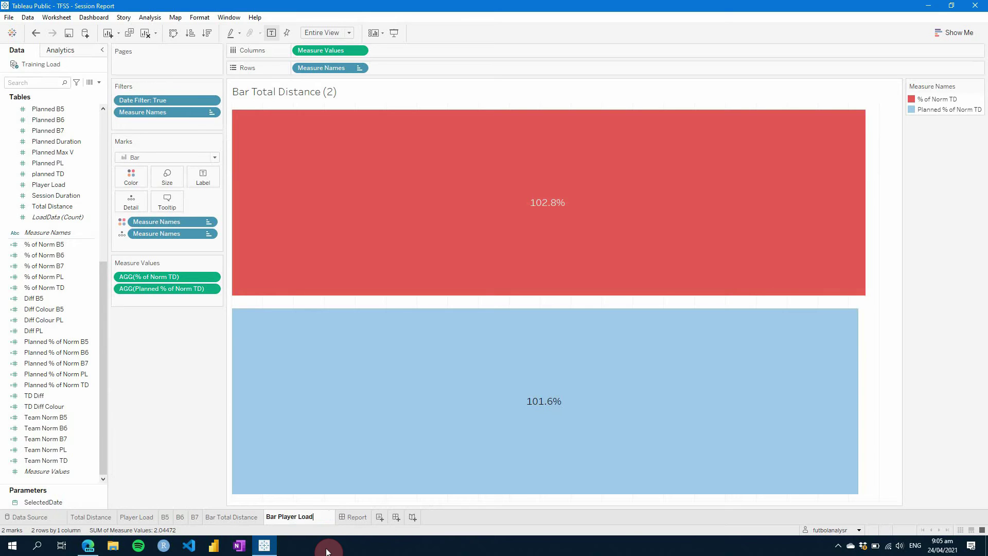
Replace % of Norm TD with % of Norm PL among the measure values of the Bar Player Load sheet.
scroll(77, 344, up, 5)
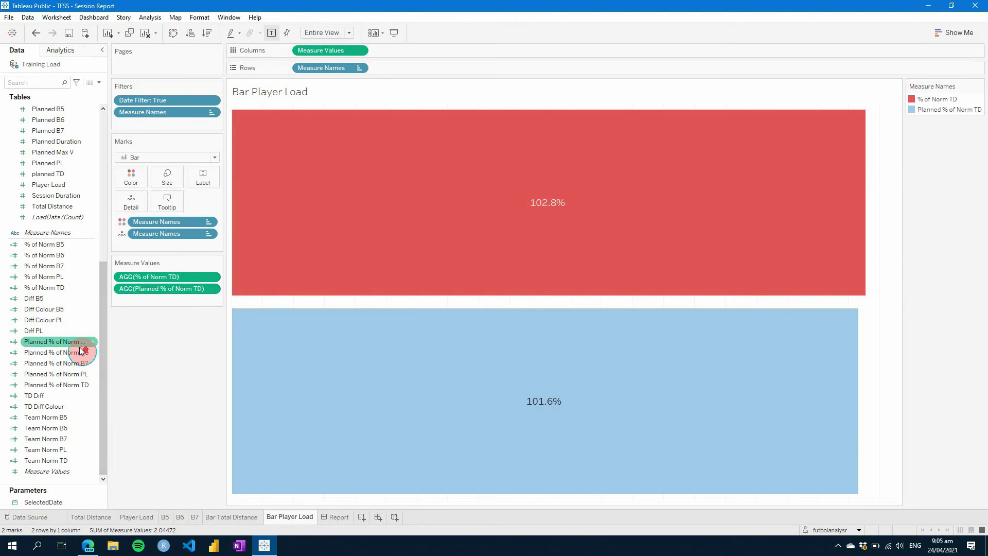
click(41, 331)
scroll(41, 334, down, 3)
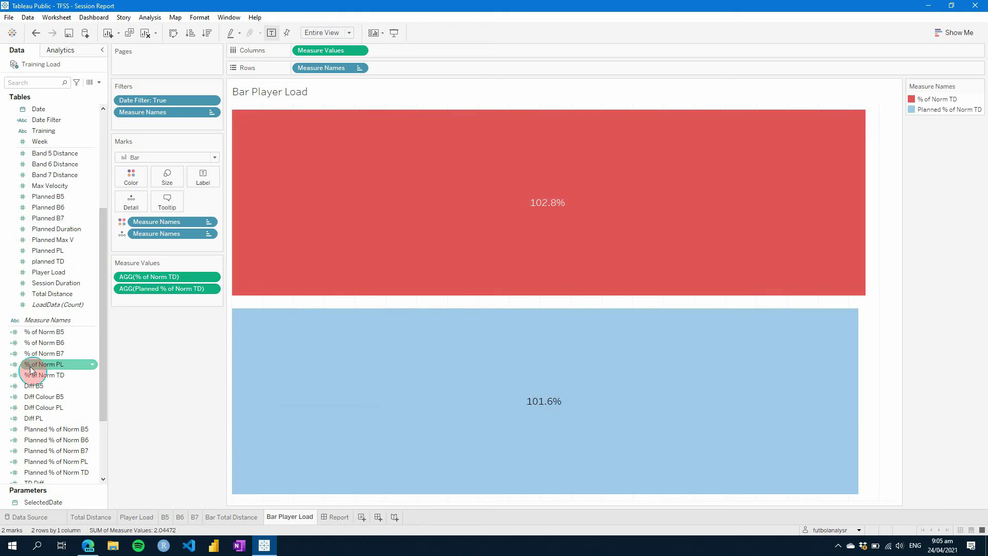
drag(30, 364, 161, 291)
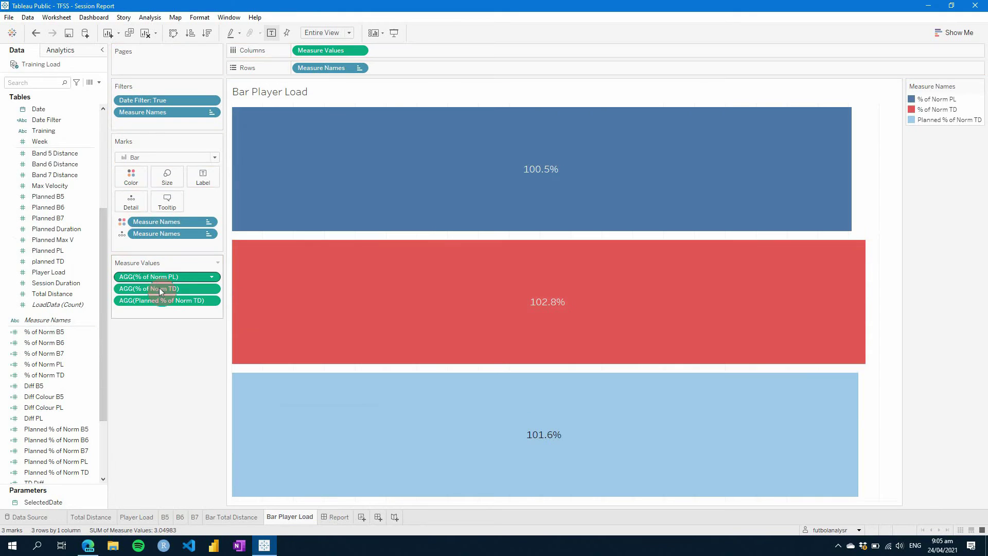
right_click(154, 293)
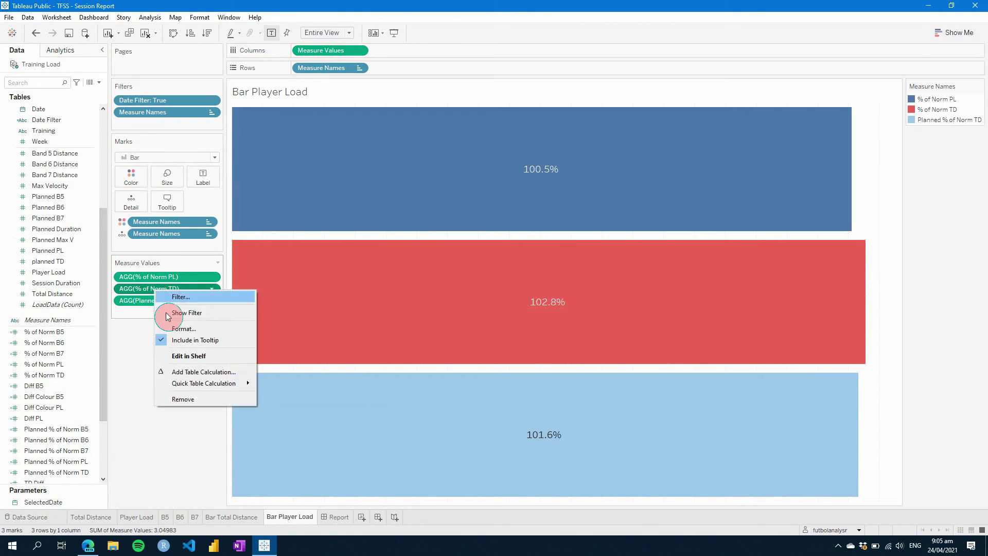
click(185, 400)
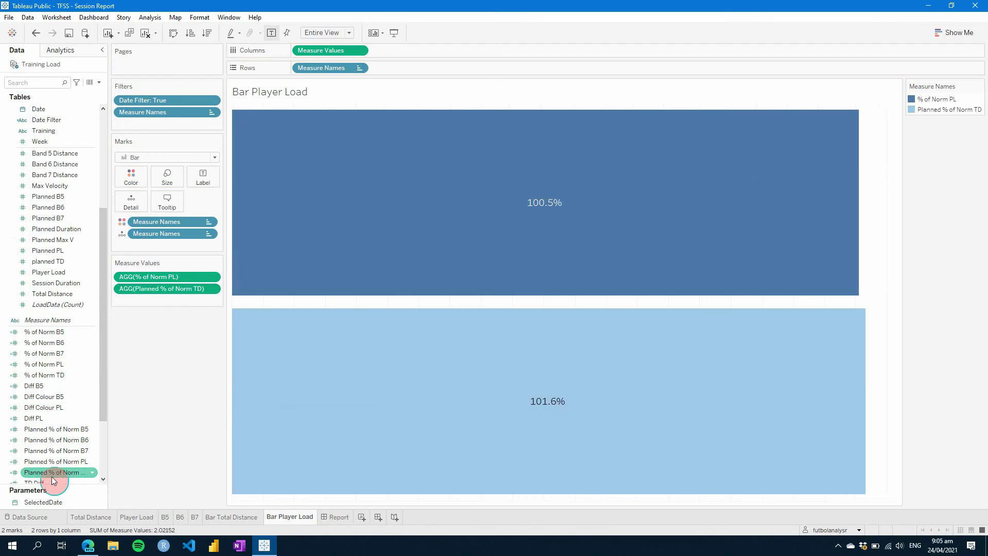
Add Planned % of Norm PL to the measure values and remove Planned % of Norm TD.
drag(45, 461, 156, 282)
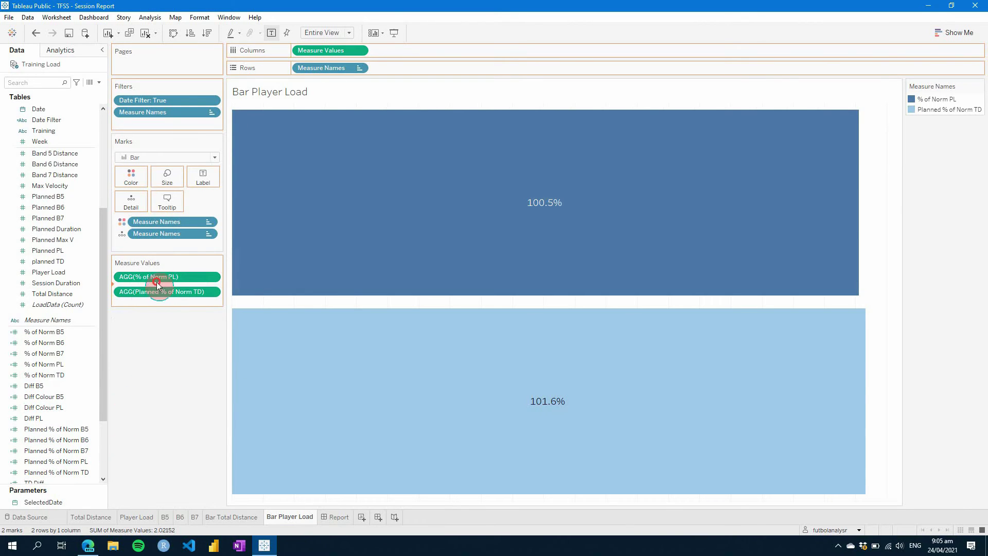
right_click(157, 307)
click(193, 410)
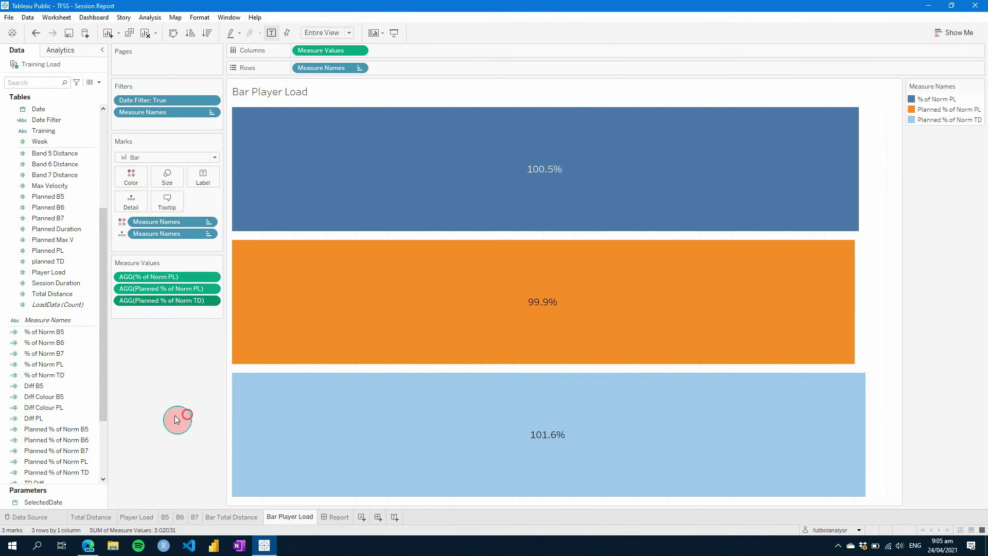
Colour % of Norm PL red and Planned % of Norm PL light blue, taking the blue from the Tableau 20 palette.
click(132, 176)
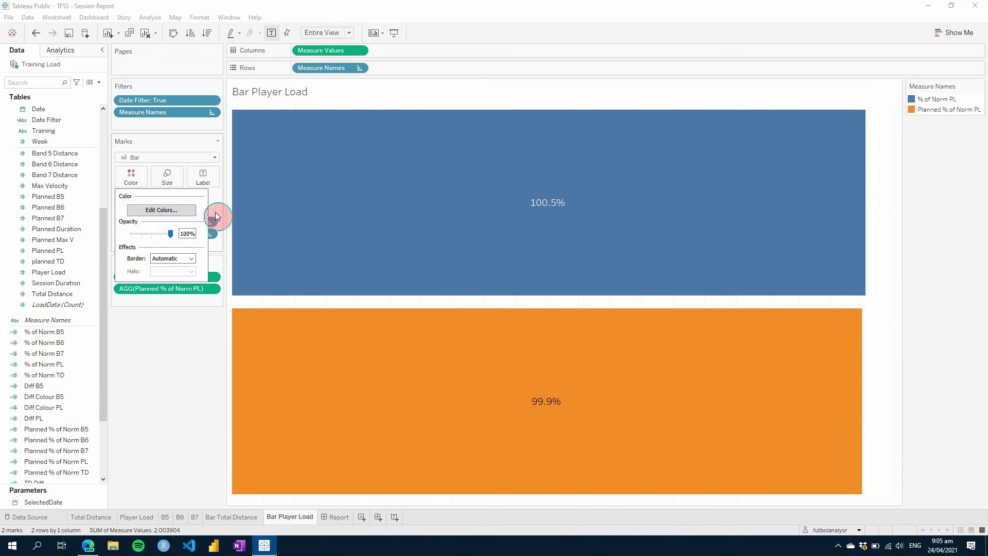
click(161, 209)
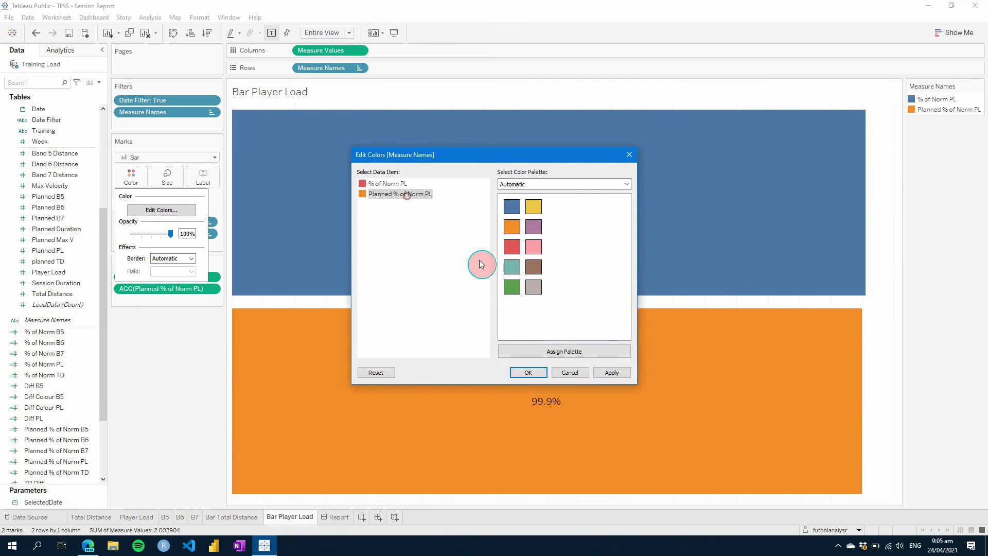
click(522, 189)
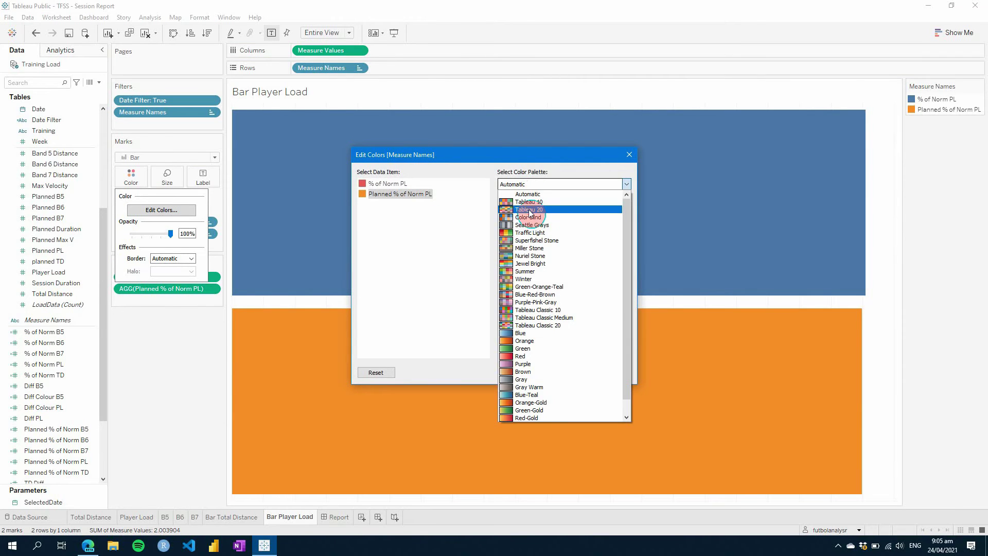
click(529, 210)
click(553, 266)
click(512, 227)
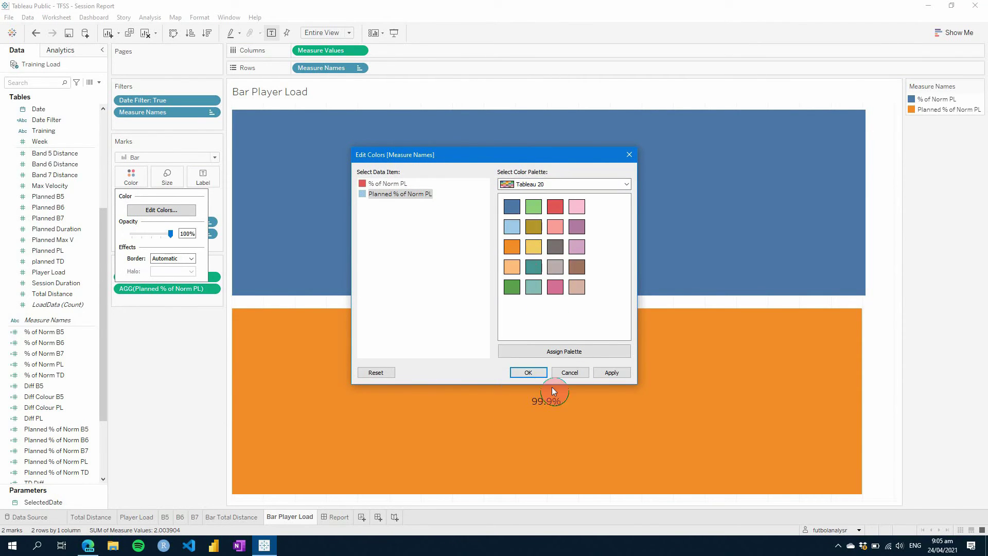
click(612, 373)
click(530, 371)
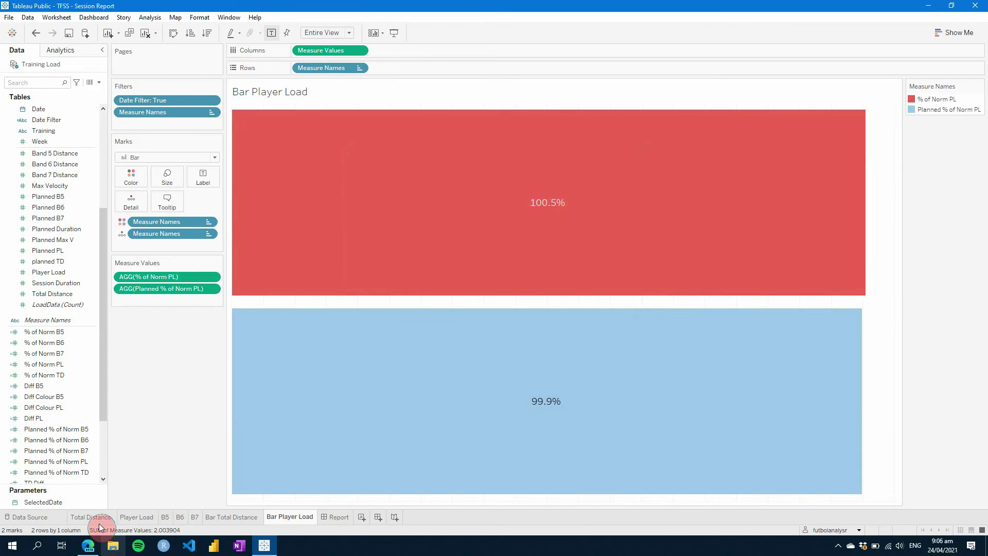
Place the Bar Player Load sheet below the total distance chart on the Report dashboard, hiding its title and removing its Measure Names legend.
click(337, 521)
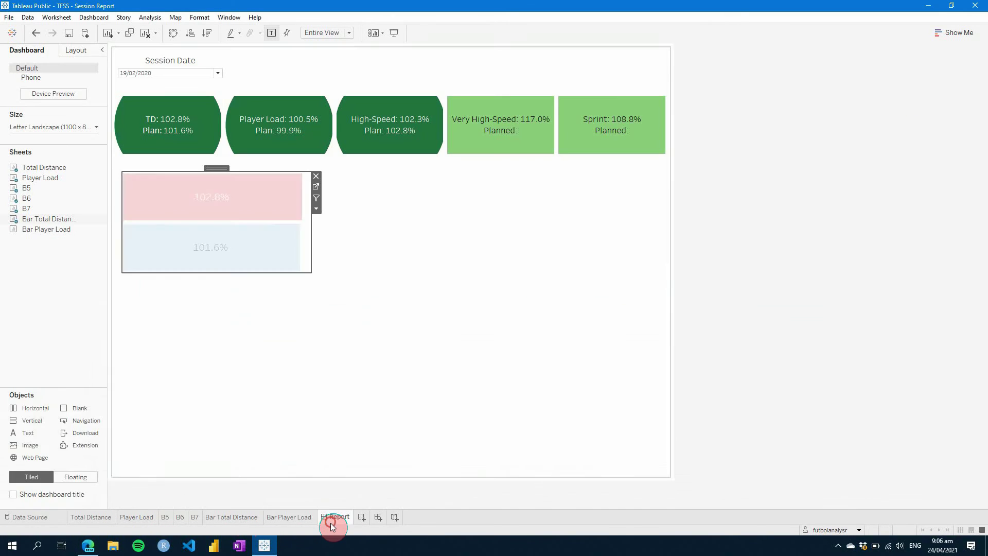
drag(35, 230, 205, 349)
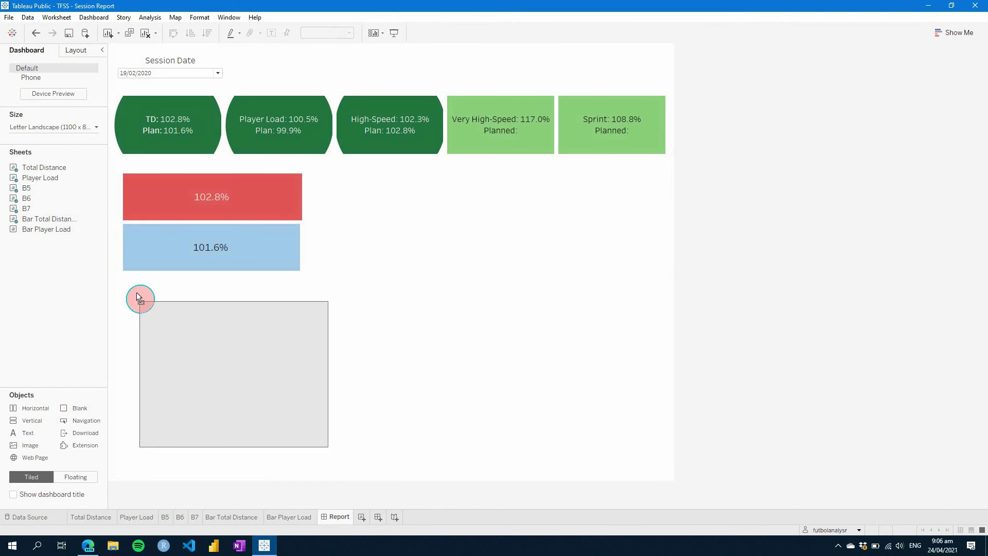
right_click(190, 295)
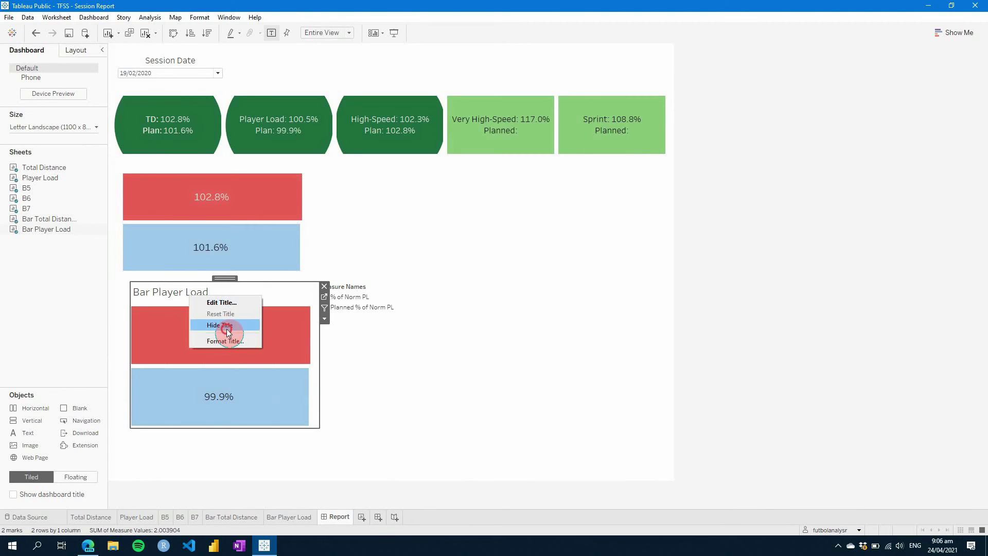
click(224, 326)
click(394, 295)
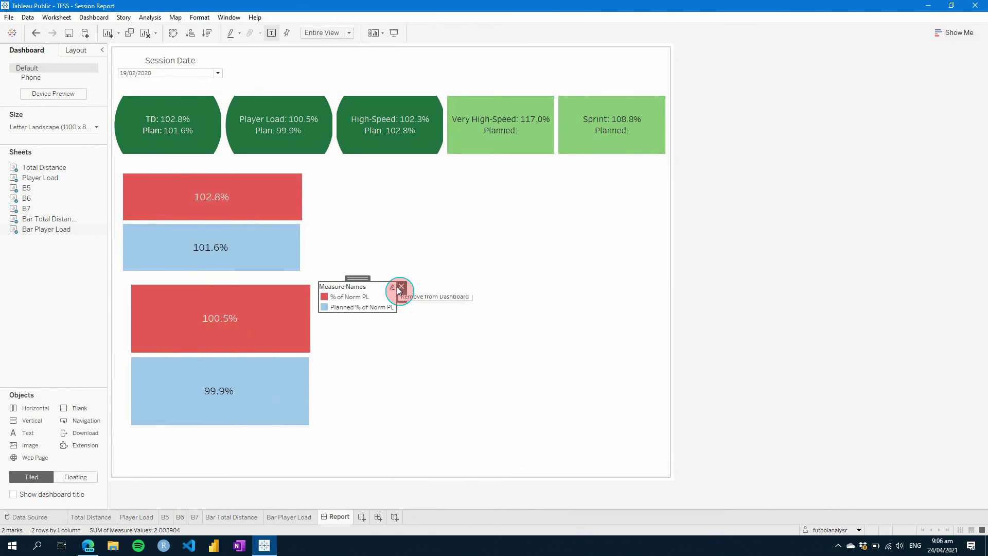
click(402, 286)
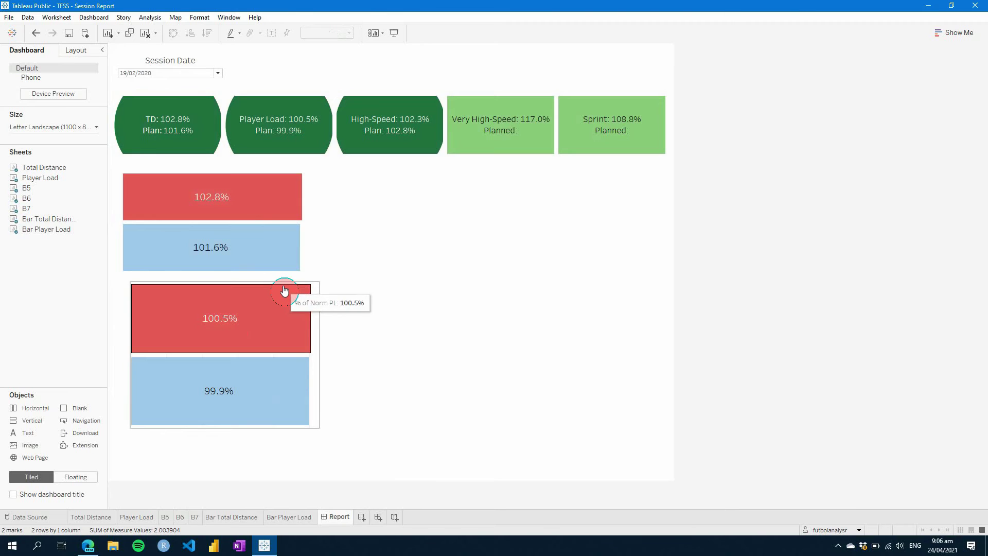
Remove the player load and total distance bar charts from the dashboard.
click(319, 314)
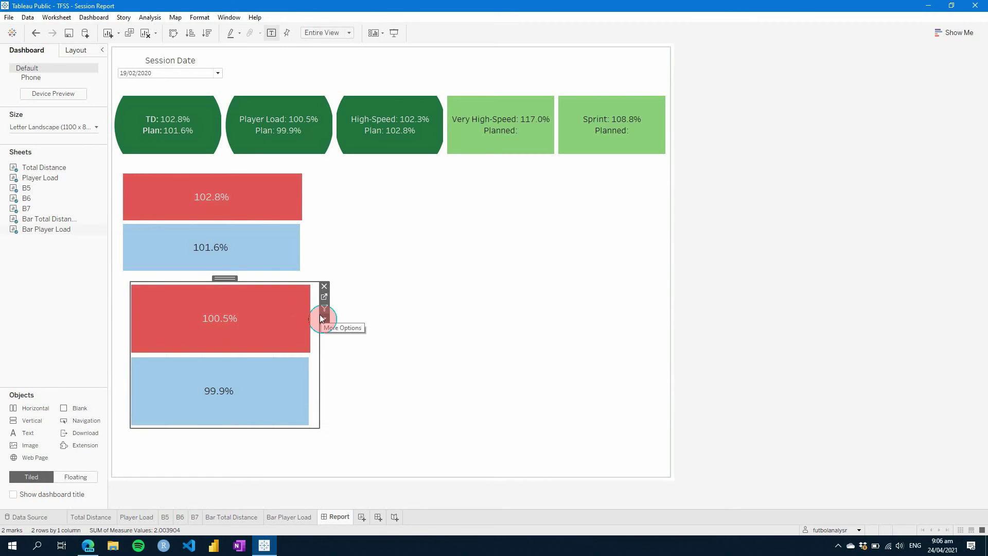
click(306, 272)
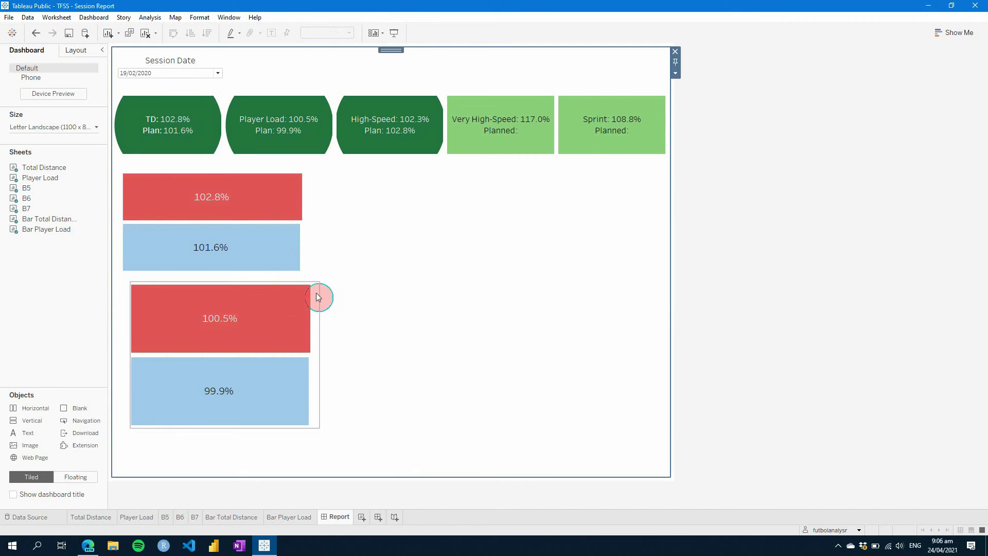
click(318, 297)
click(327, 289)
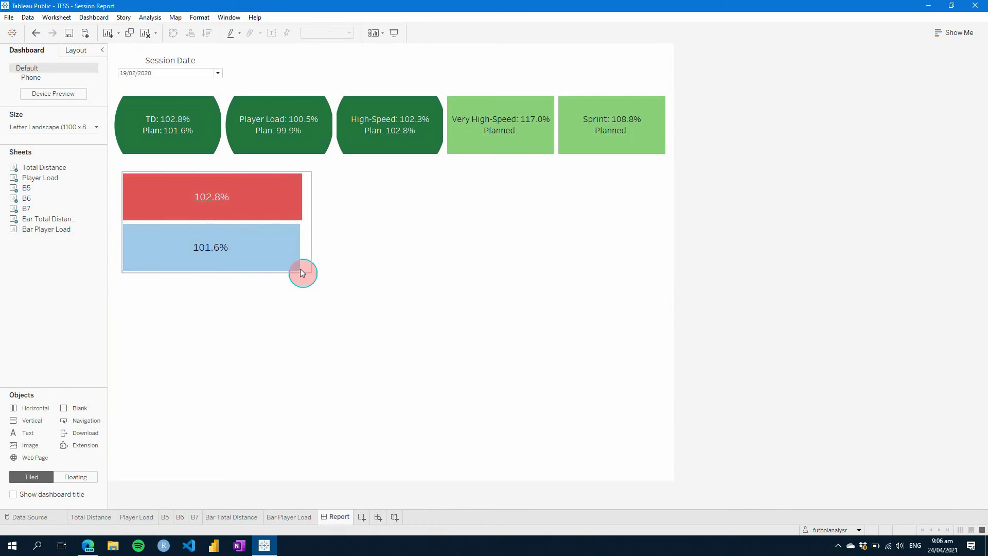
click(307, 268)
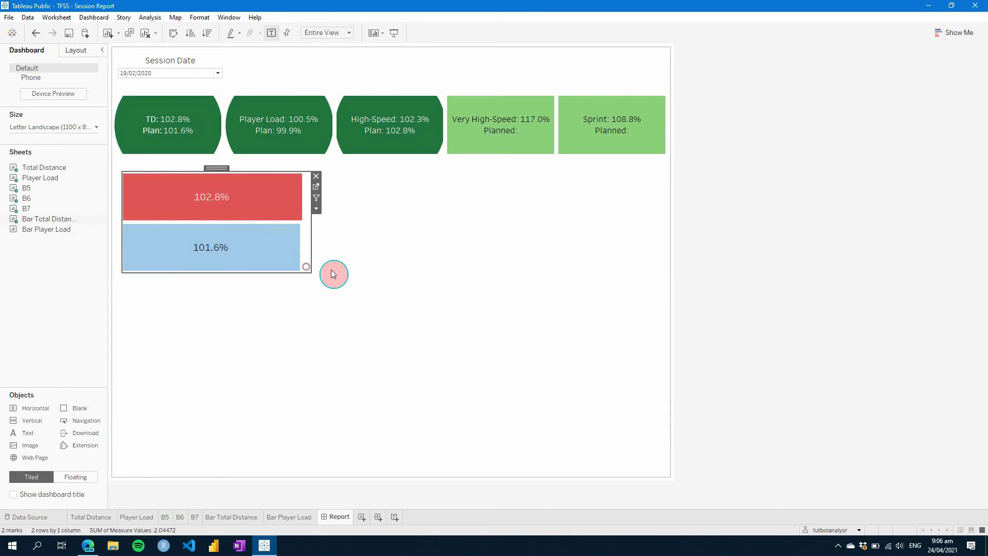
click(315, 176)
Add a floating vertical container beneath the tiles and put the Bar Total Distance sheet inside it, deleting its Measure Names legend.
drag(24, 420, 125, 177)
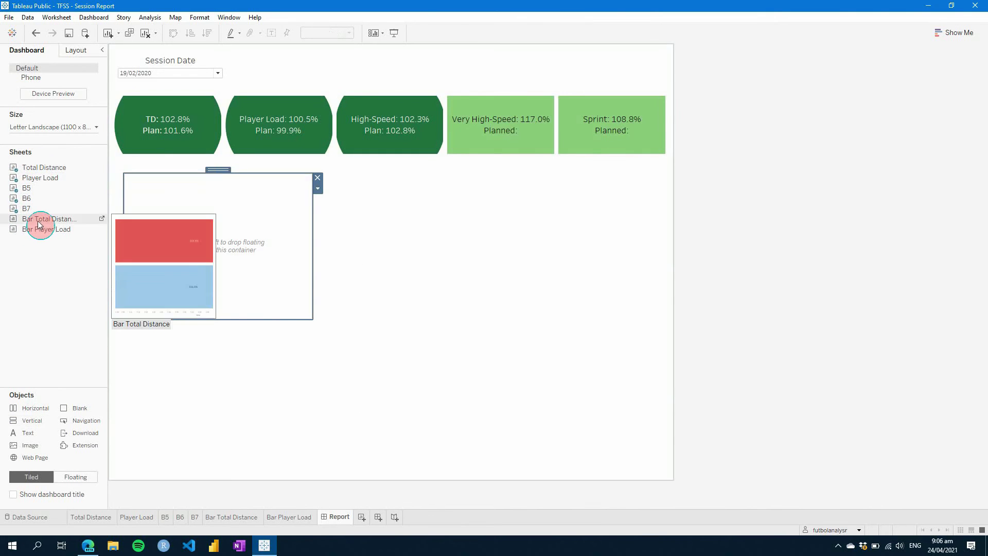
drag(38, 225, 216, 287)
drag(386, 342, 483, 307)
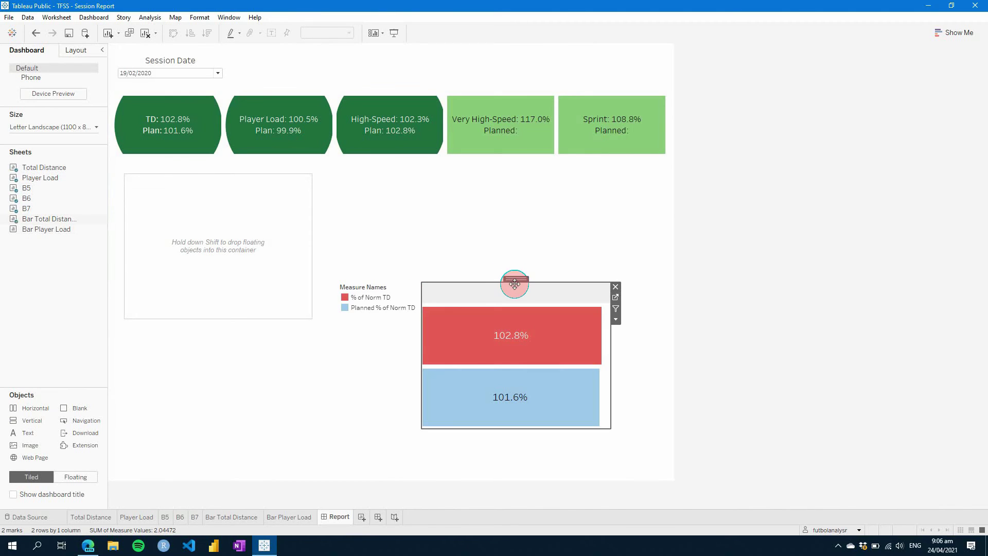
click(397, 287)
click(422, 285)
drag(517, 277, 243, 251)
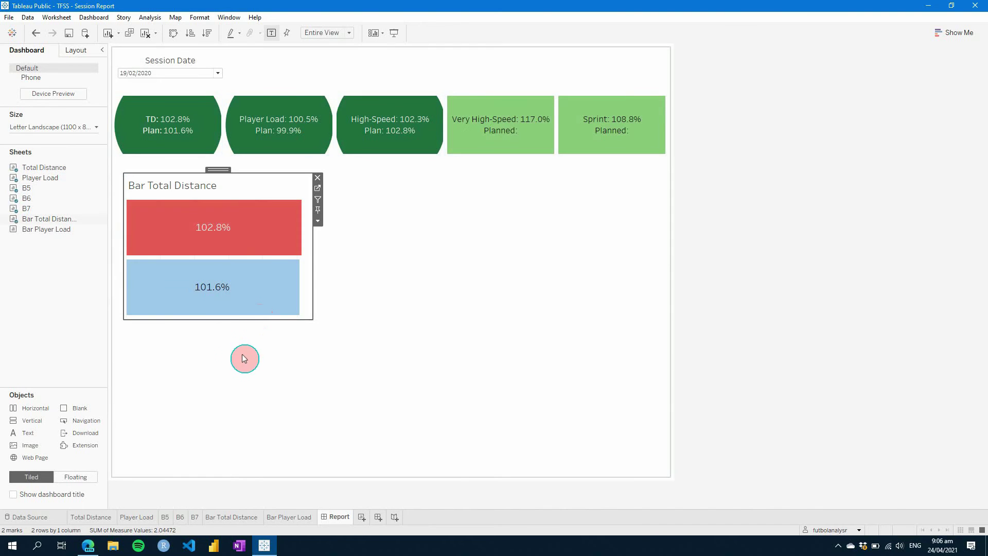
Hide the title of the Bar Total Distance chart on the Report dashboard.
right_click(195, 189)
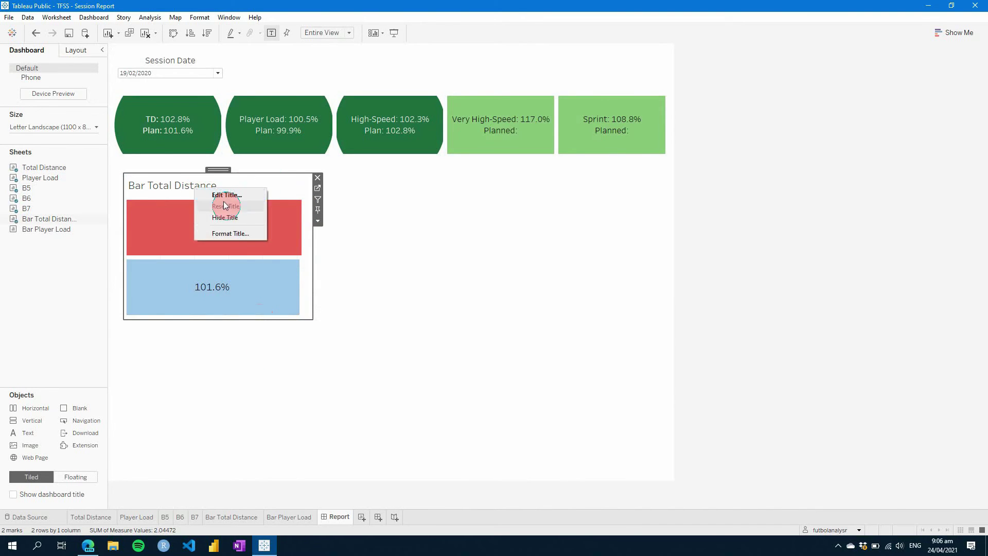
click(230, 221)
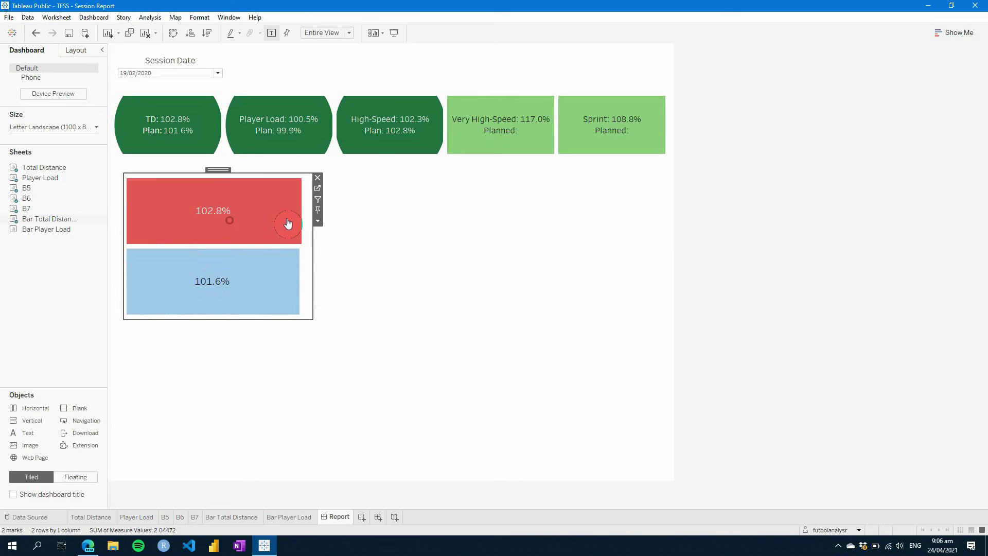
click(317, 222)
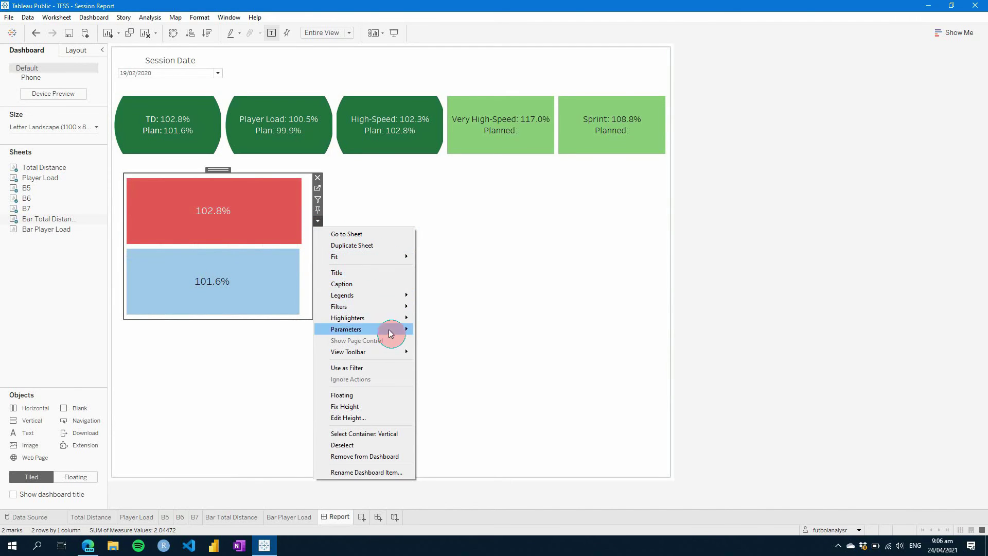
mouse_move(396, 330)
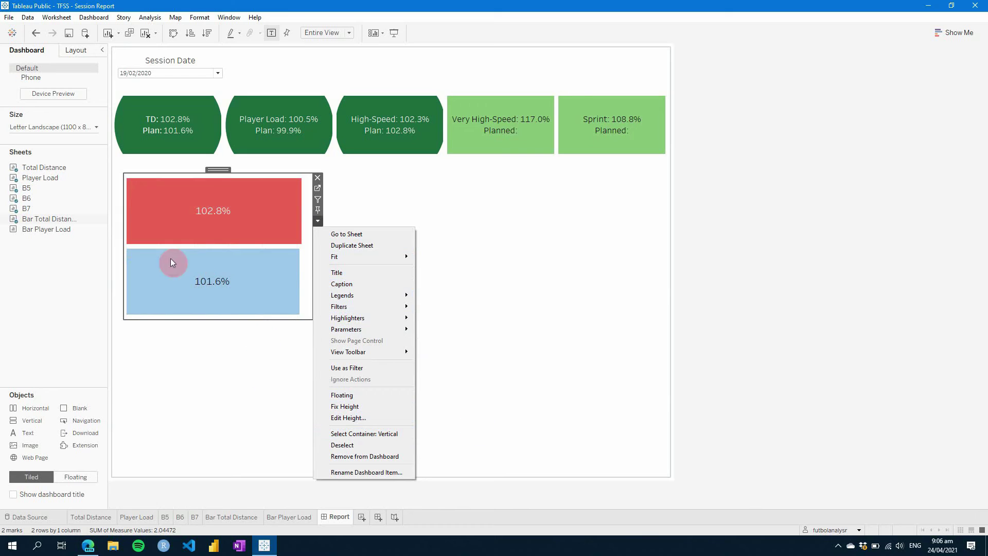
Place the Bar Player Load sheet below the total distance chart inside the vertical container and hide its title.
click(15, 230)
click(31, 241)
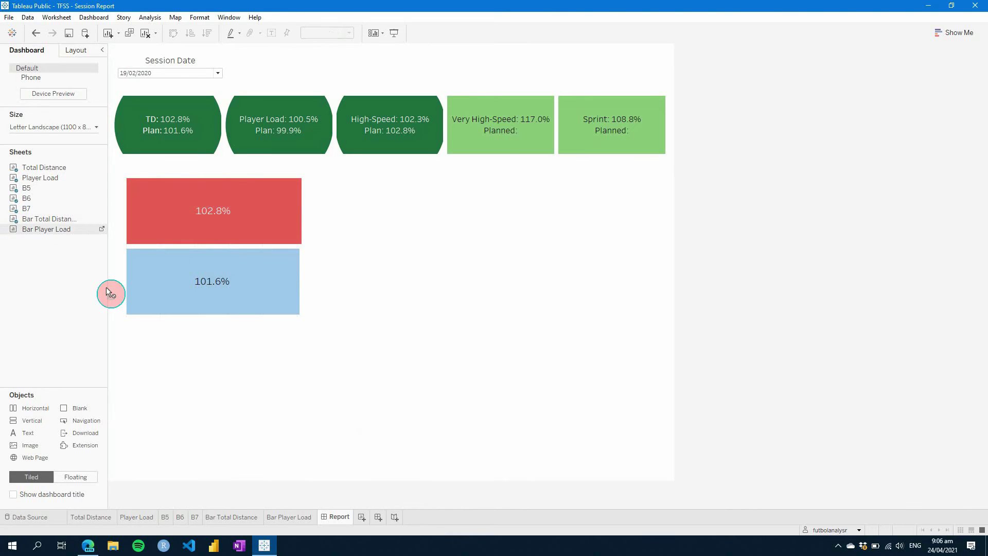
mouse_move(107, 291)
mouse_down()
mouse_move(158, 315)
mouse_move(140, 279)
mouse_move(161, 317)
mouse_move(214, 363)
mouse_move(216, 280)
mouse_up()
right_click(198, 256)
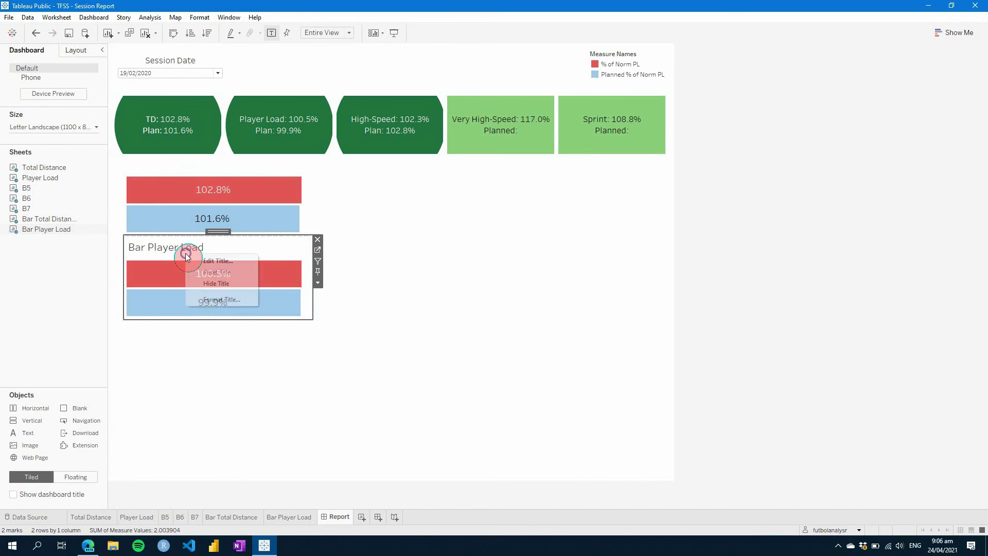
click(224, 284)
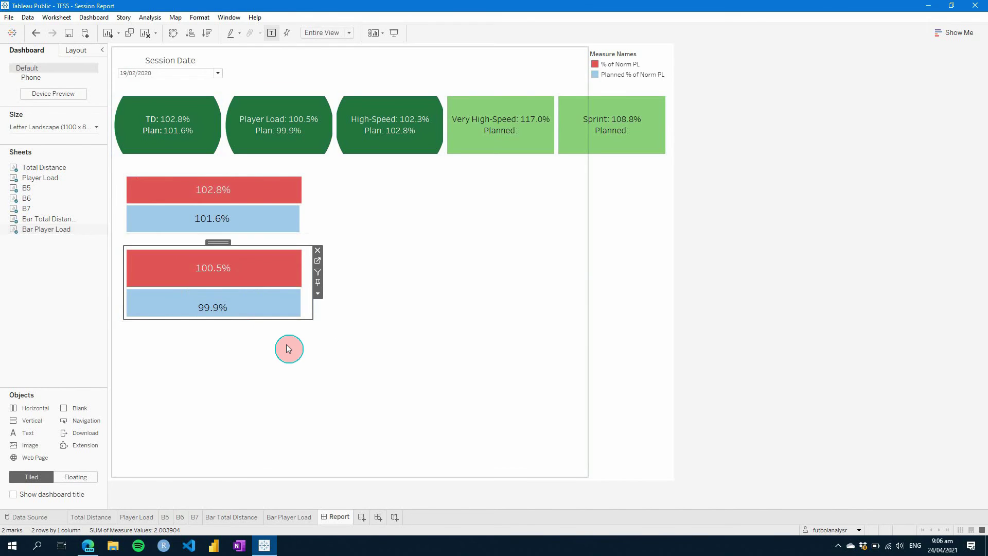
click(220, 325)
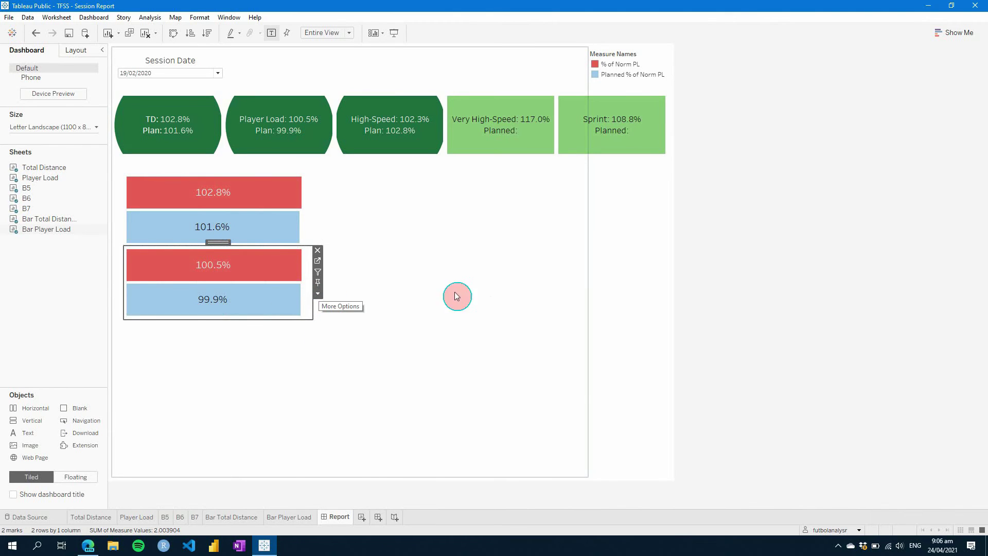
Delete the layout container holding the Measure Names legend for the player load chart.
click(608, 230)
click(675, 50)
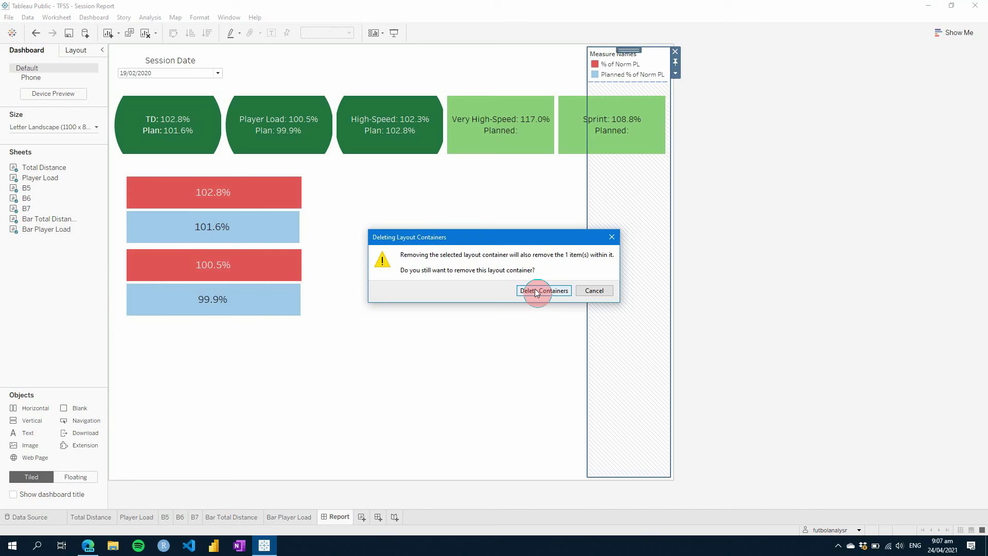
click(536, 291)
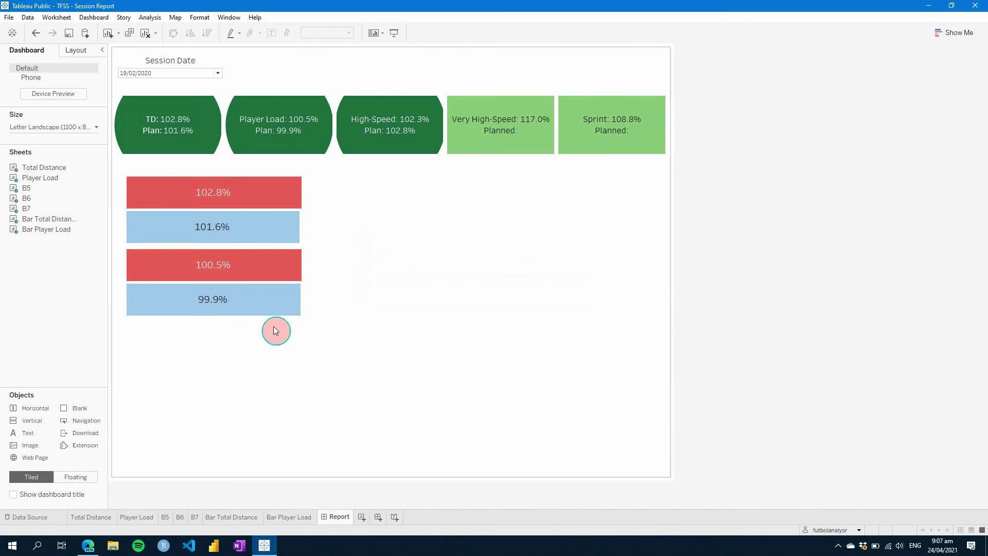
Enlarge the vertical container of both bar charts to fill the height beneath the tiles, and align its left edge with the first tile.
click(228, 321)
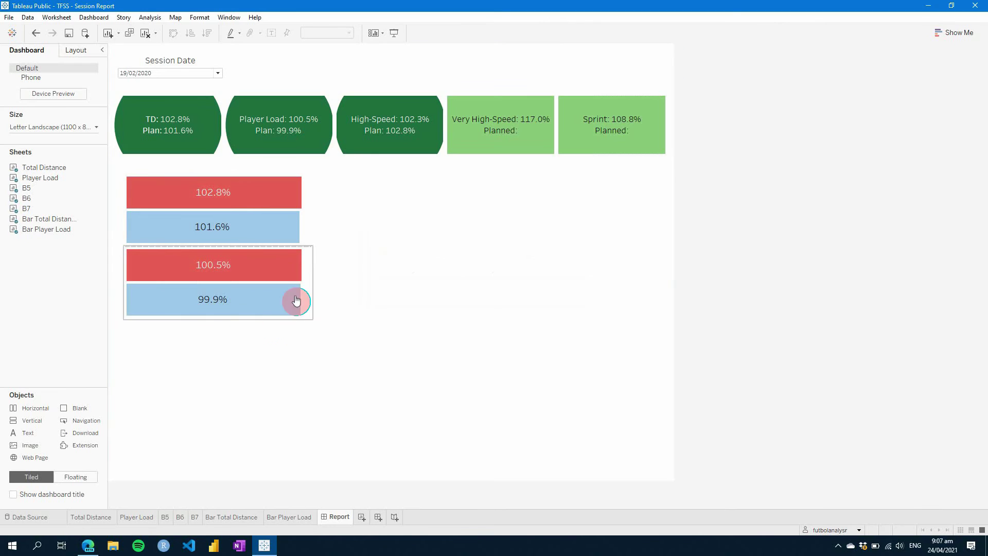
click(310, 260)
click(318, 293)
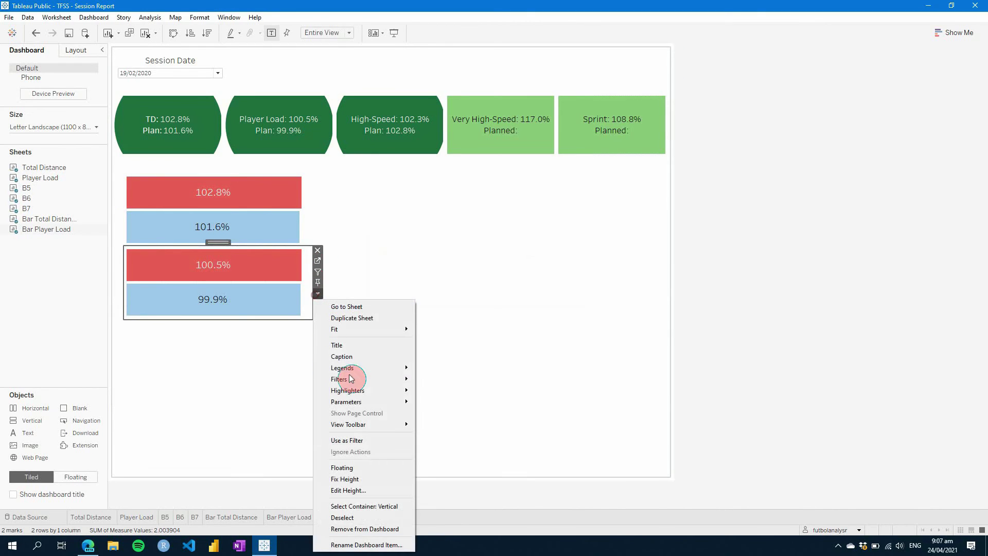
click(369, 509)
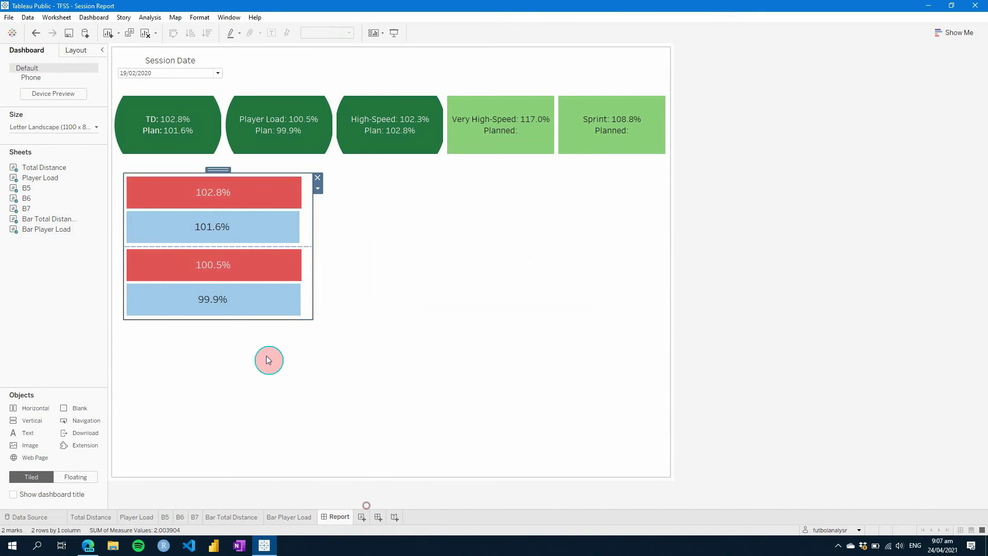
drag(214, 320, 221, 479)
drag(227, 183, 232, 216)
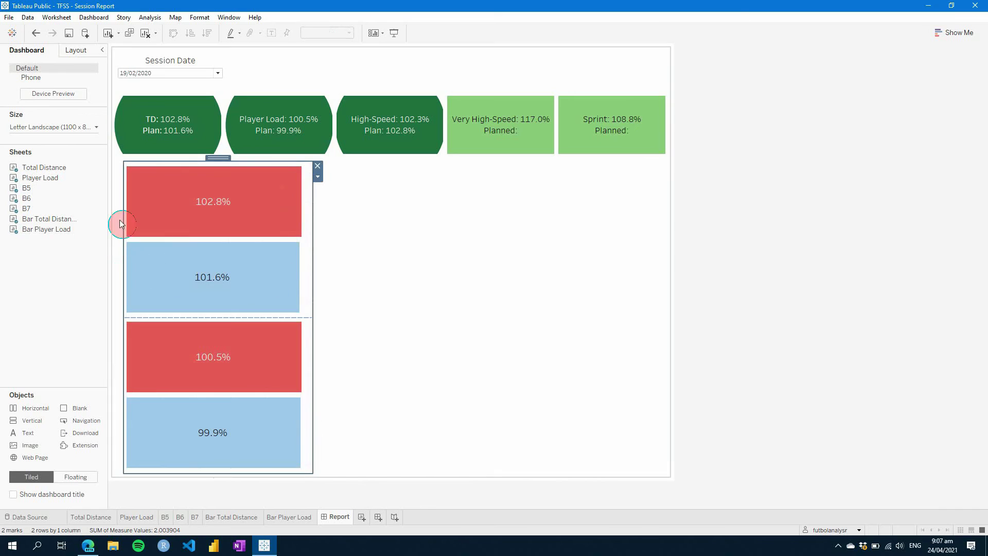
drag(218, 158, 216, 158)
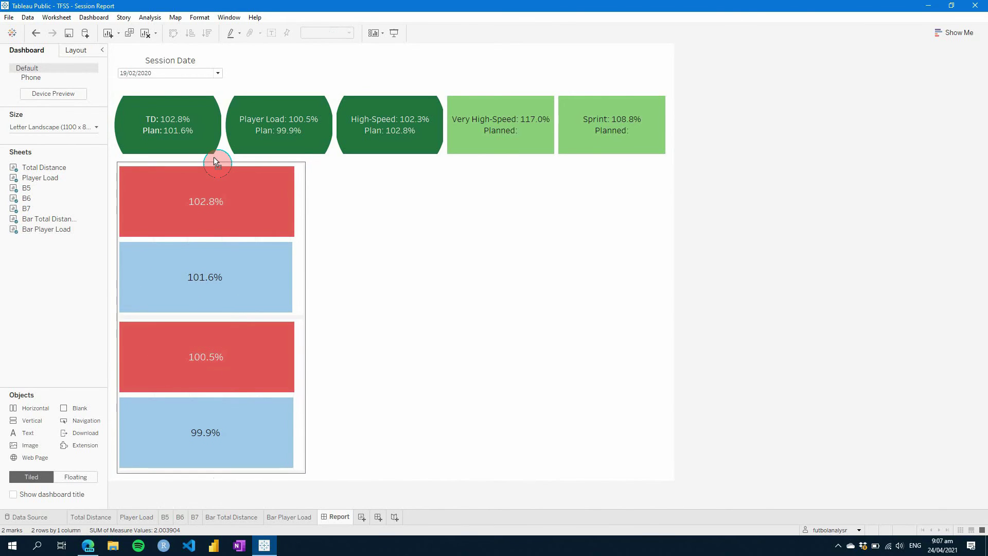
click(387, 391)
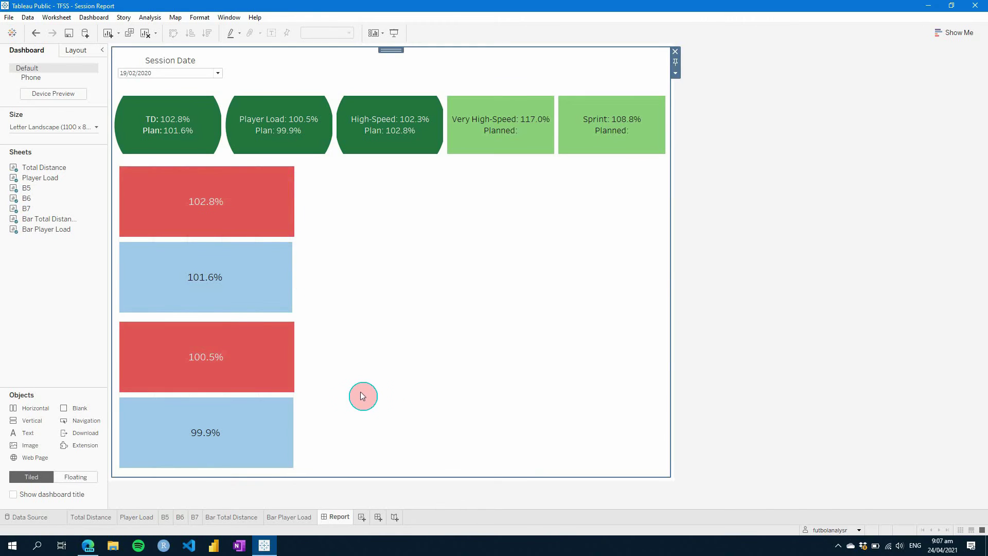
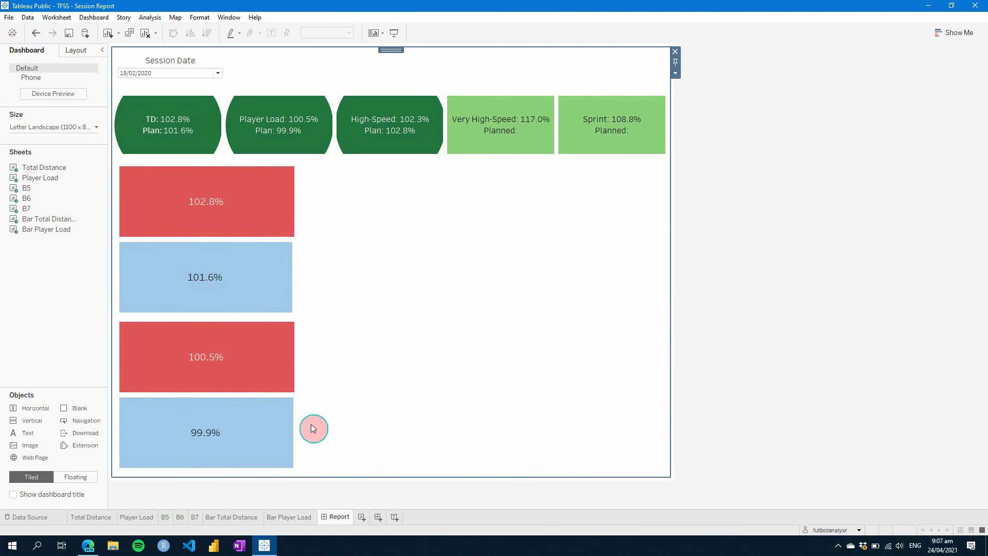
click(432, 388)
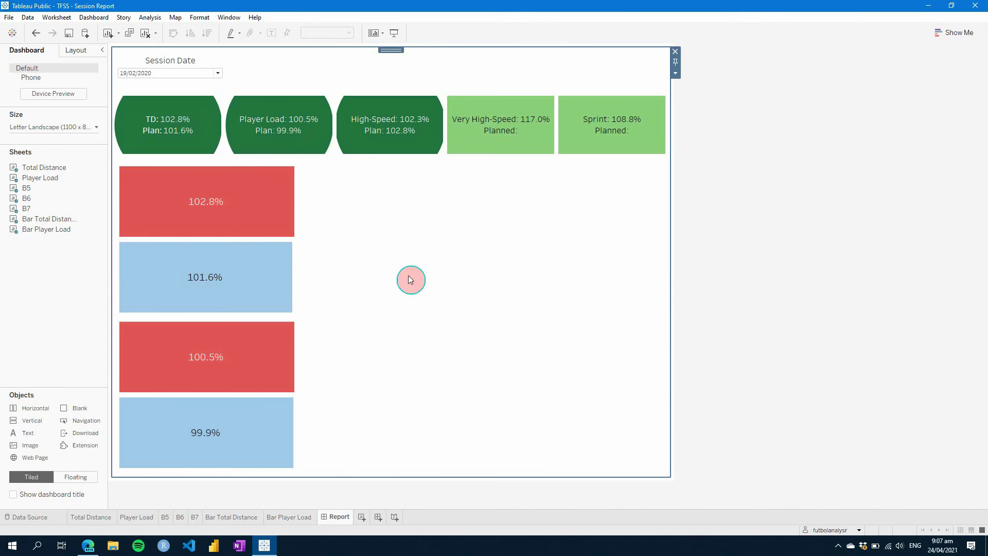
click(271, 148)
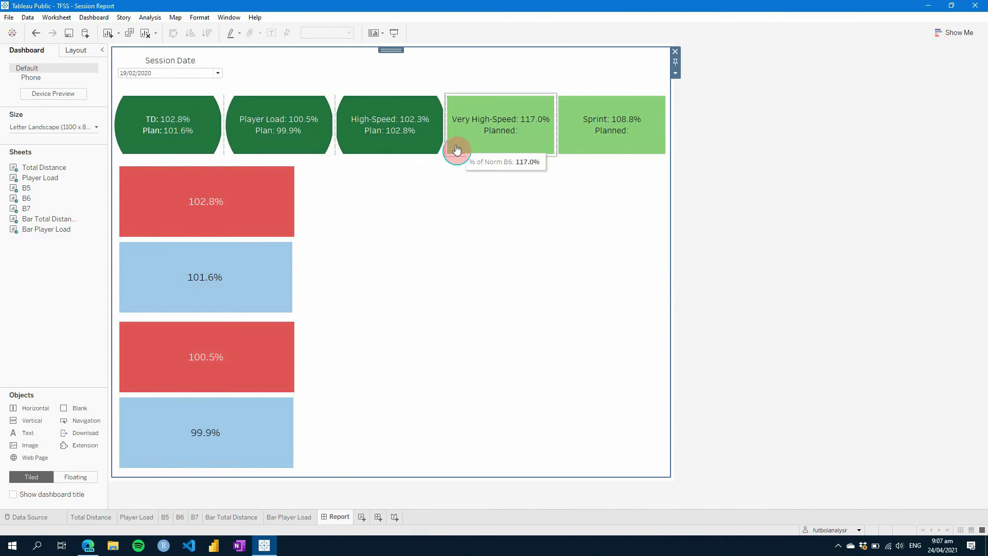
click(229, 282)
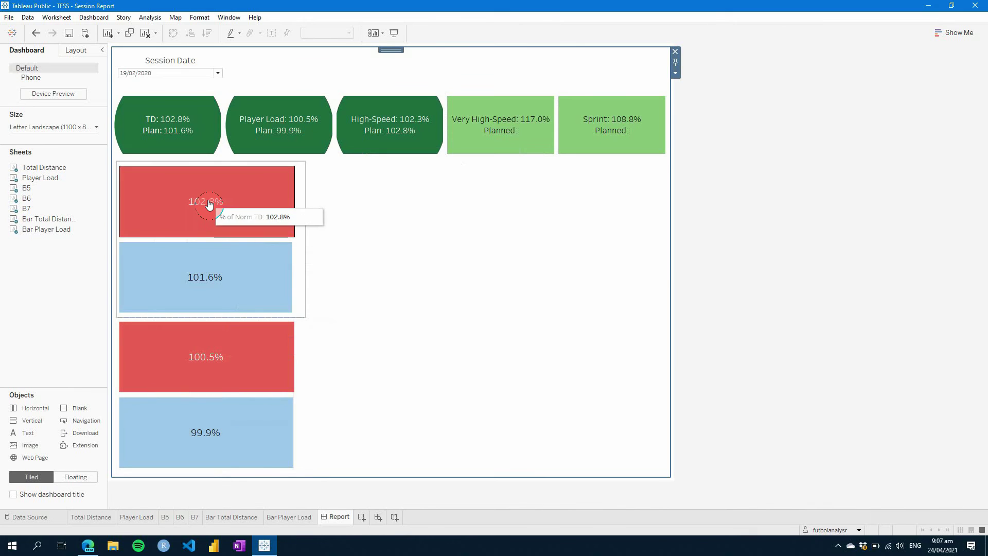
click(215, 198)
click(241, 449)
Show the Measure Values axis header on the Bar Total Distance sheet.
click(198, 523)
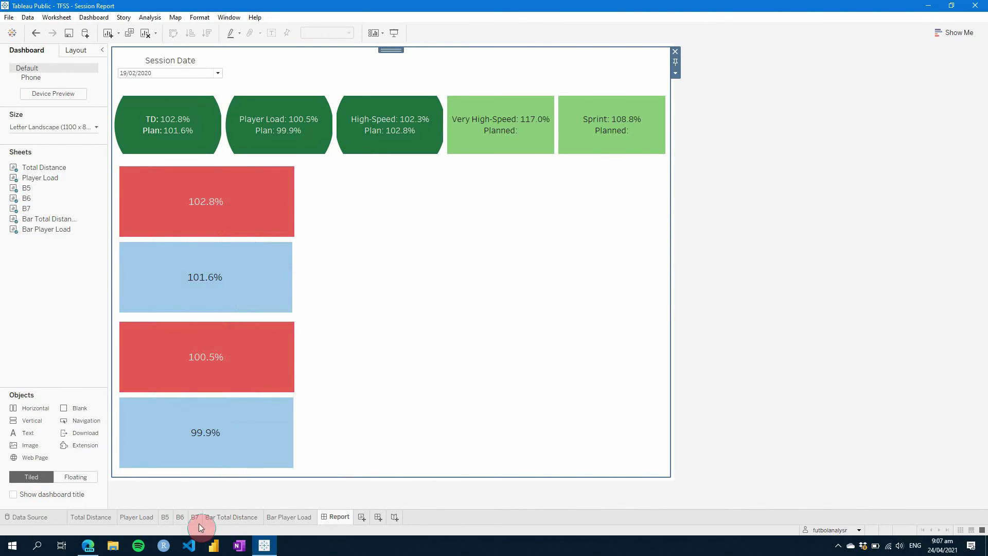
click(248, 519)
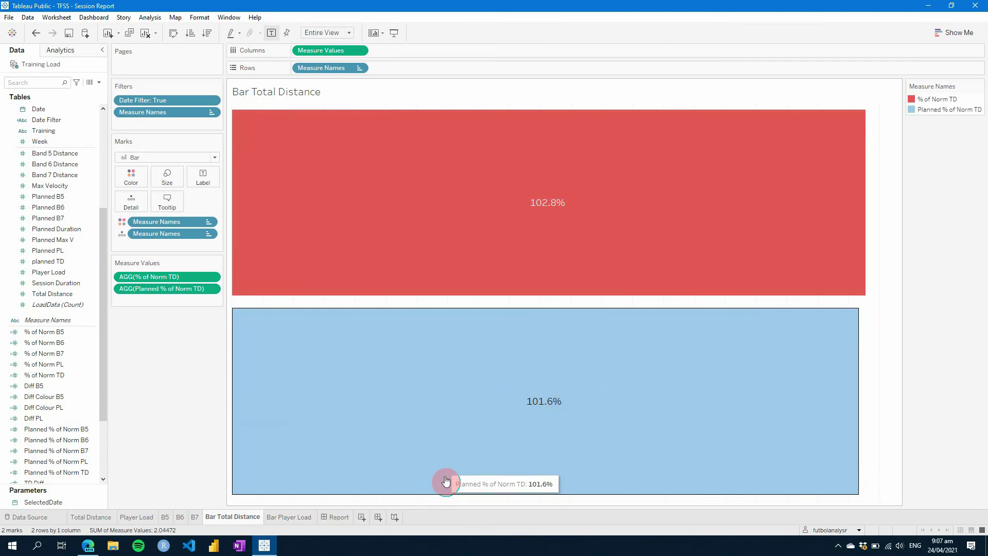
right_click(327, 54)
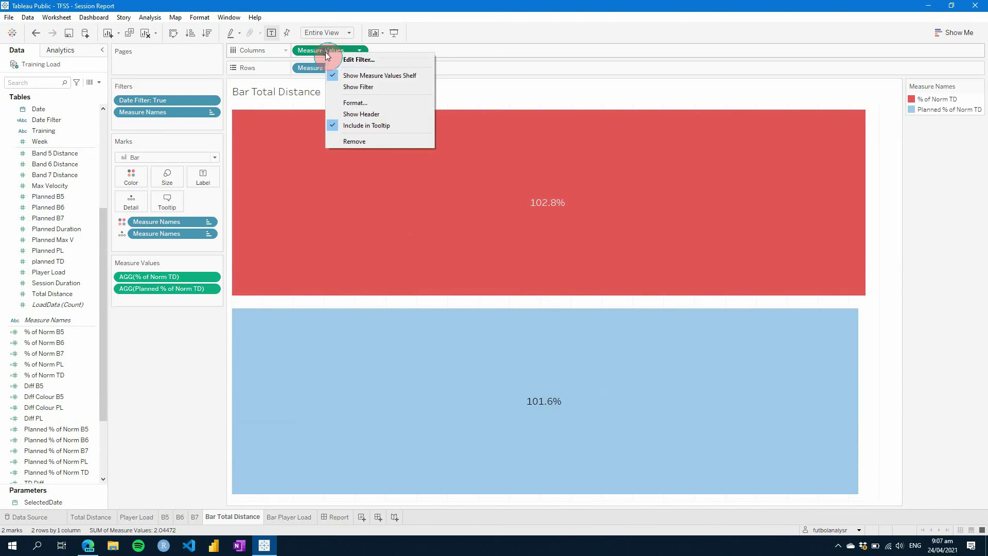
click(385, 115)
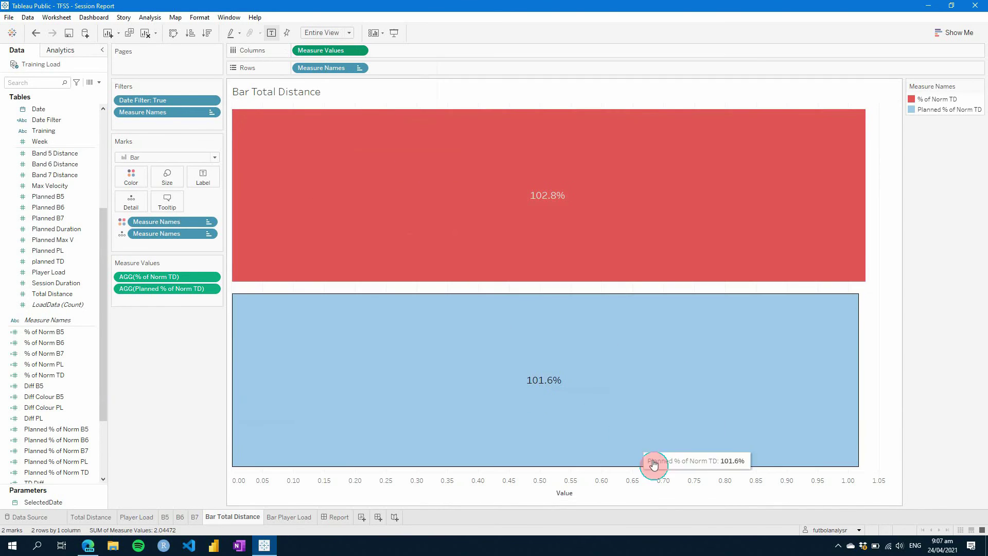
Give the Measure Values axis a fixed range with an end value of 2.
right_click(651, 481)
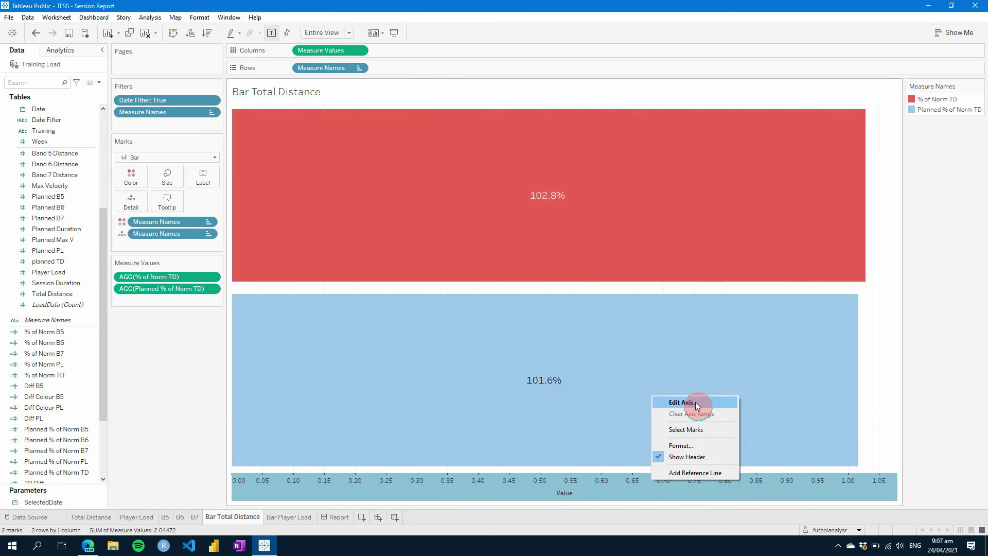
click(696, 403)
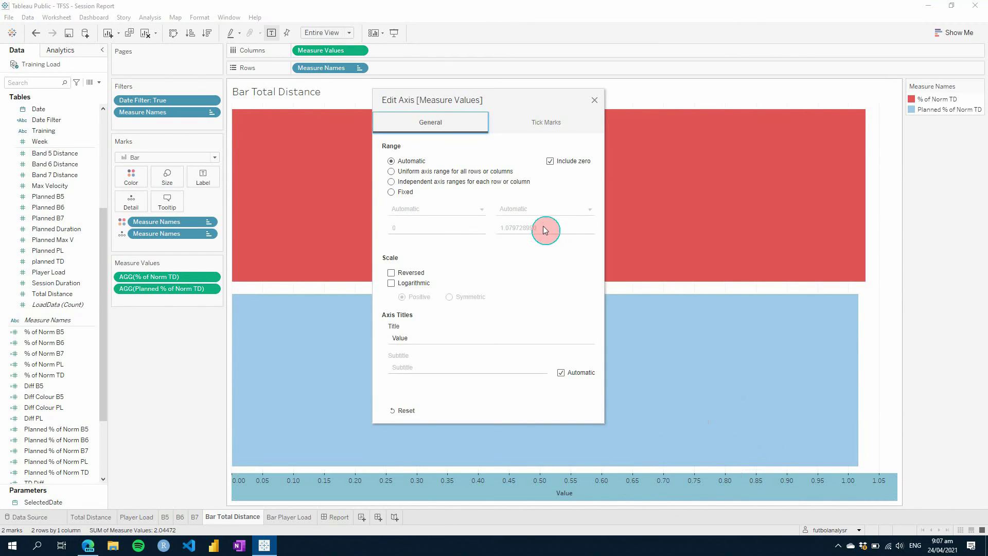
click(395, 194)
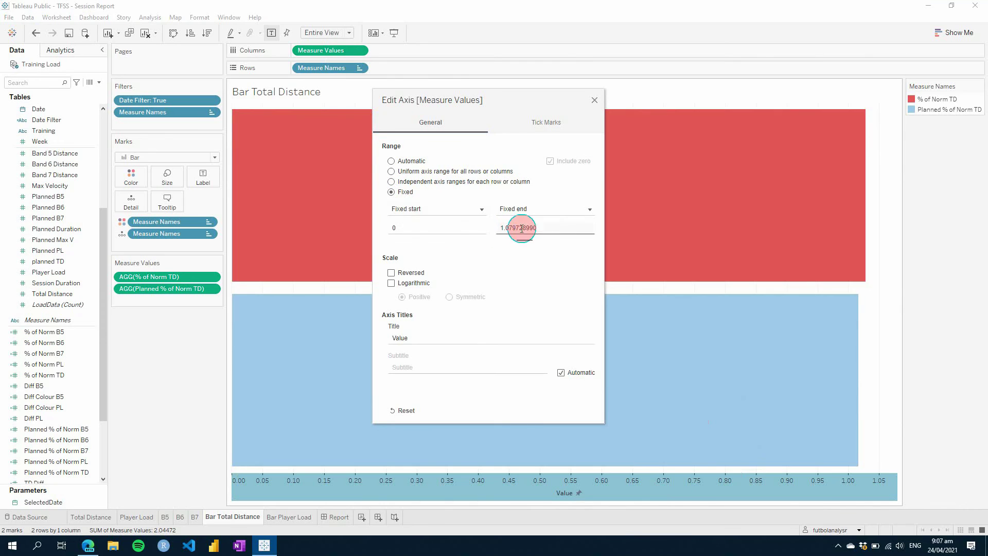
click(527, 228)
double_click(537, 228)
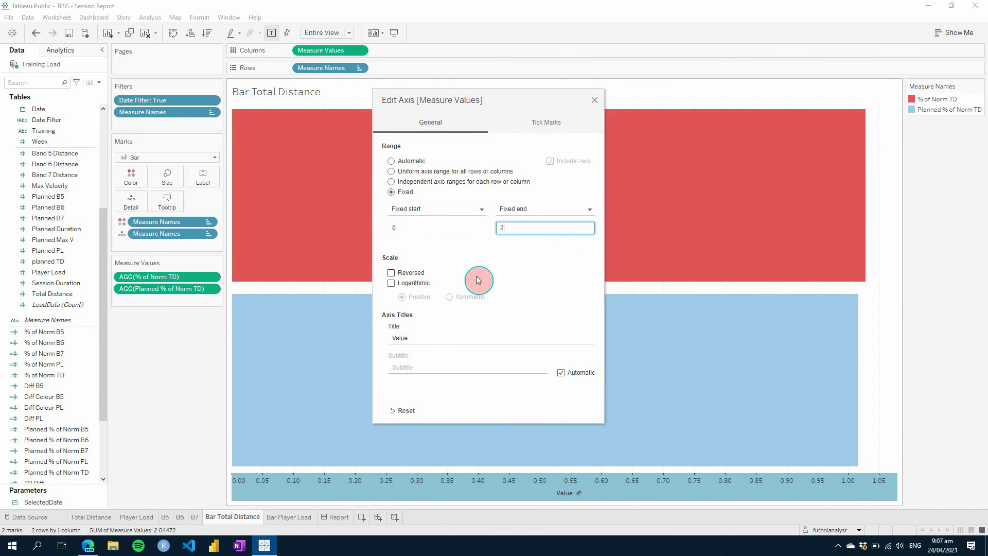
click(595, 102)
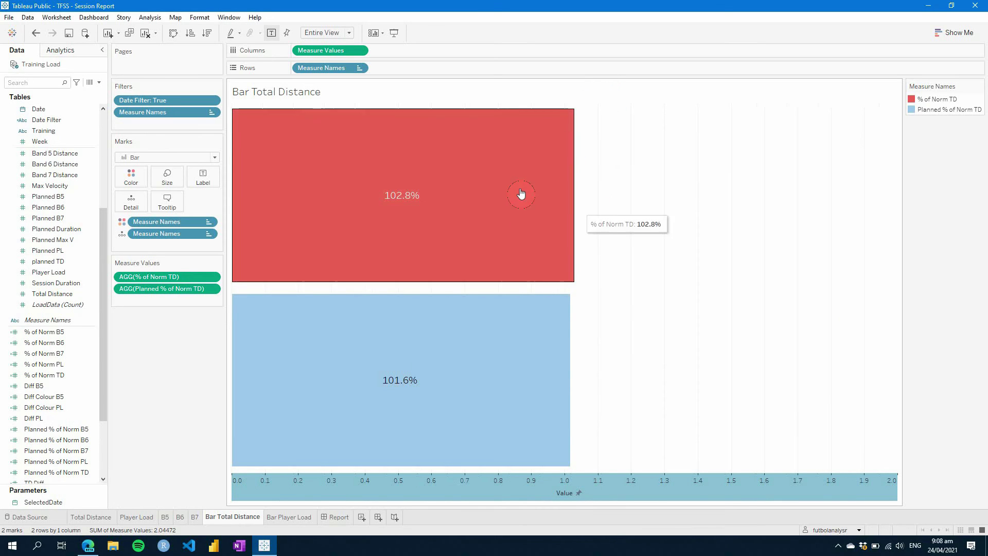
Add a constant line at value 1 to the Bar Total Distance chart.
click(40, 86)
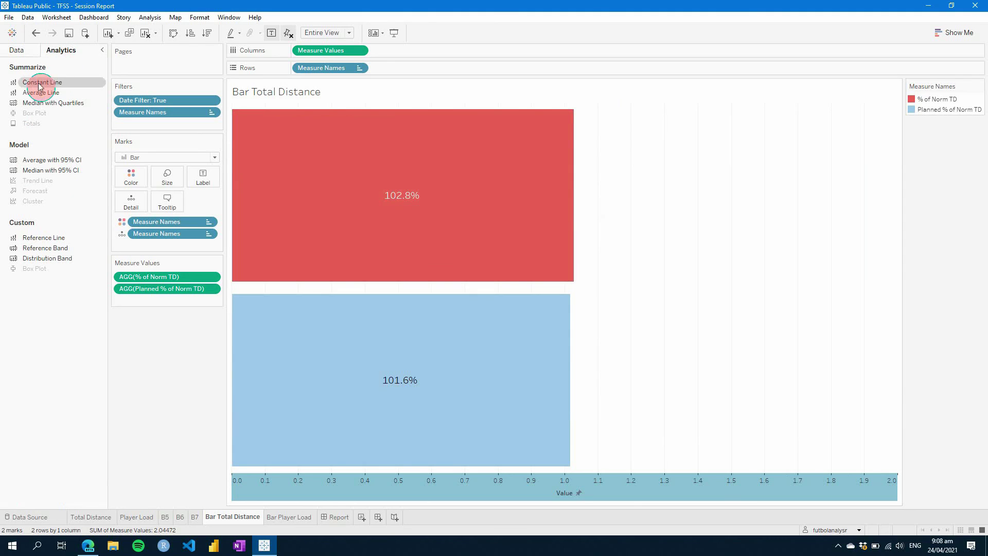
drag(33, 84, 322, 123)
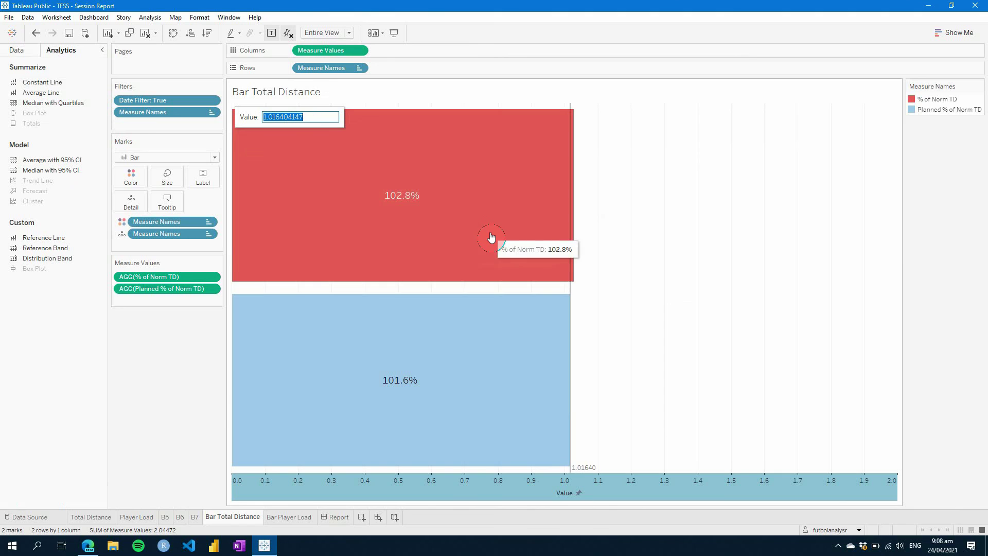
click(322, 118)
text(1)
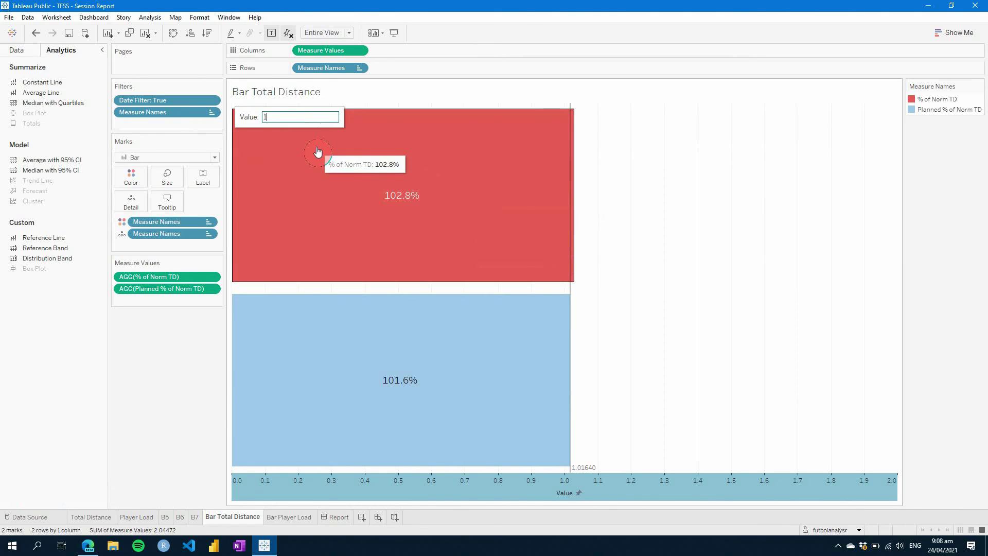
click(373, 116)
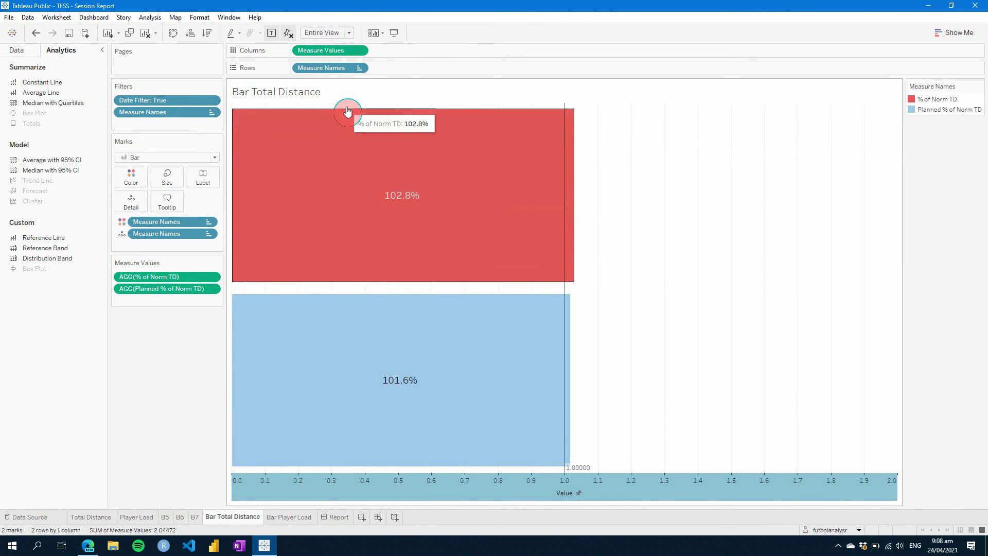
click(565, 134)
click(568, 289)
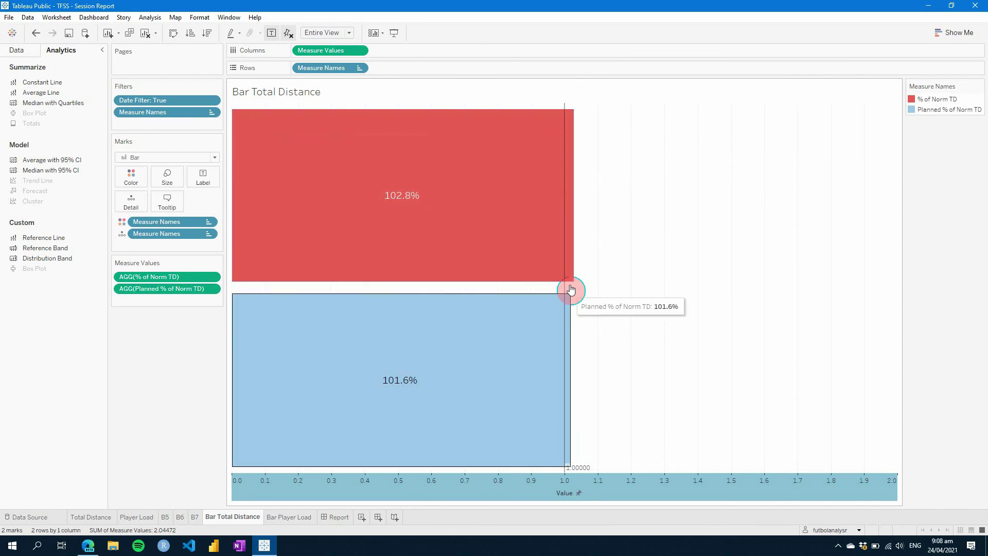
right_click(587, 471)
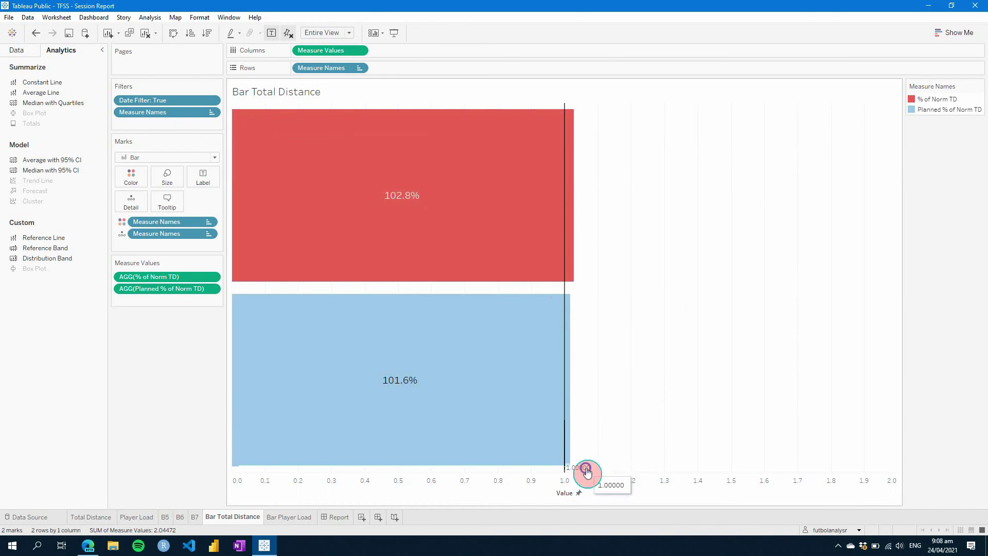
click(612, 475)
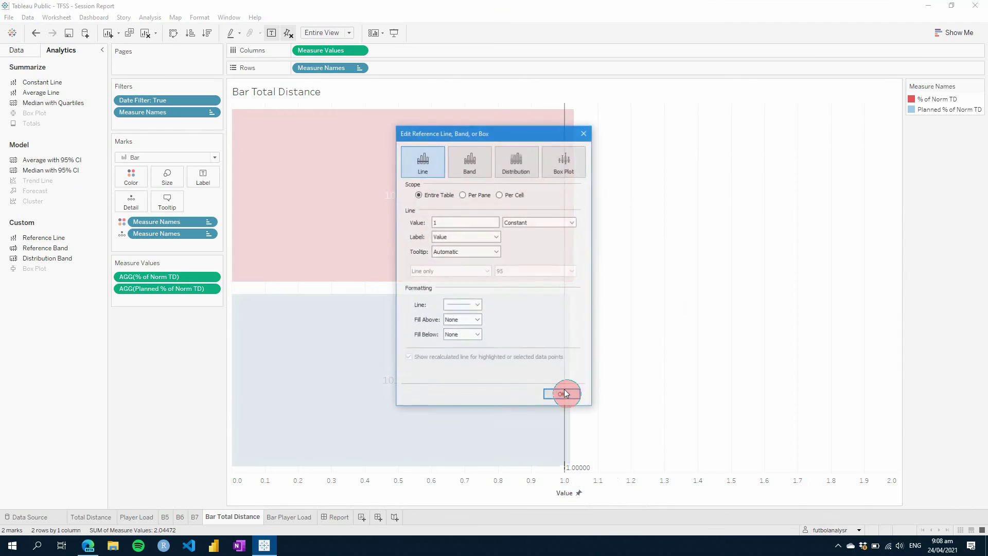
click(562, 394)
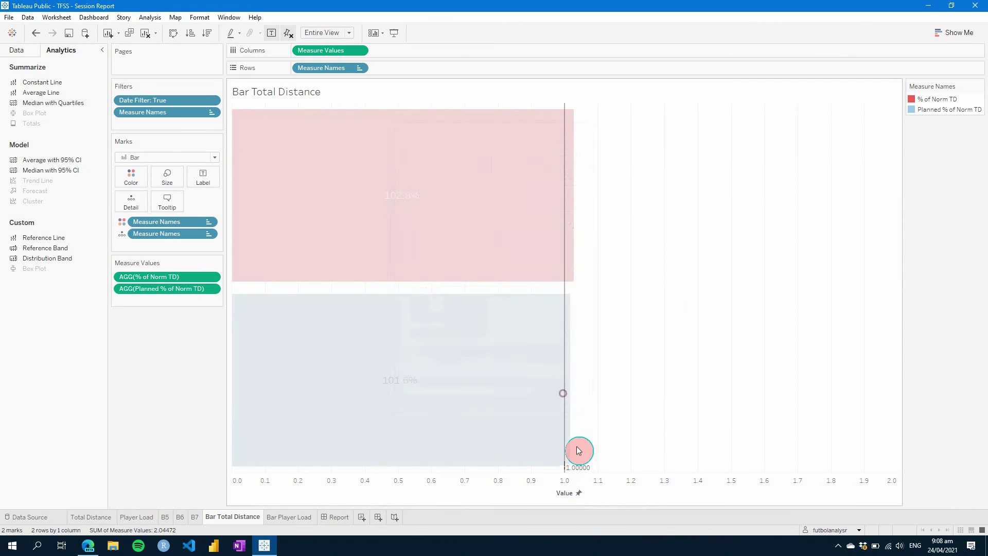
Format the constant line on the Bar Total Distance chart as a thicker light green line with 100% opacity.
right_click(578, 470)
click(605, 485)
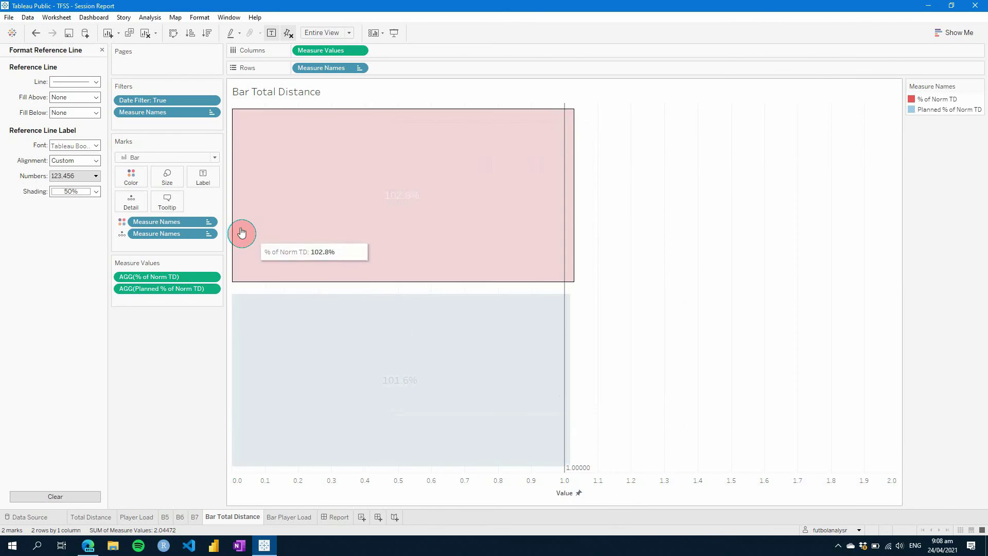
click(64, 81)
click(90, 149)
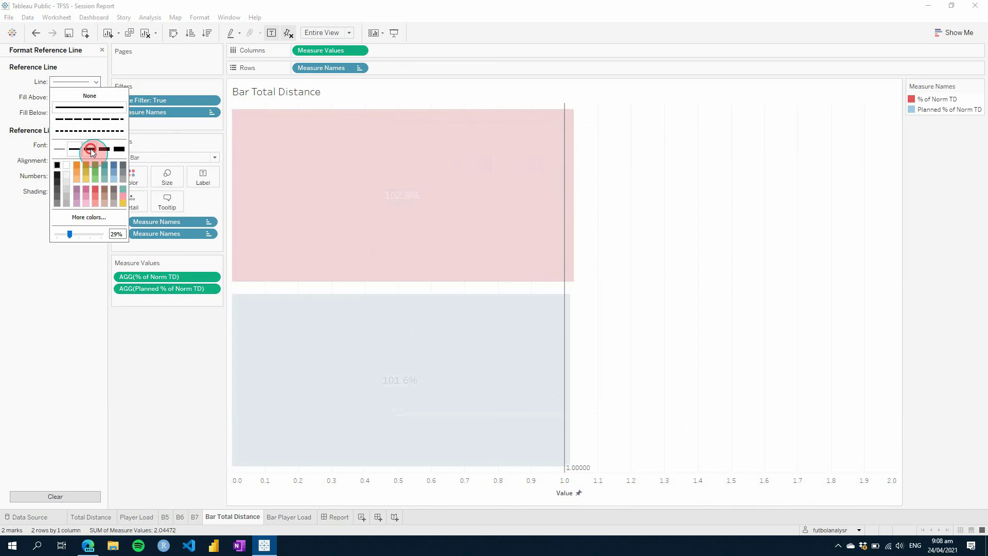
click(93, 179)
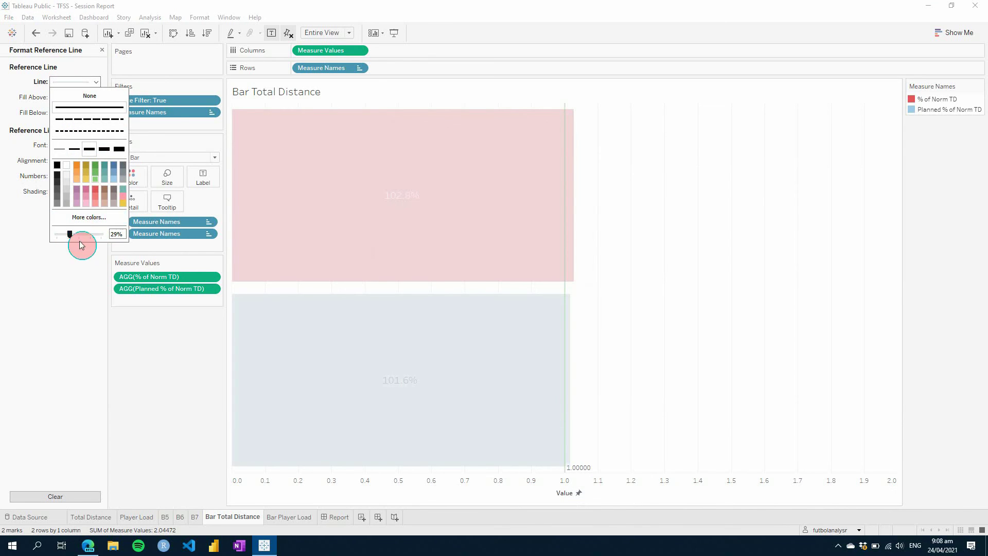
click(118, 234)
drag(70, 234, 95, 238)
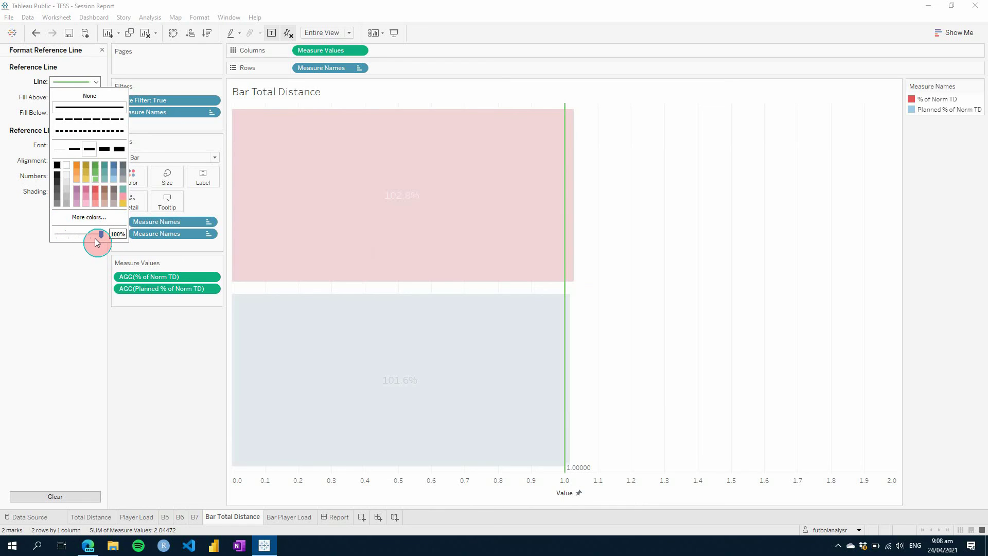
click(19, 88)
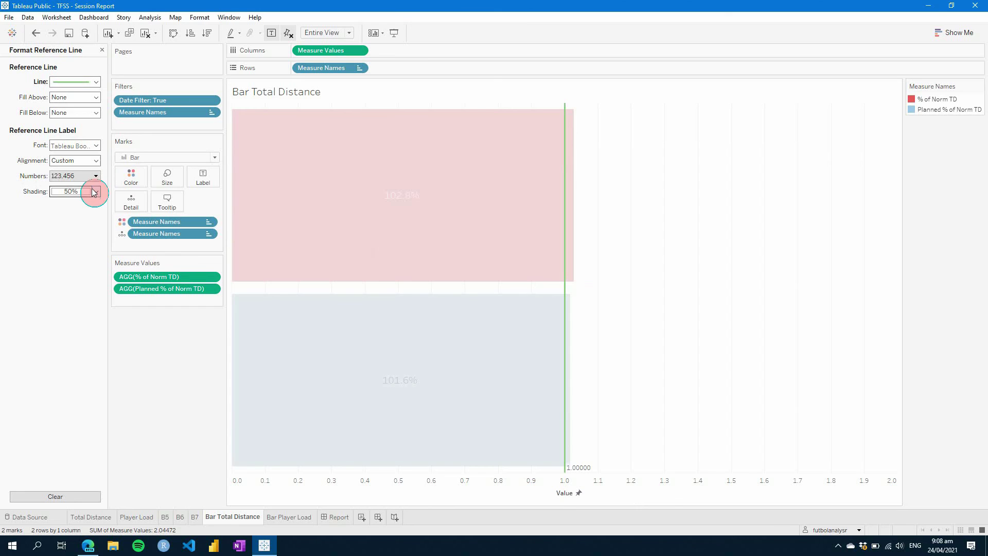
Remove the value label from the constant line by setting its label to None.
click(96, 146)
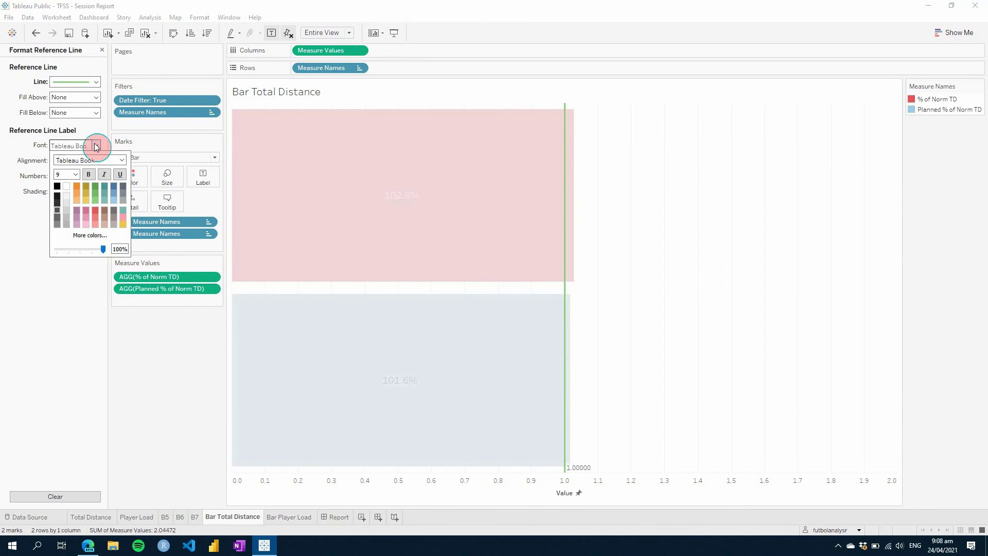
click(95, 146)
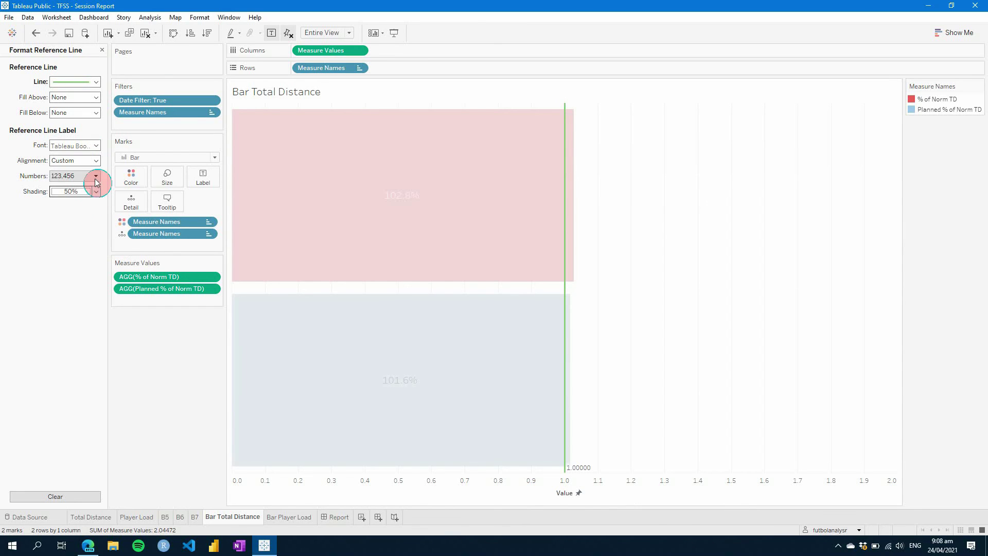
click(579, 476)
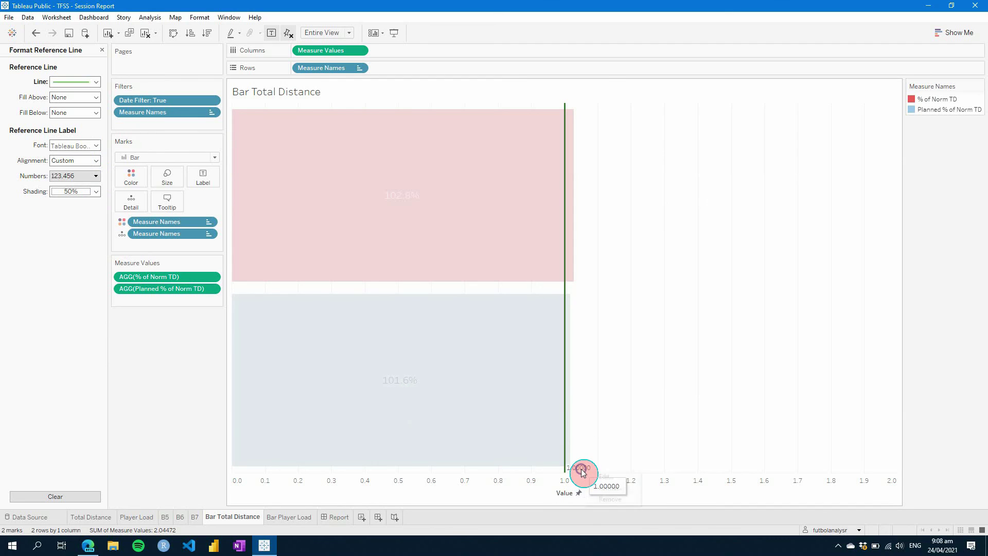
click(605, 476)
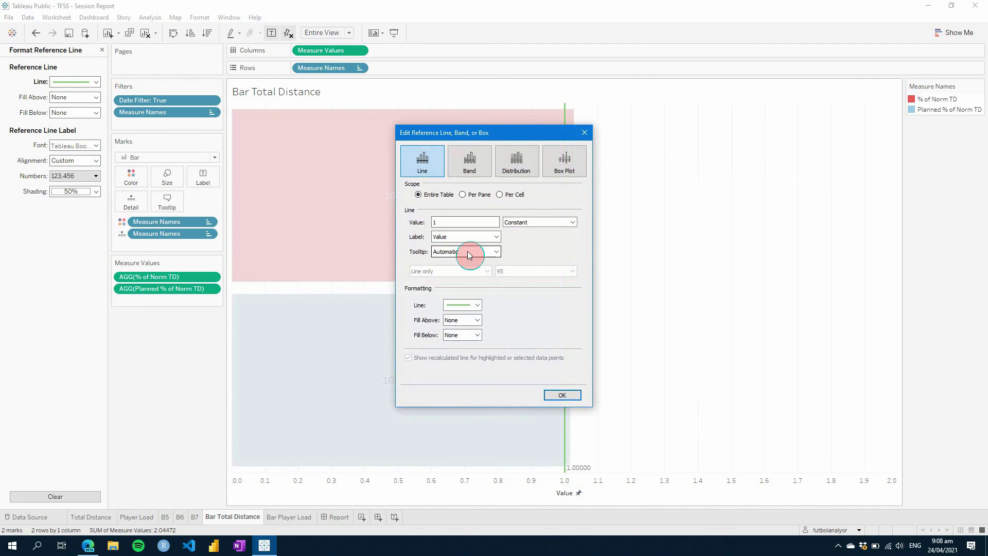
click(473, 238)
click(468, 246)
click(562, 394)
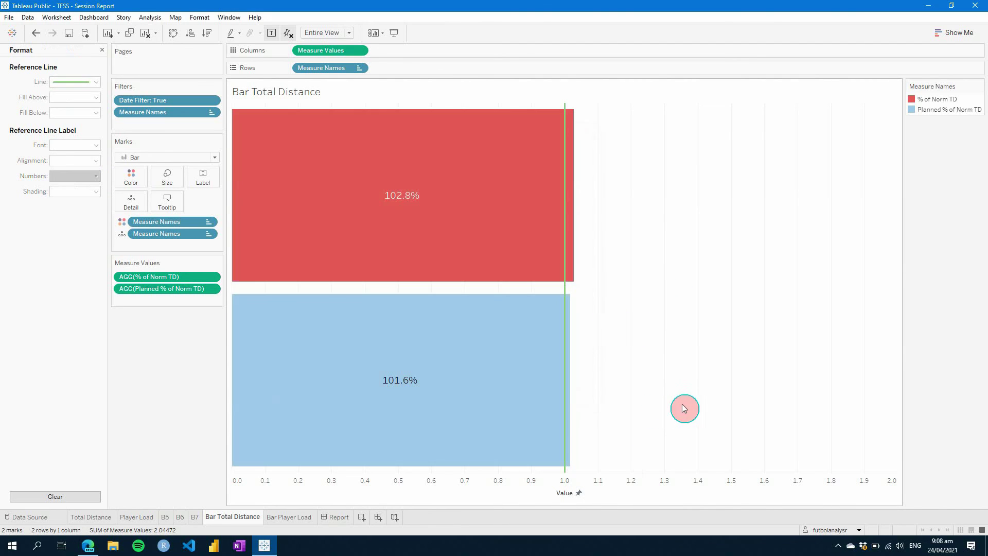
Change the constant line to a long-dashed style in a darker green.
mouse_move(566, 132)
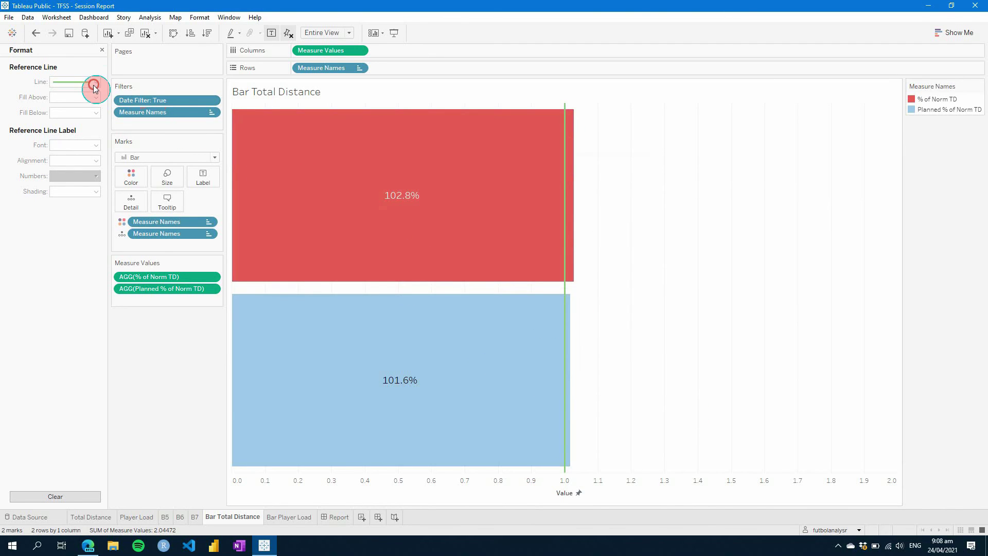
click(562, 471)
click(146, 108)
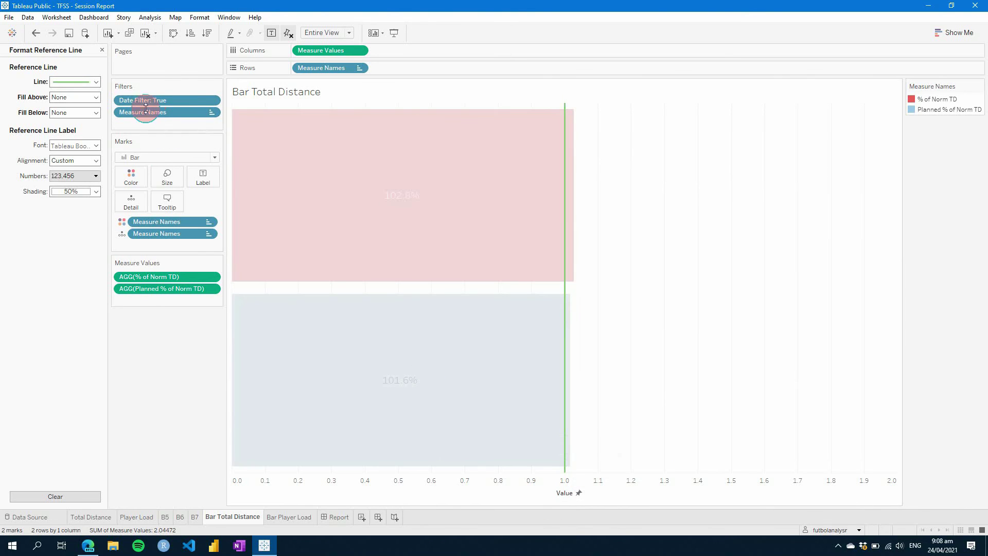
click(97, 84)
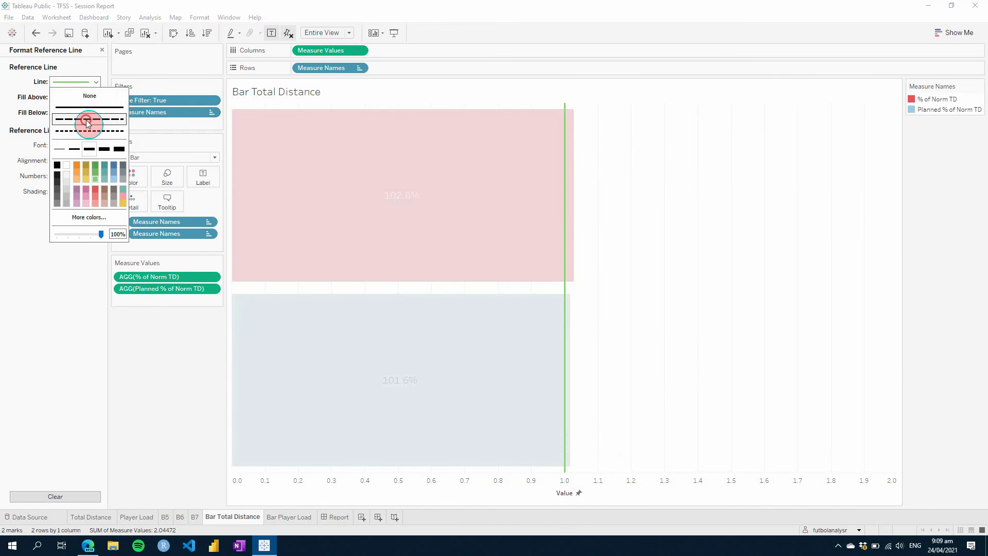
click(101, 153)
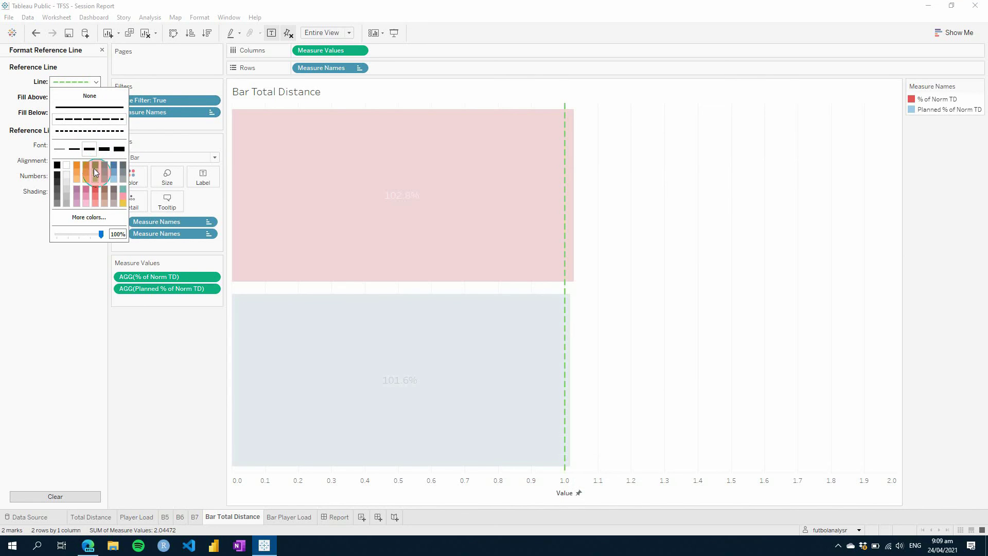
click(69, 349)
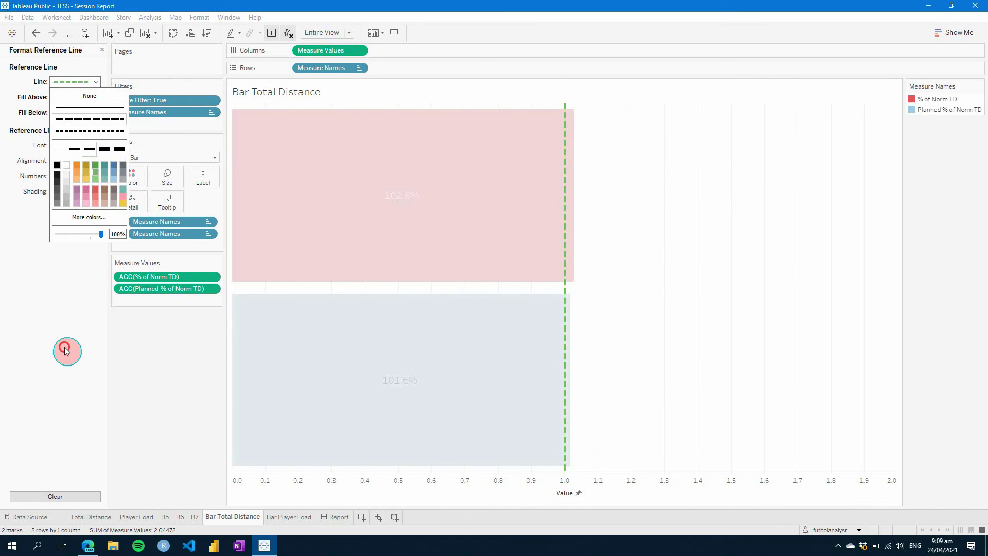
click(628, 391)
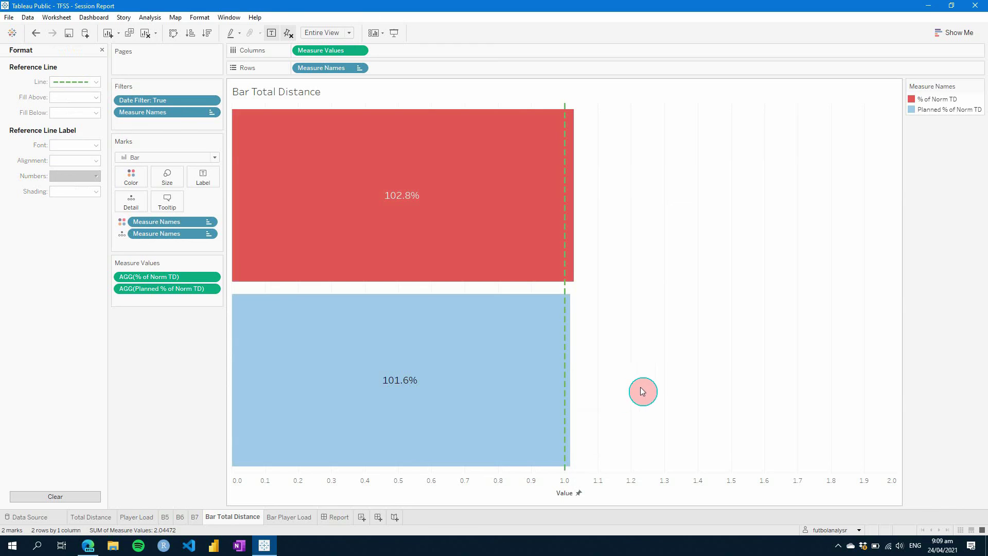
Hide the Value axis header of the Total Distance bar chart on the Report dashboard.
click(335, 517)
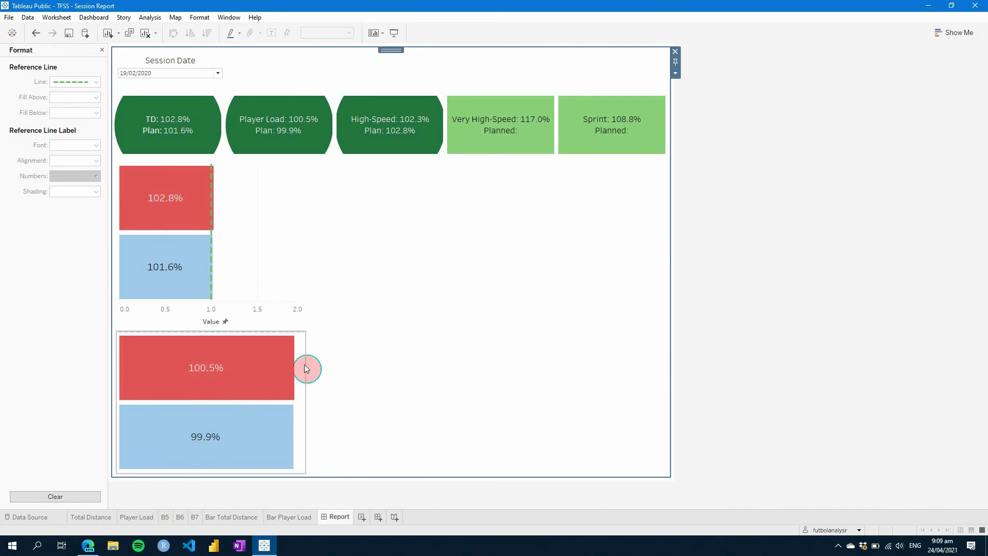
click(262, 308)
right_click(265, 312)
click(422, 370)
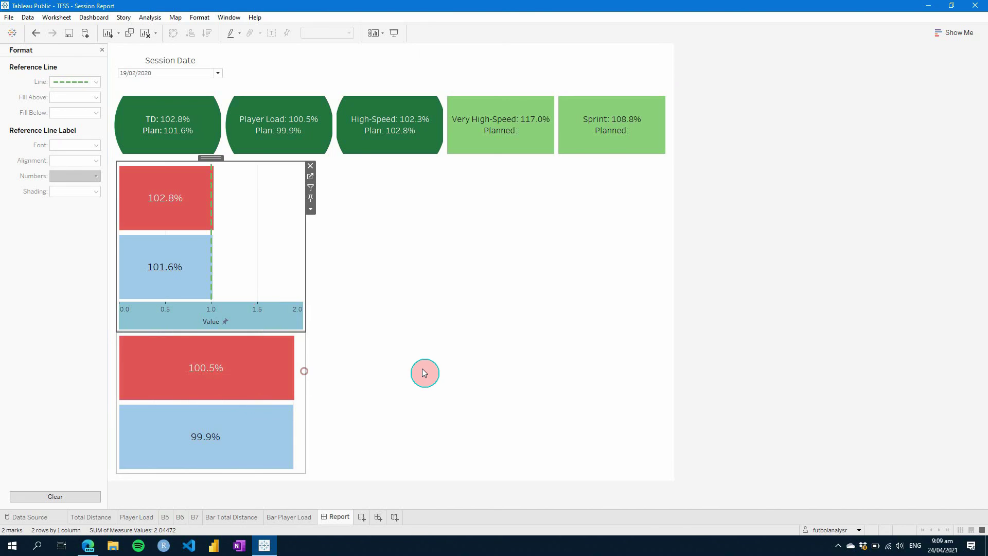
click(410, 353)
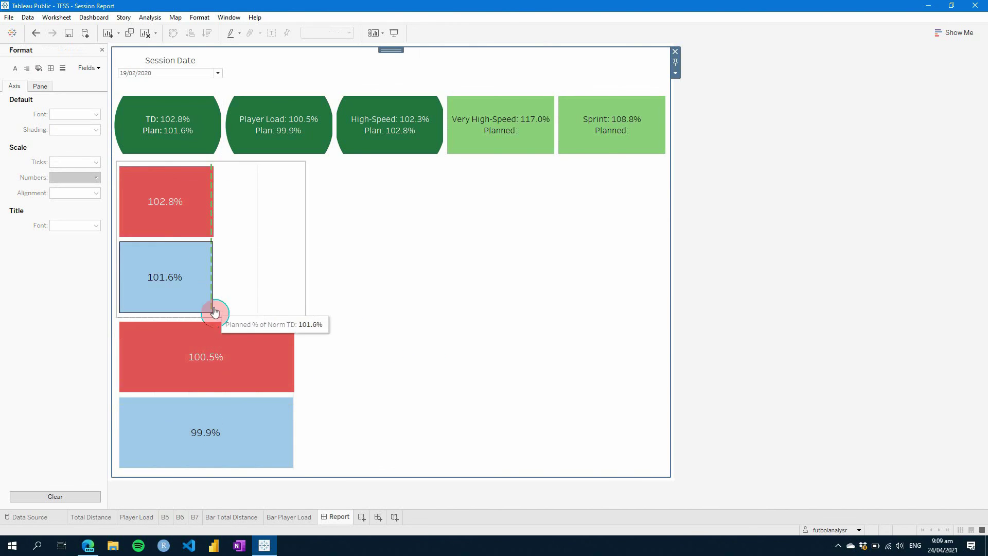
click(296, 480)
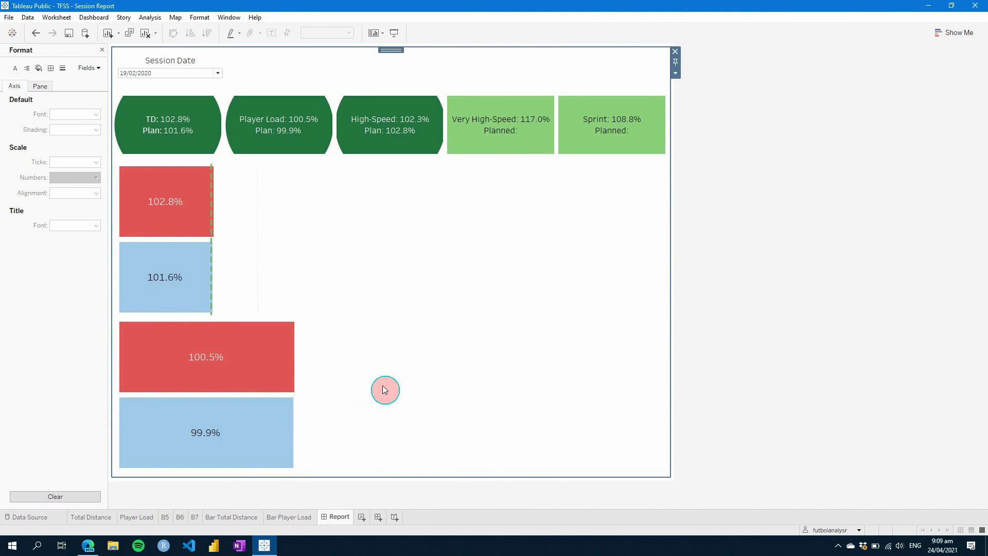
click(725, 342)
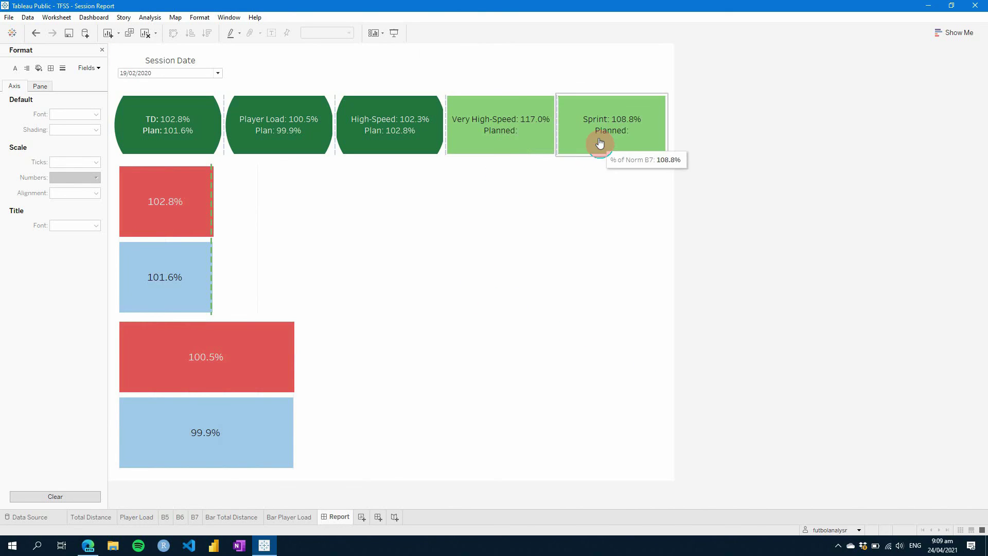
click(538, 274)
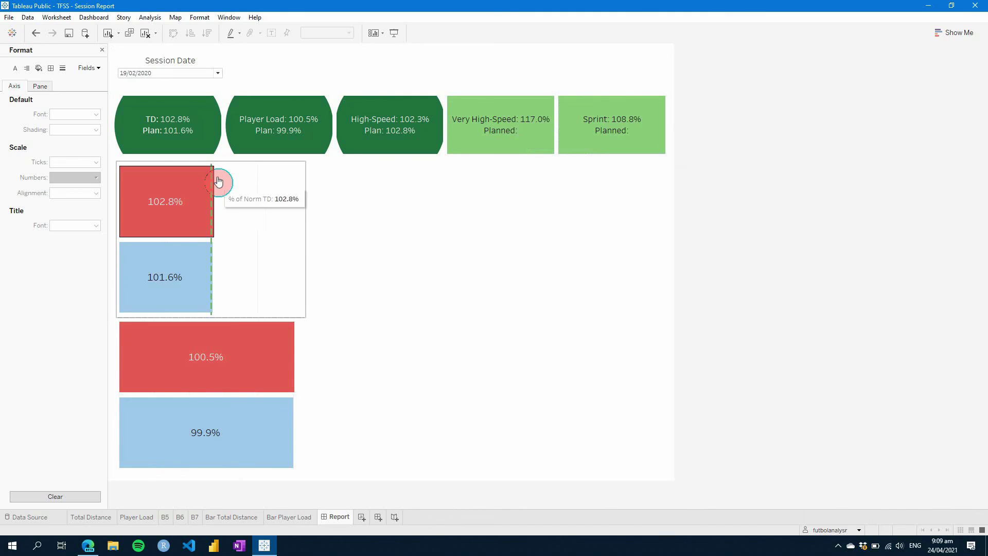